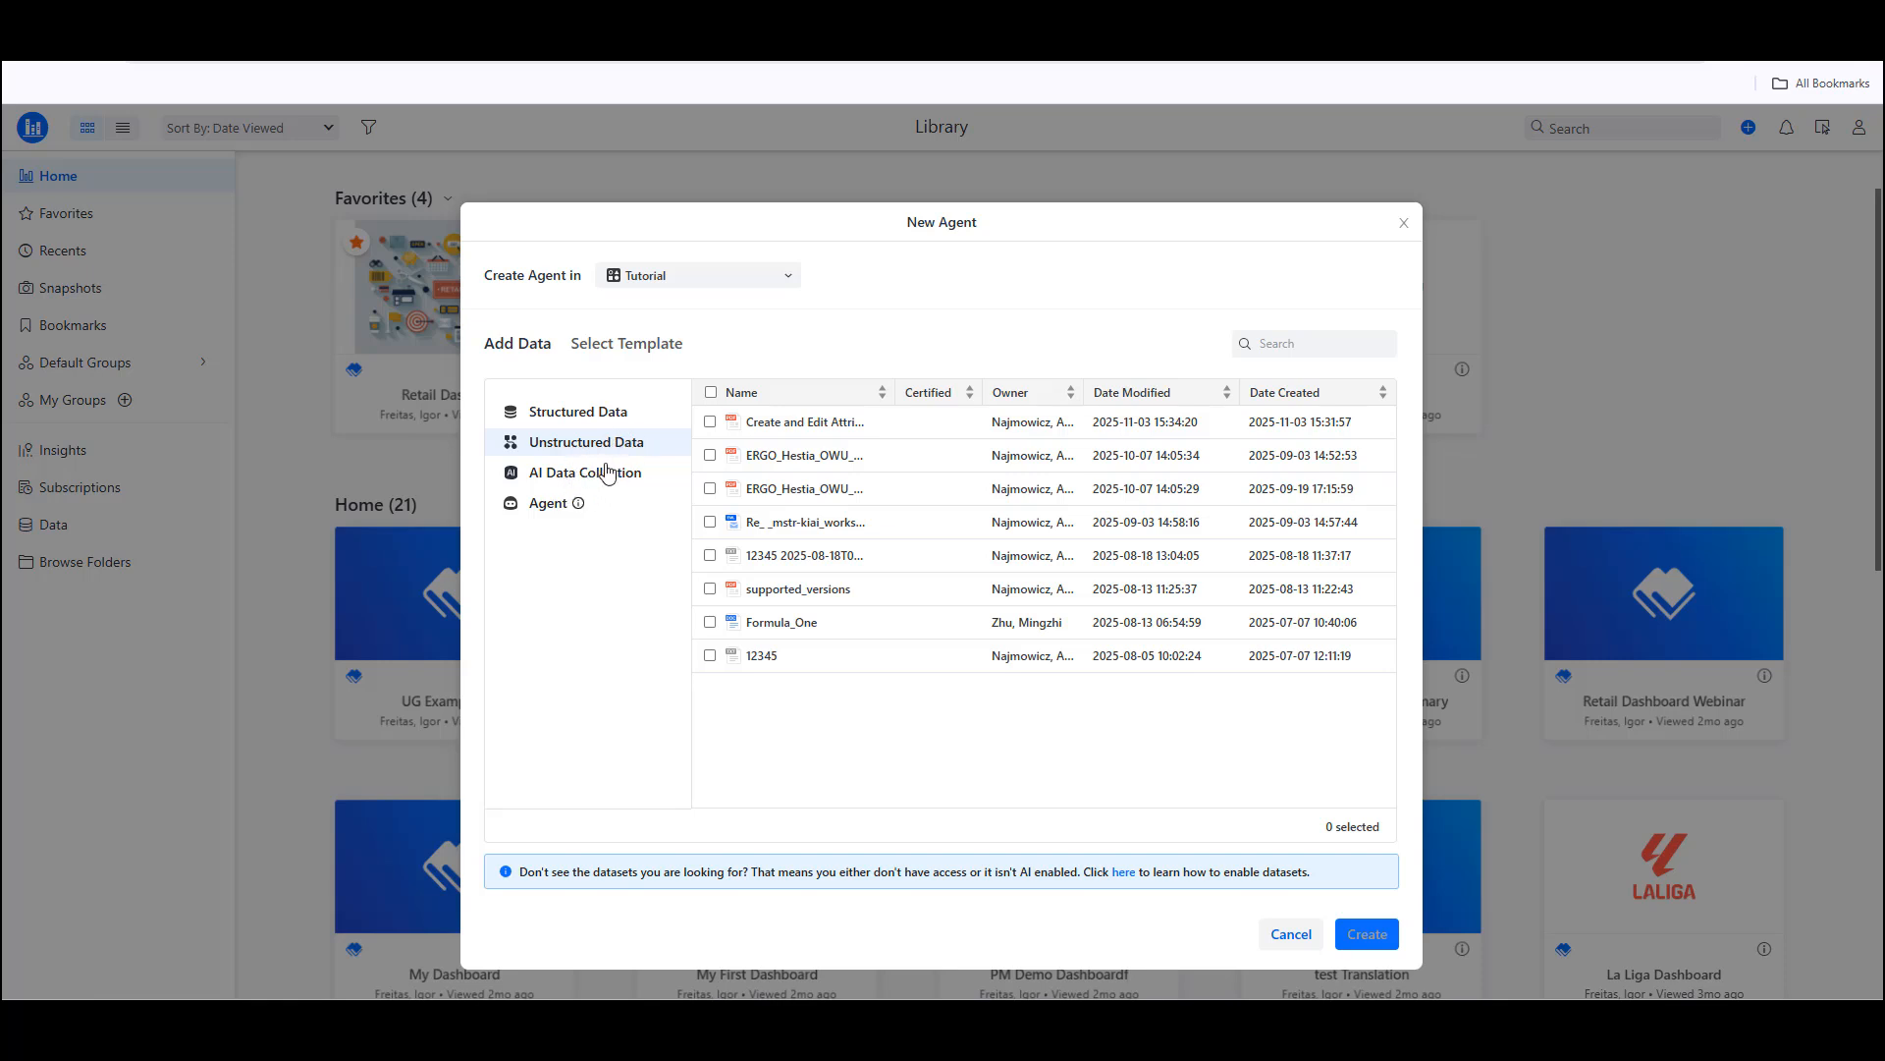
Step: Create a new agent in the Tutorial project using the structured dataset airline
{"action": "left_click", "coordinate": [577, 474]}
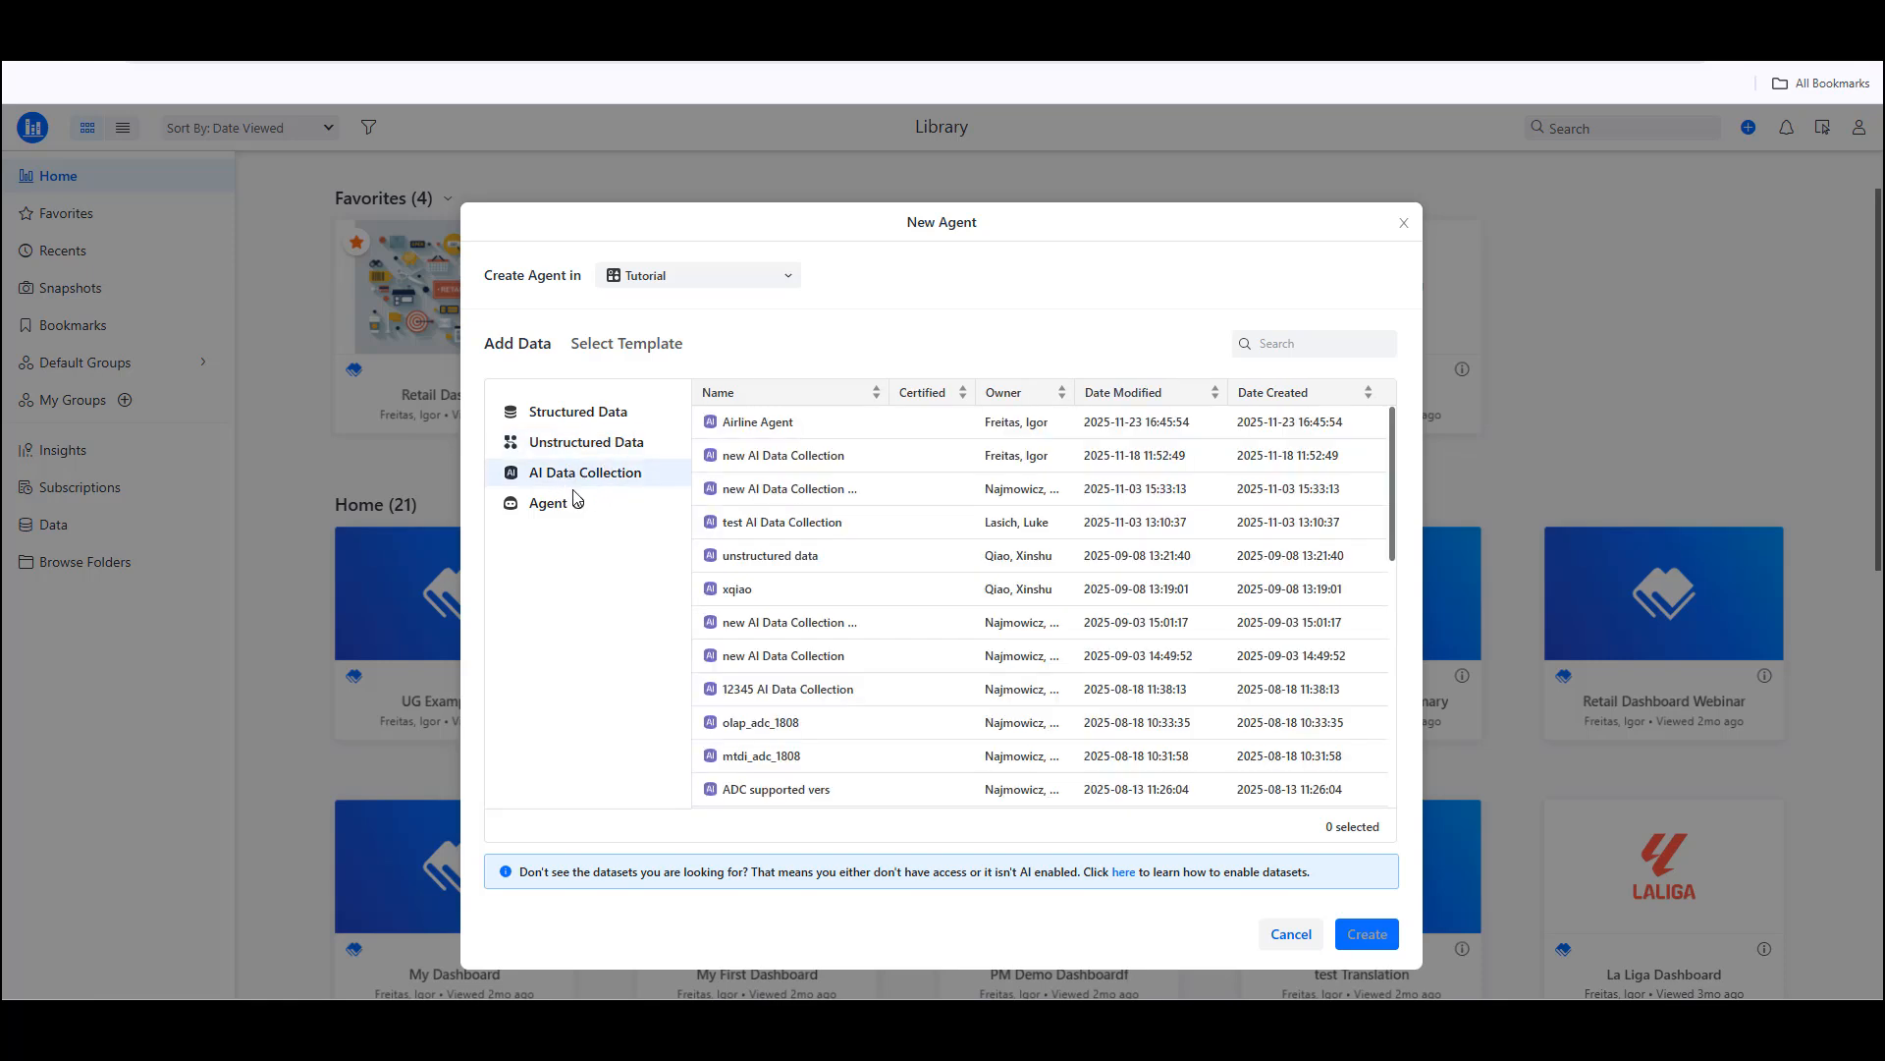
{"action": "left_click", "coordinate": [560, 511]}
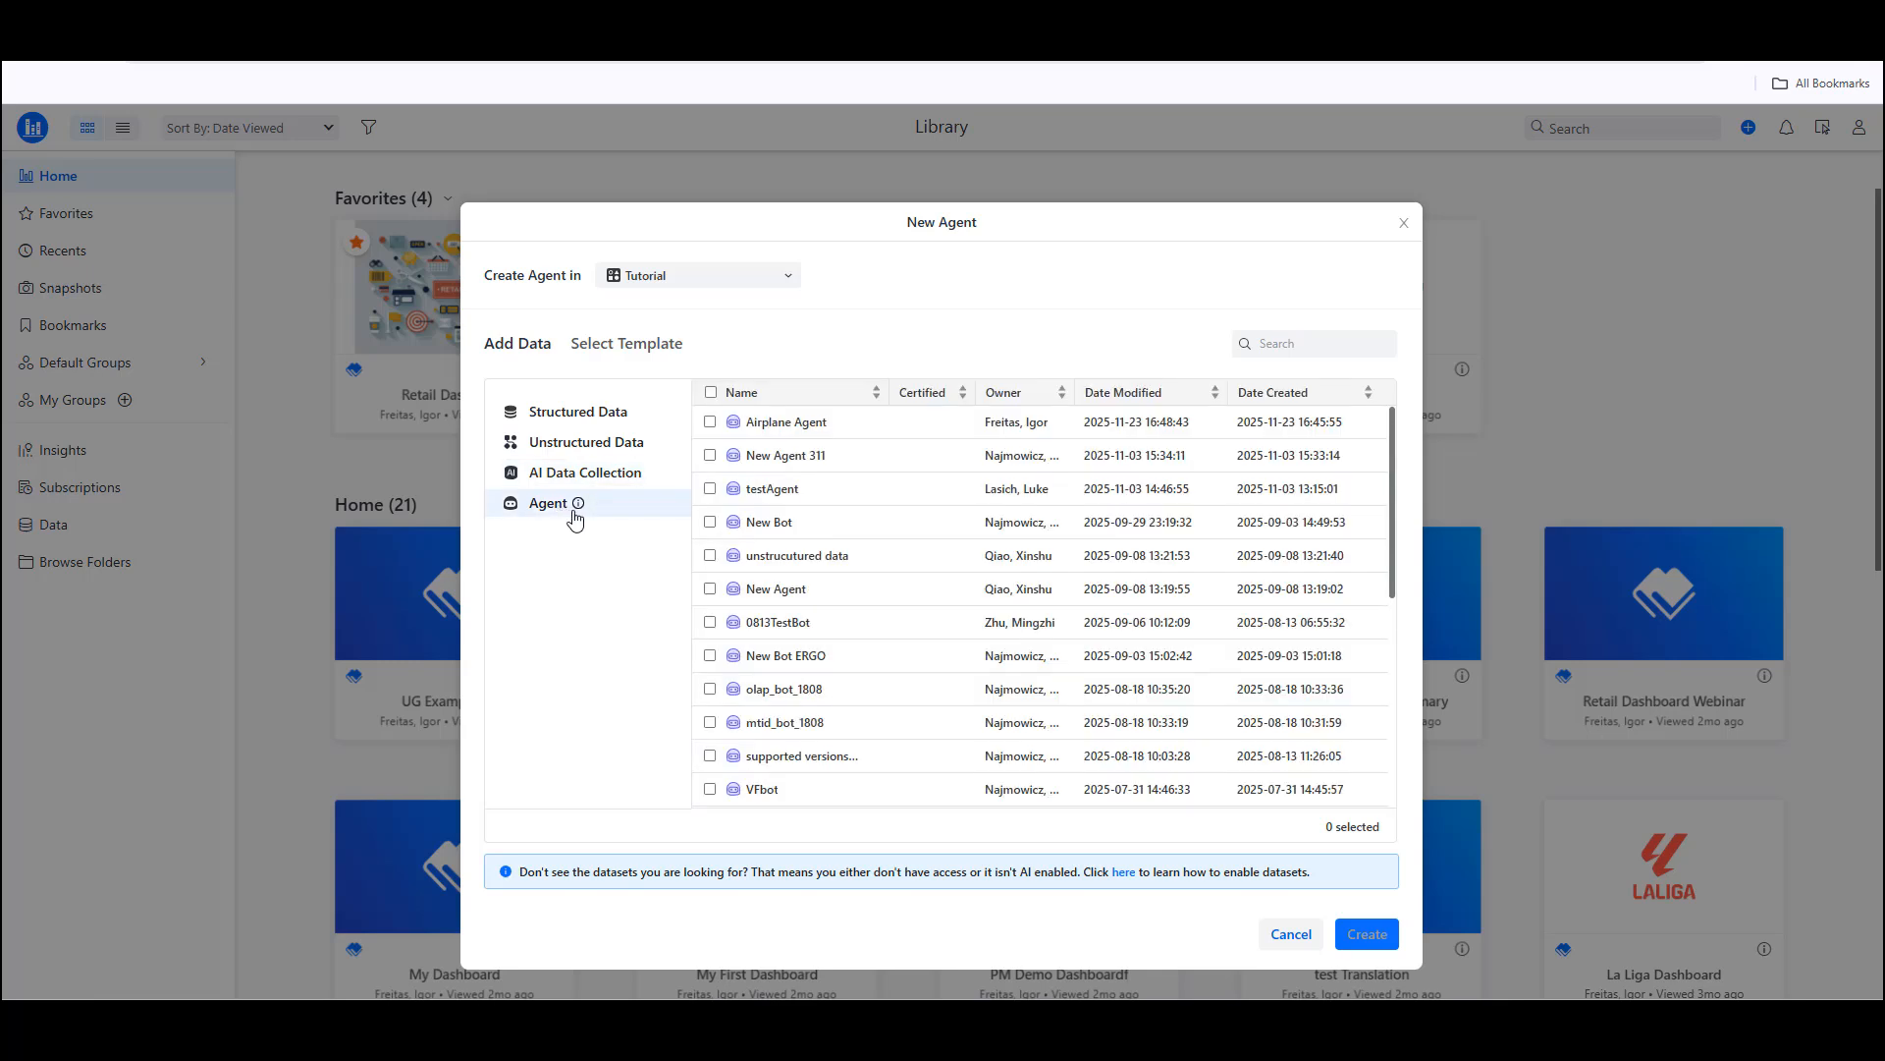
{"action": "mouse_move", "coordinate": [579, 503]}
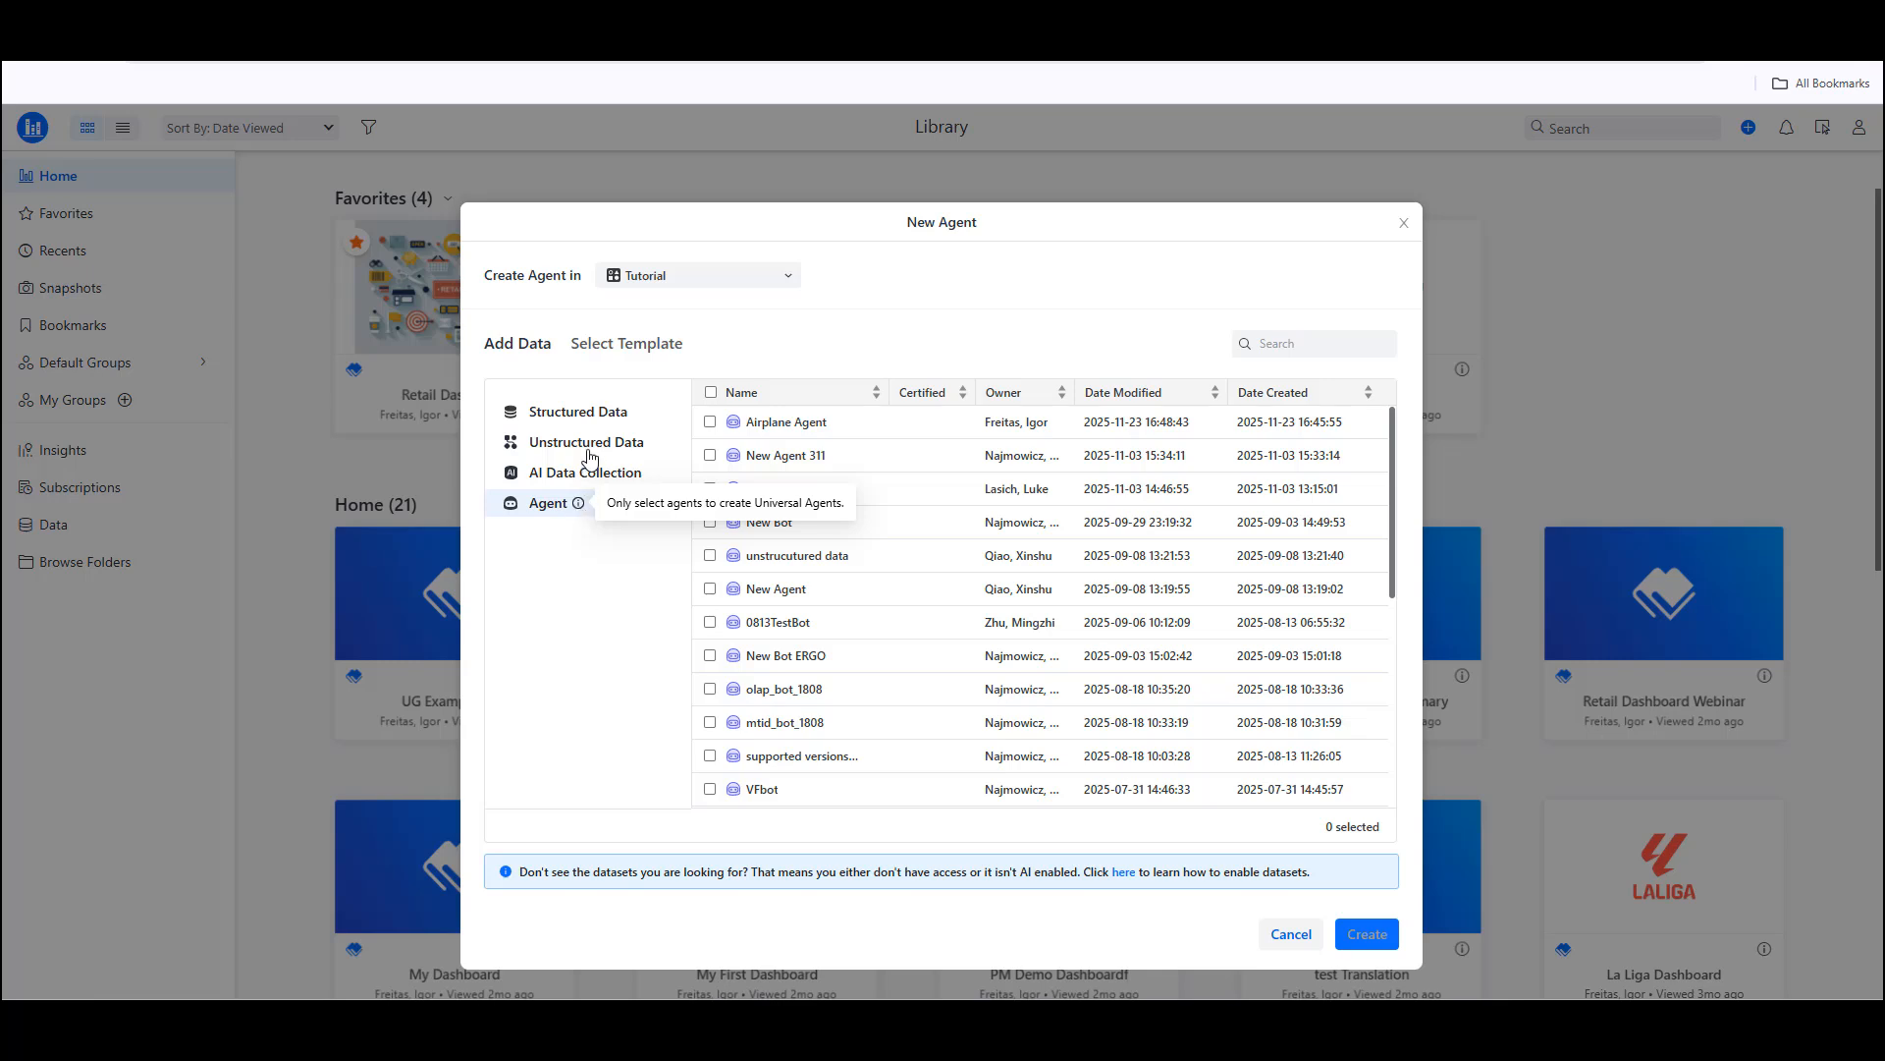
{"action": "left_click", "coordinate": [630, 420]}
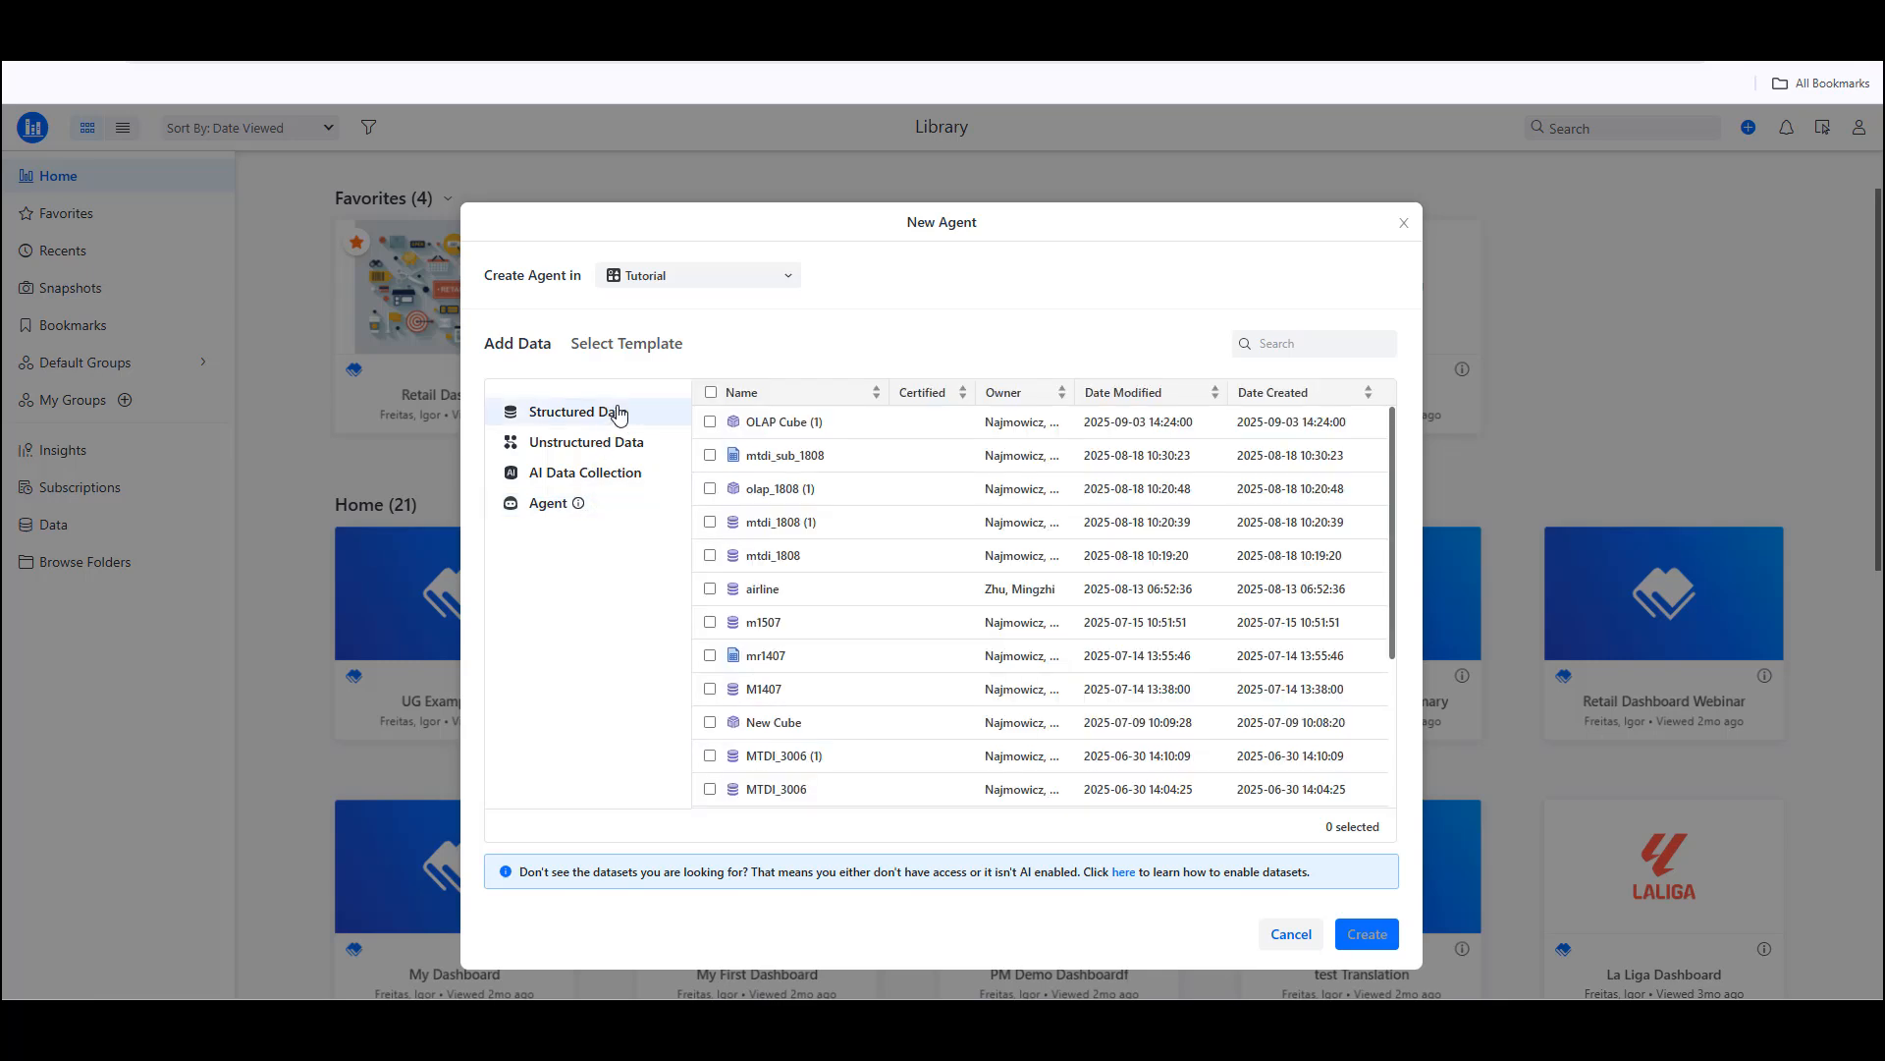
{"action": "left_click", "coordinate": [710, 589]}
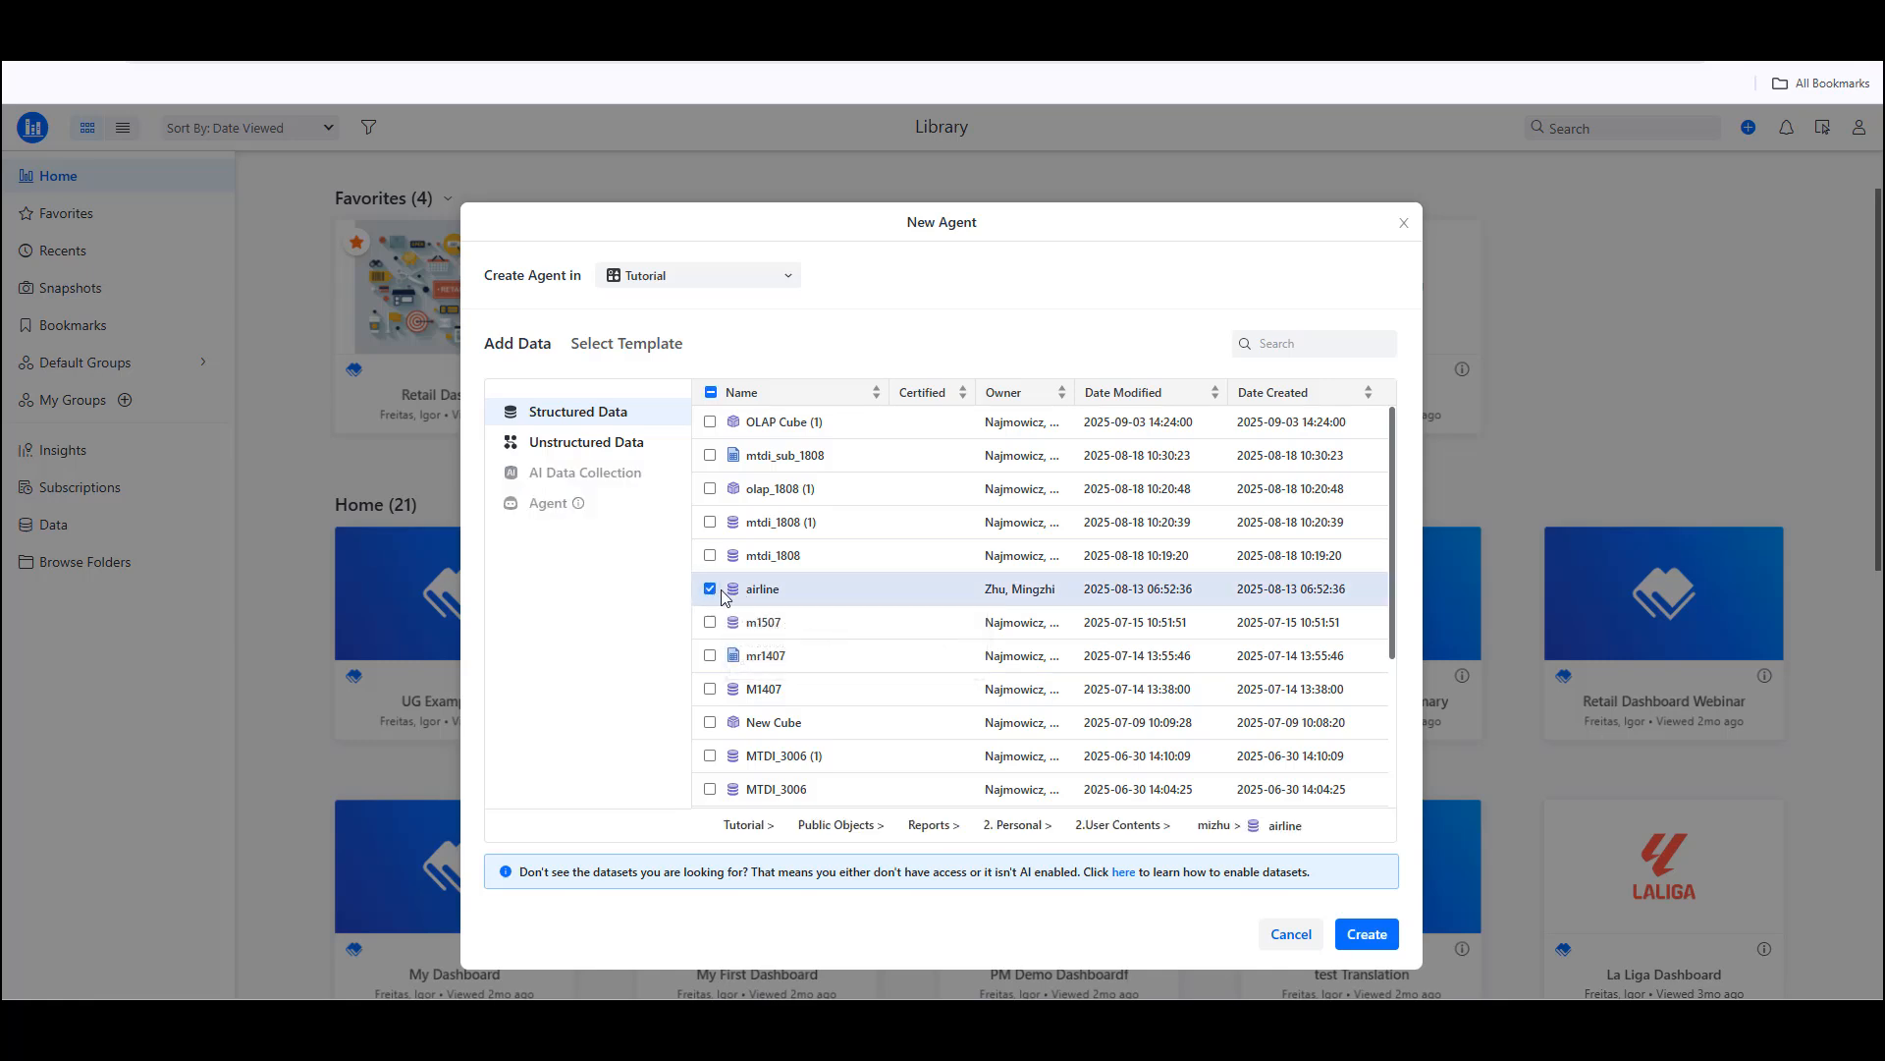
{"action": "left_click", "coordinate": [1376, 941]}
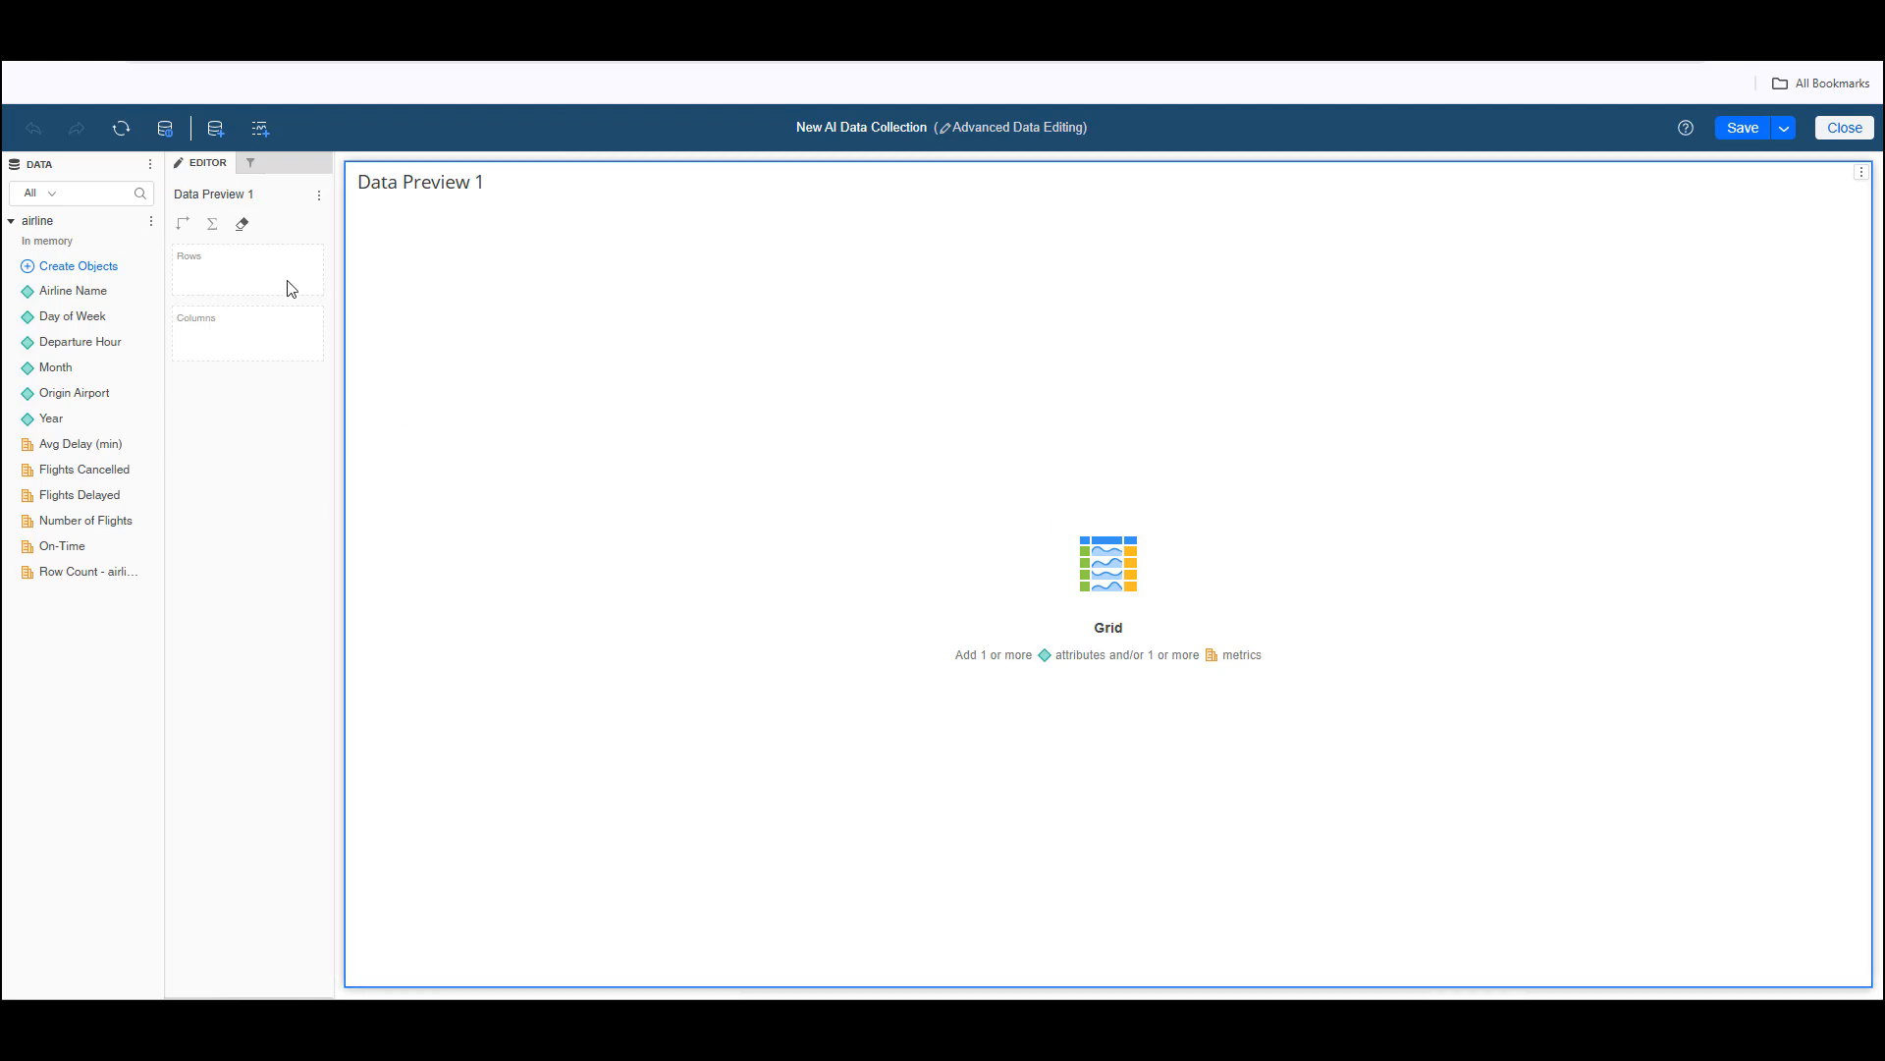
Step: Add all airline attributes and metrics from Airline Name through On-Time to the rows of Data Preview 1
{"action": "left_click", "coordinate": [99, 295]}
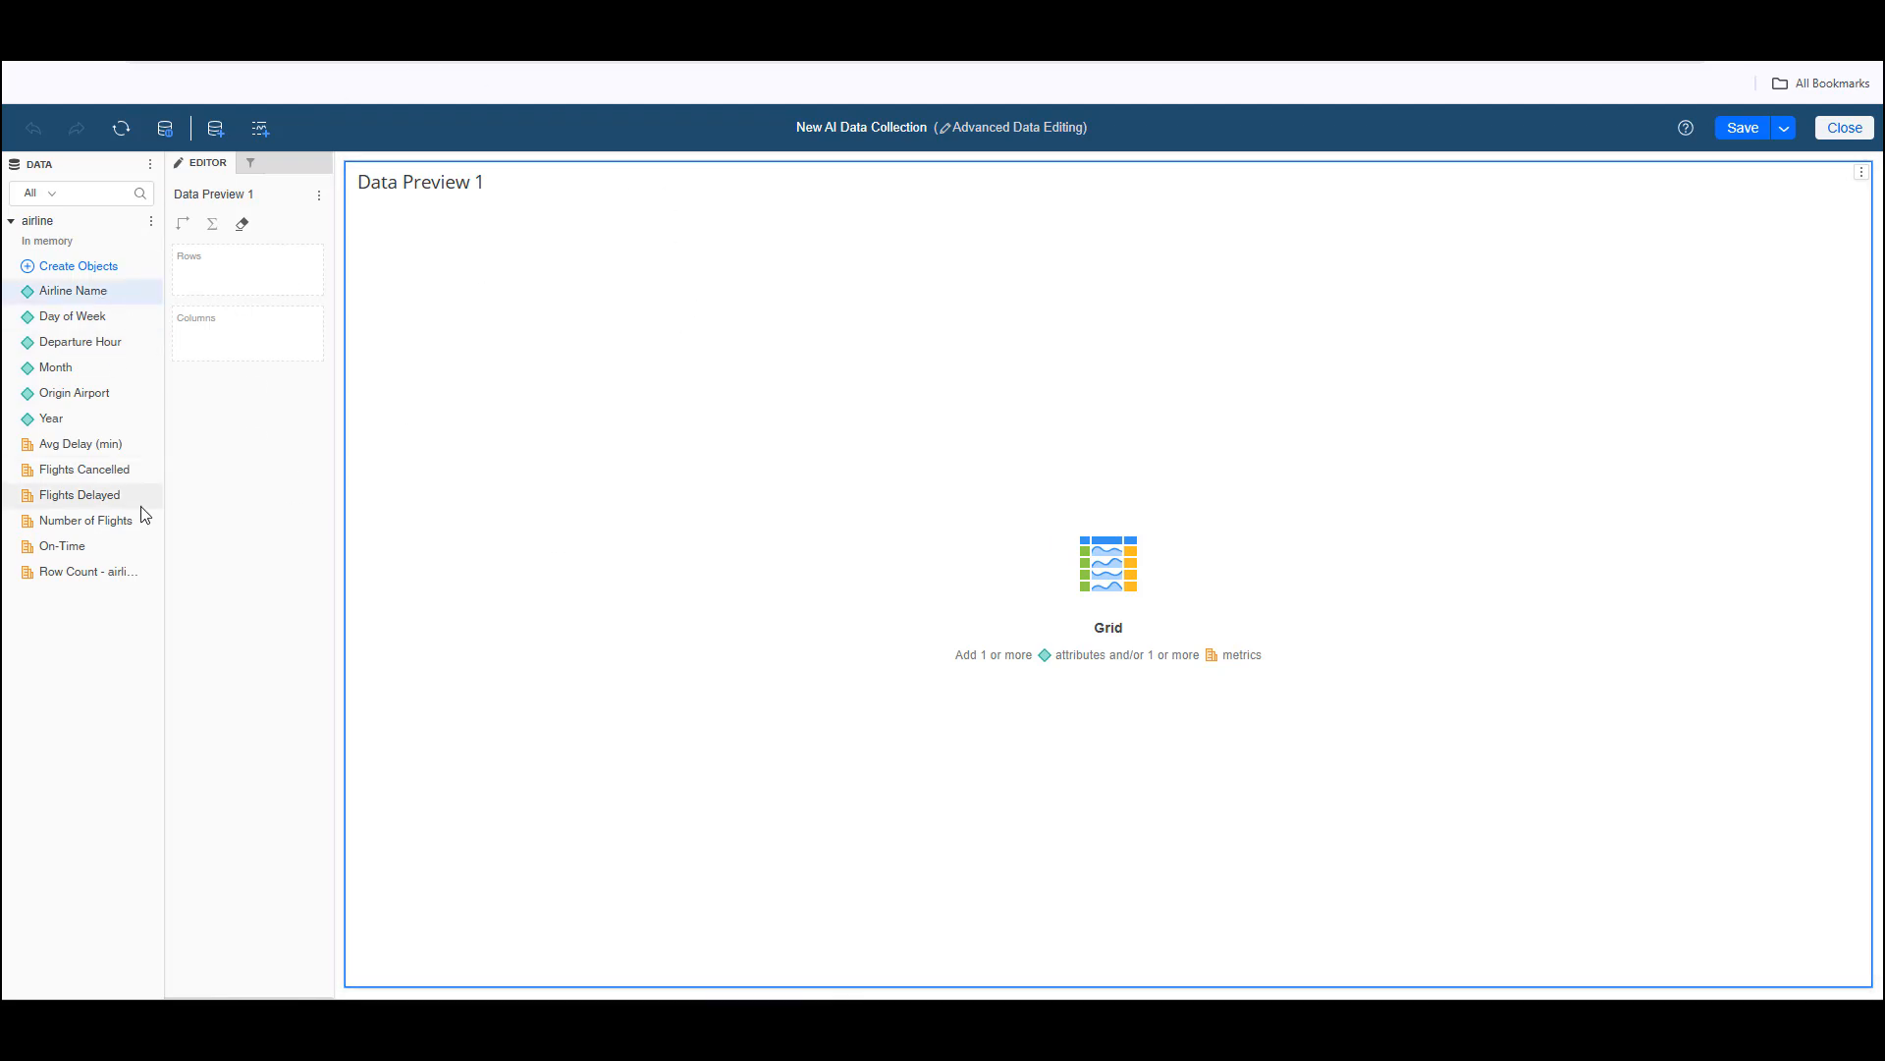
{"action": "left_click", "coordinate": [87, 550], "text": "shift"}
{"action": "left_click_drag", "start_coordinate": [77, 298], "coordinate": [231, 267]}
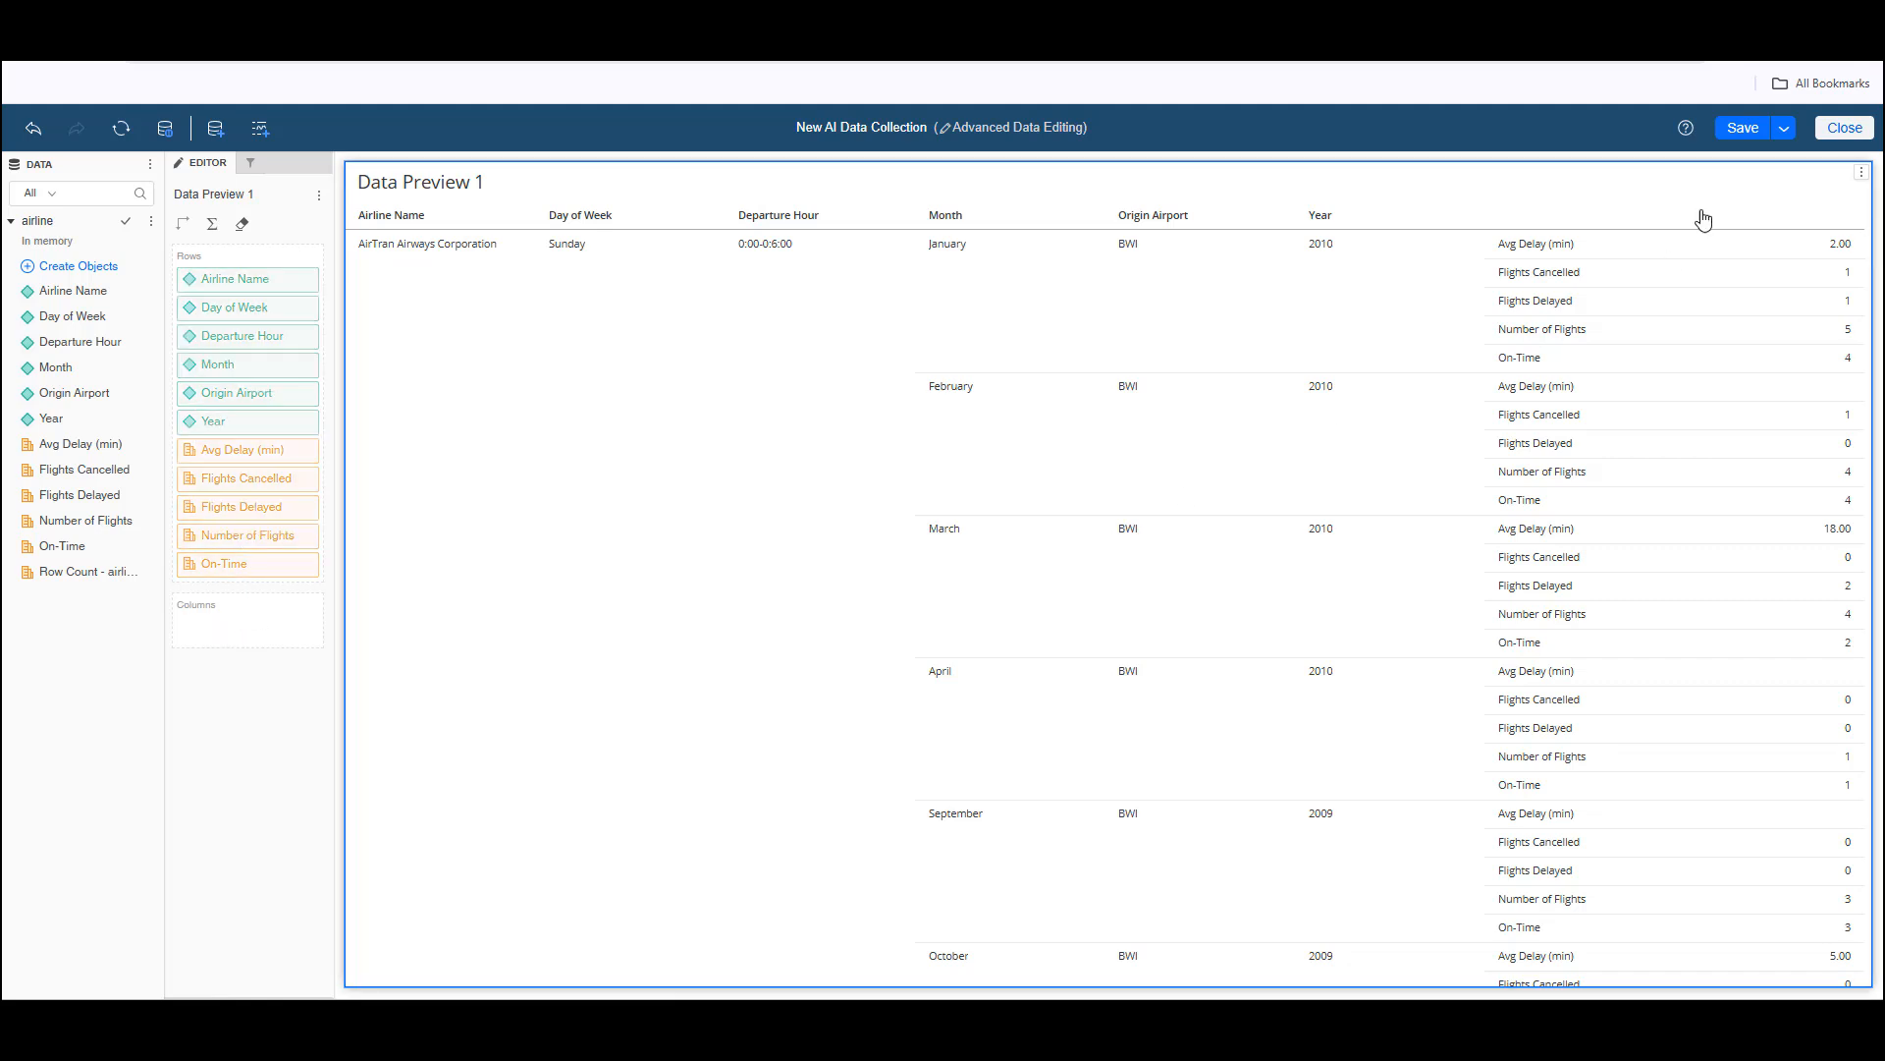
Step: Save the AI data collection as Airline Agent in the Agents folder, replacing the existing one
{"action": "left_click", "coordinate": [1785, 134]}
{"action": "left_click", "coordinate": [1740, 157]}
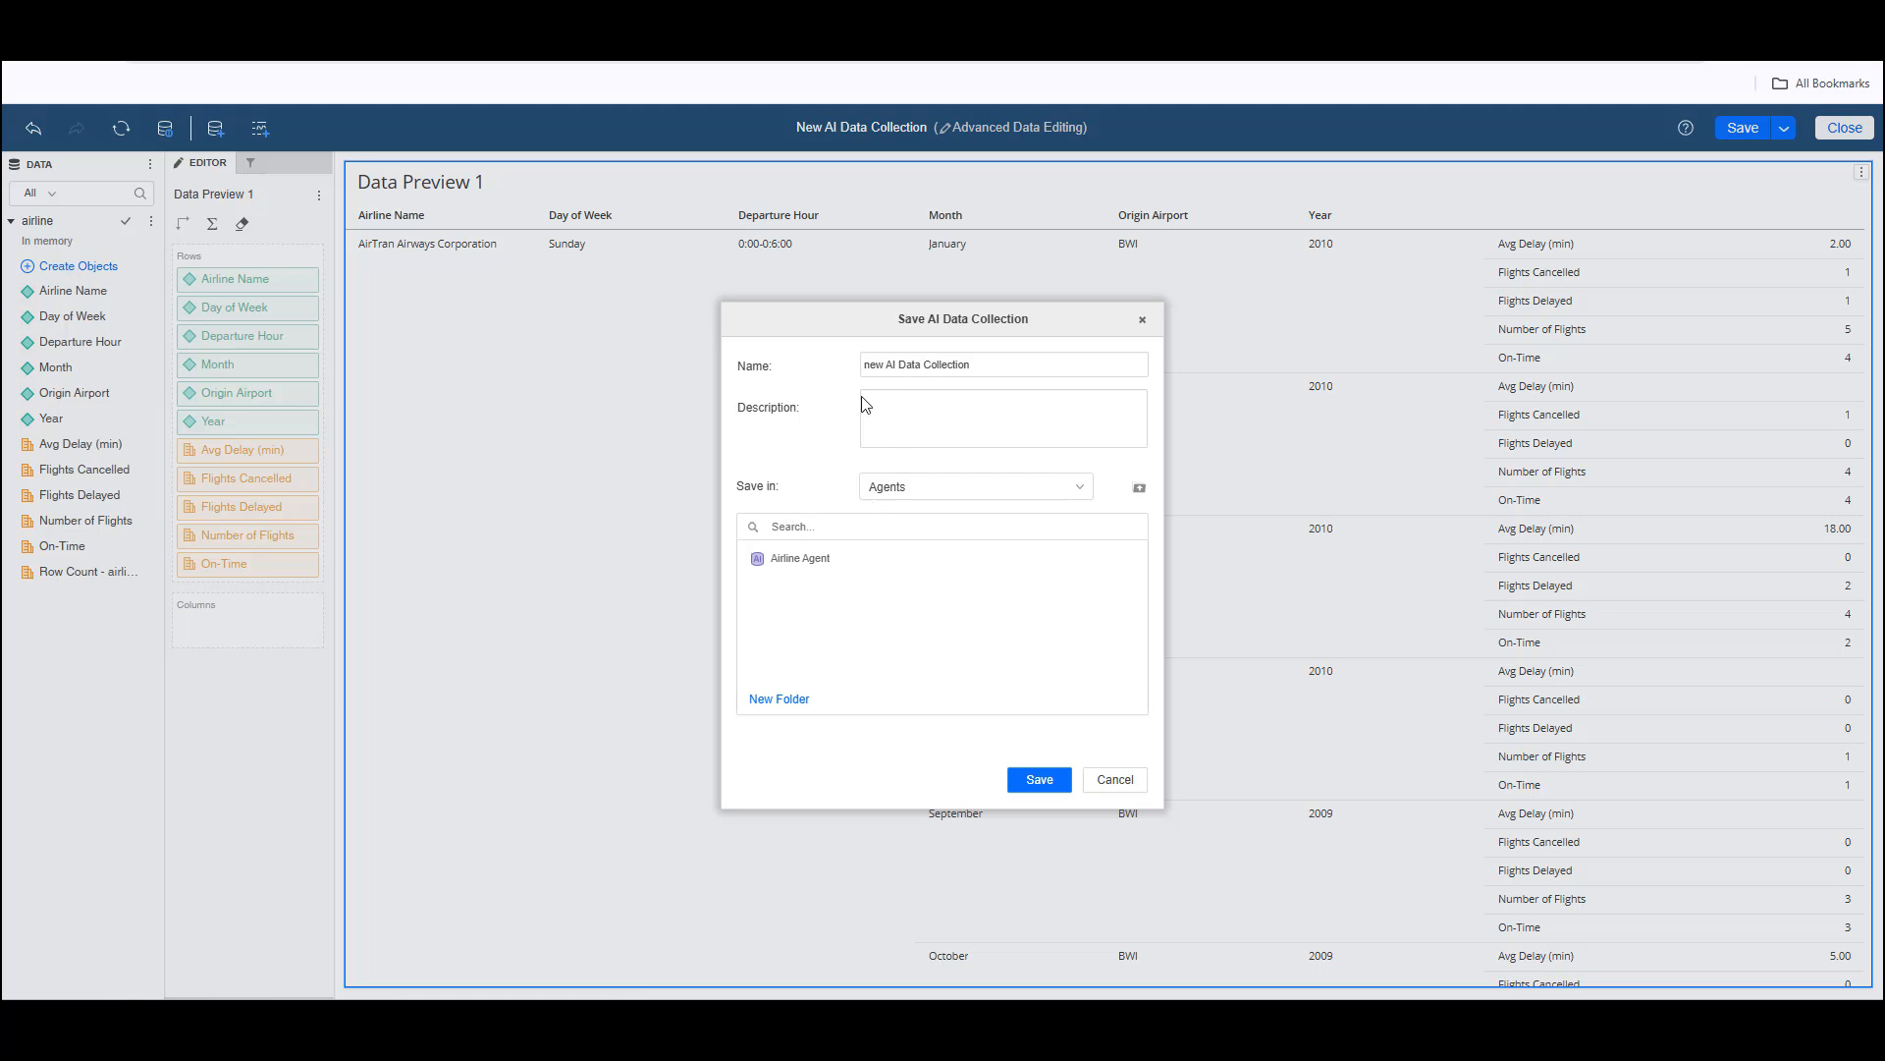
{"action": "left_click", "coordinate": [807, 568]}
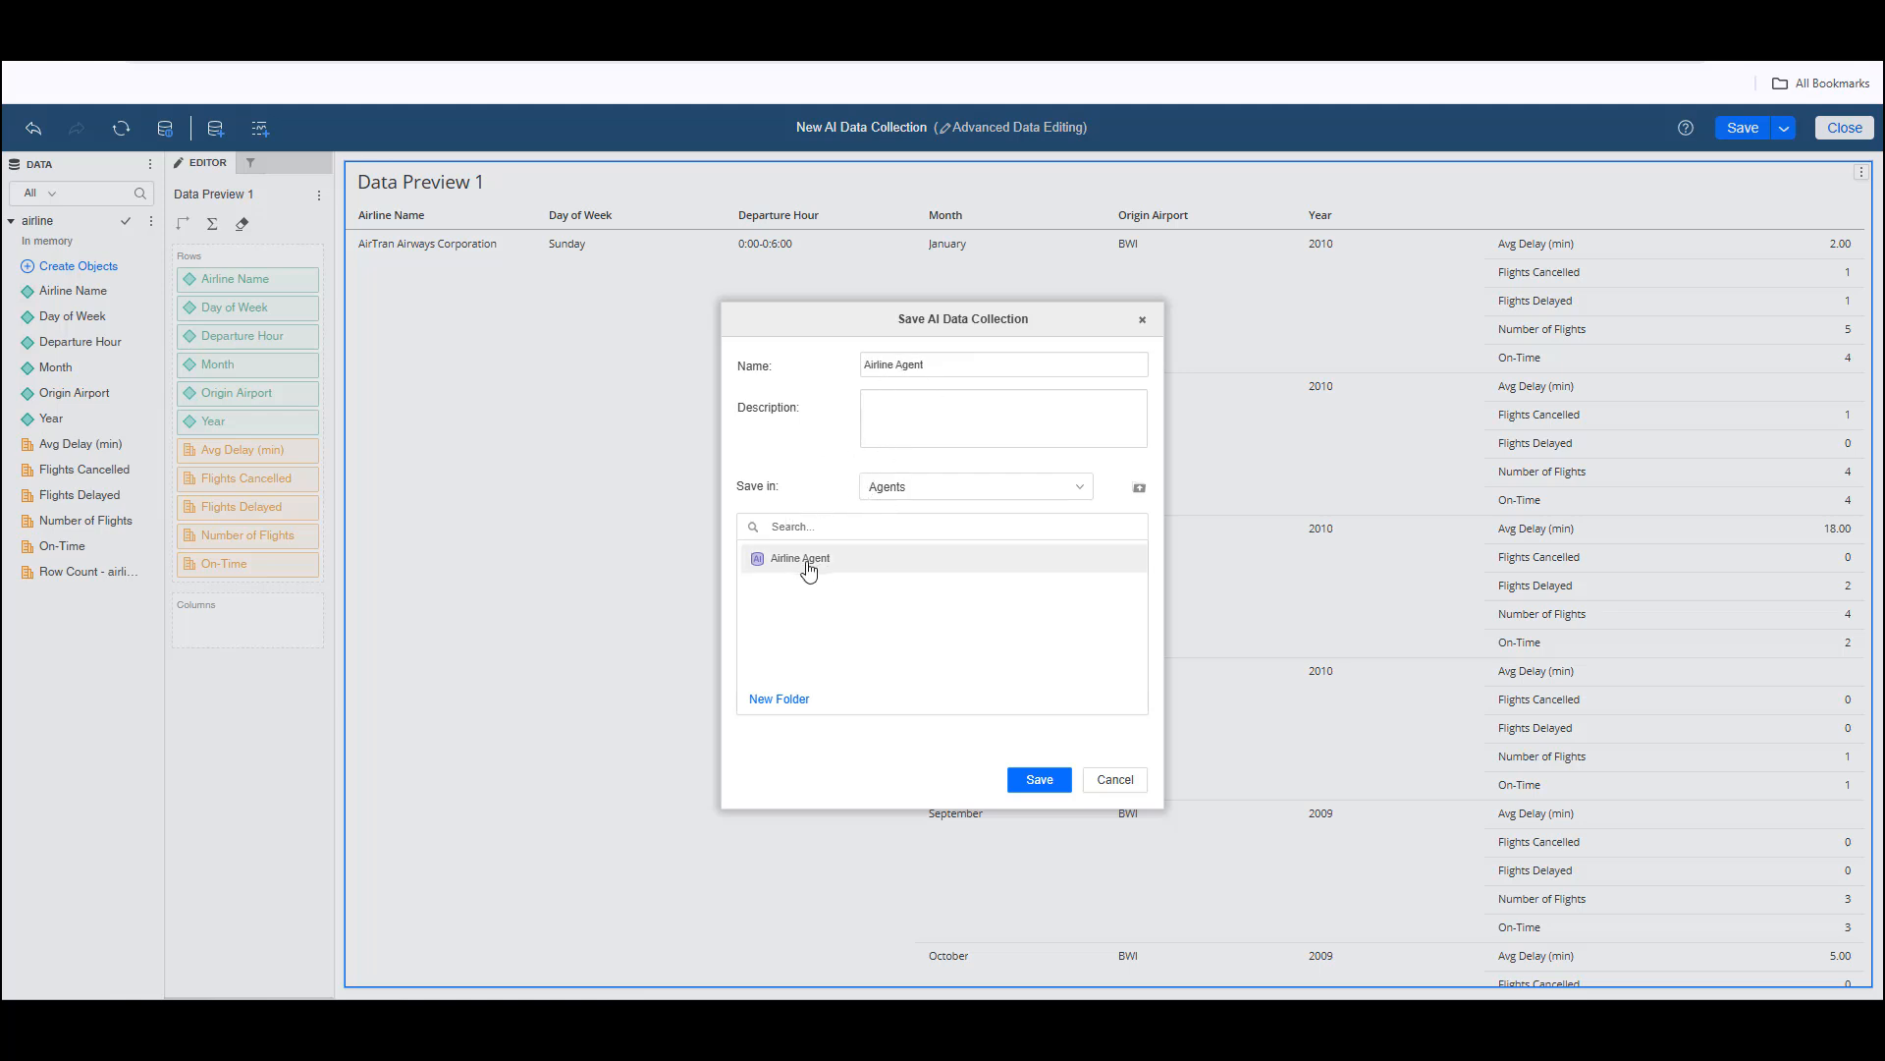
{"action": "left_click", "coordinate": [1037, 780]}
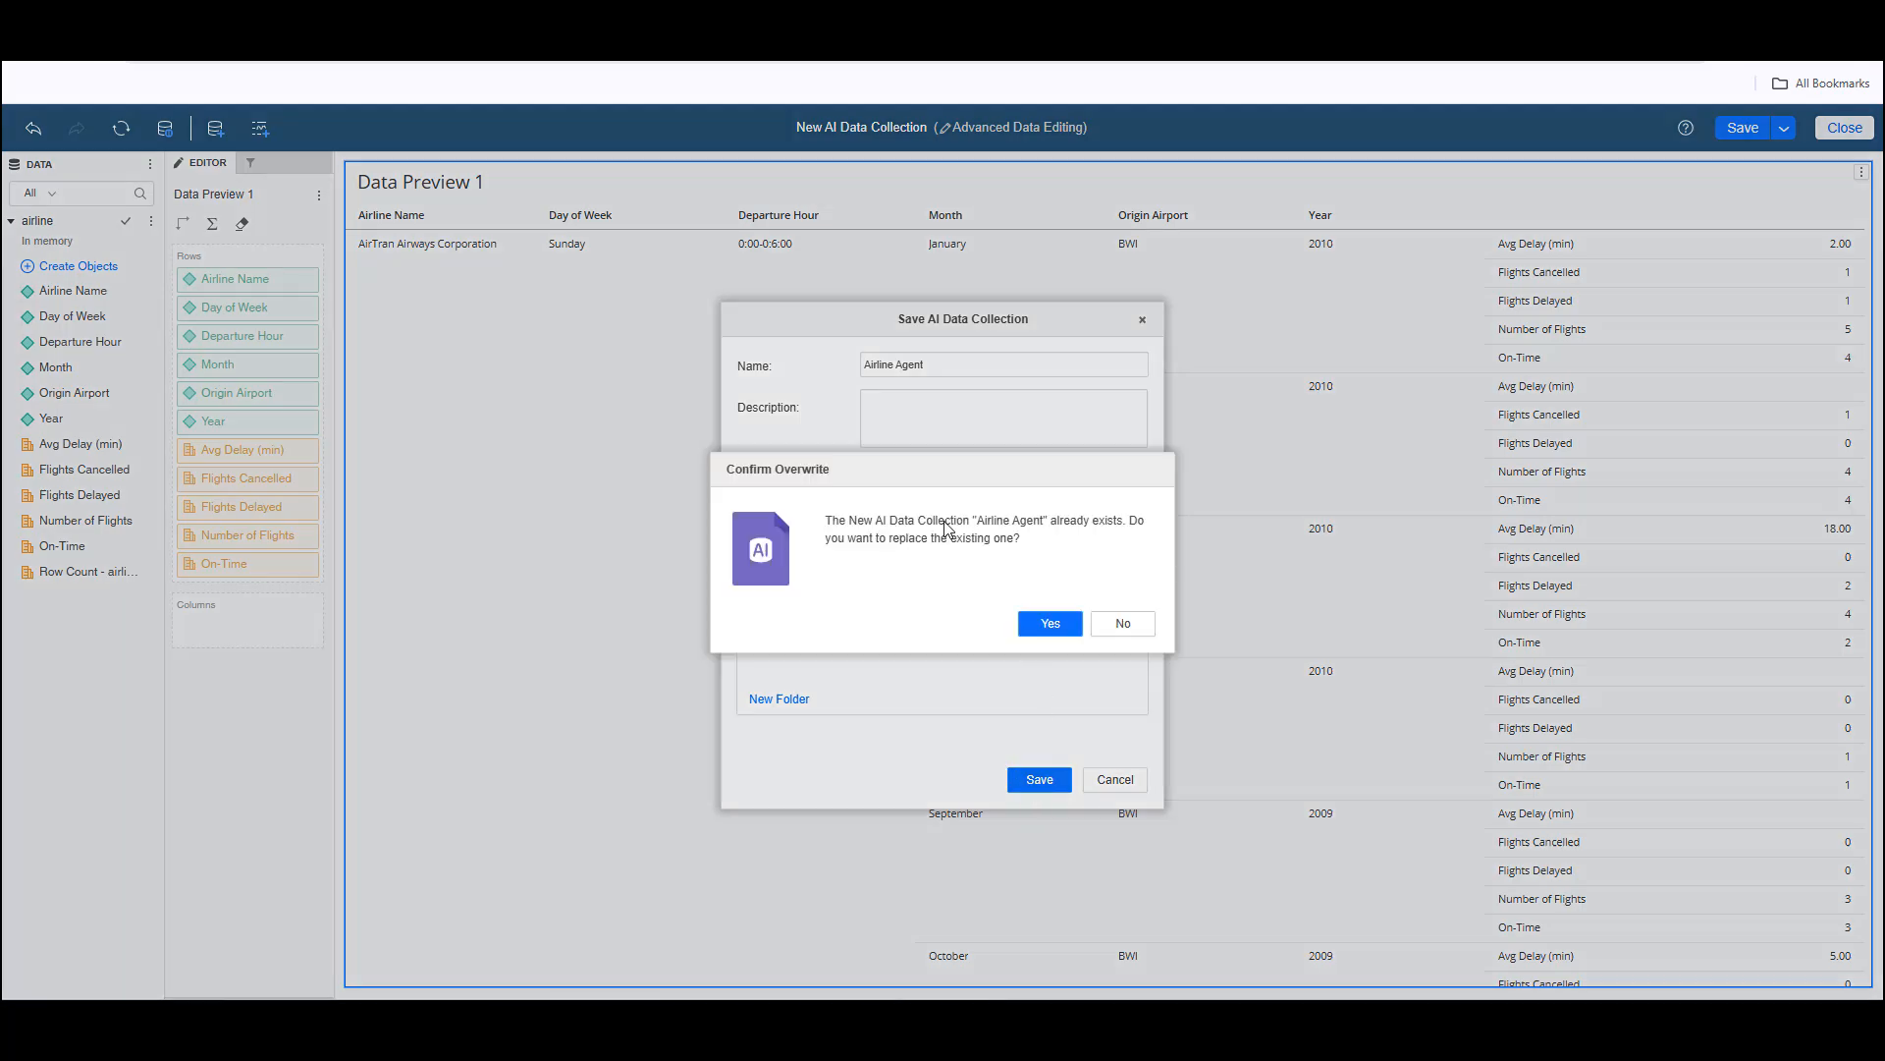
{"action": "left_click", "coordinate": [1043, 629]}
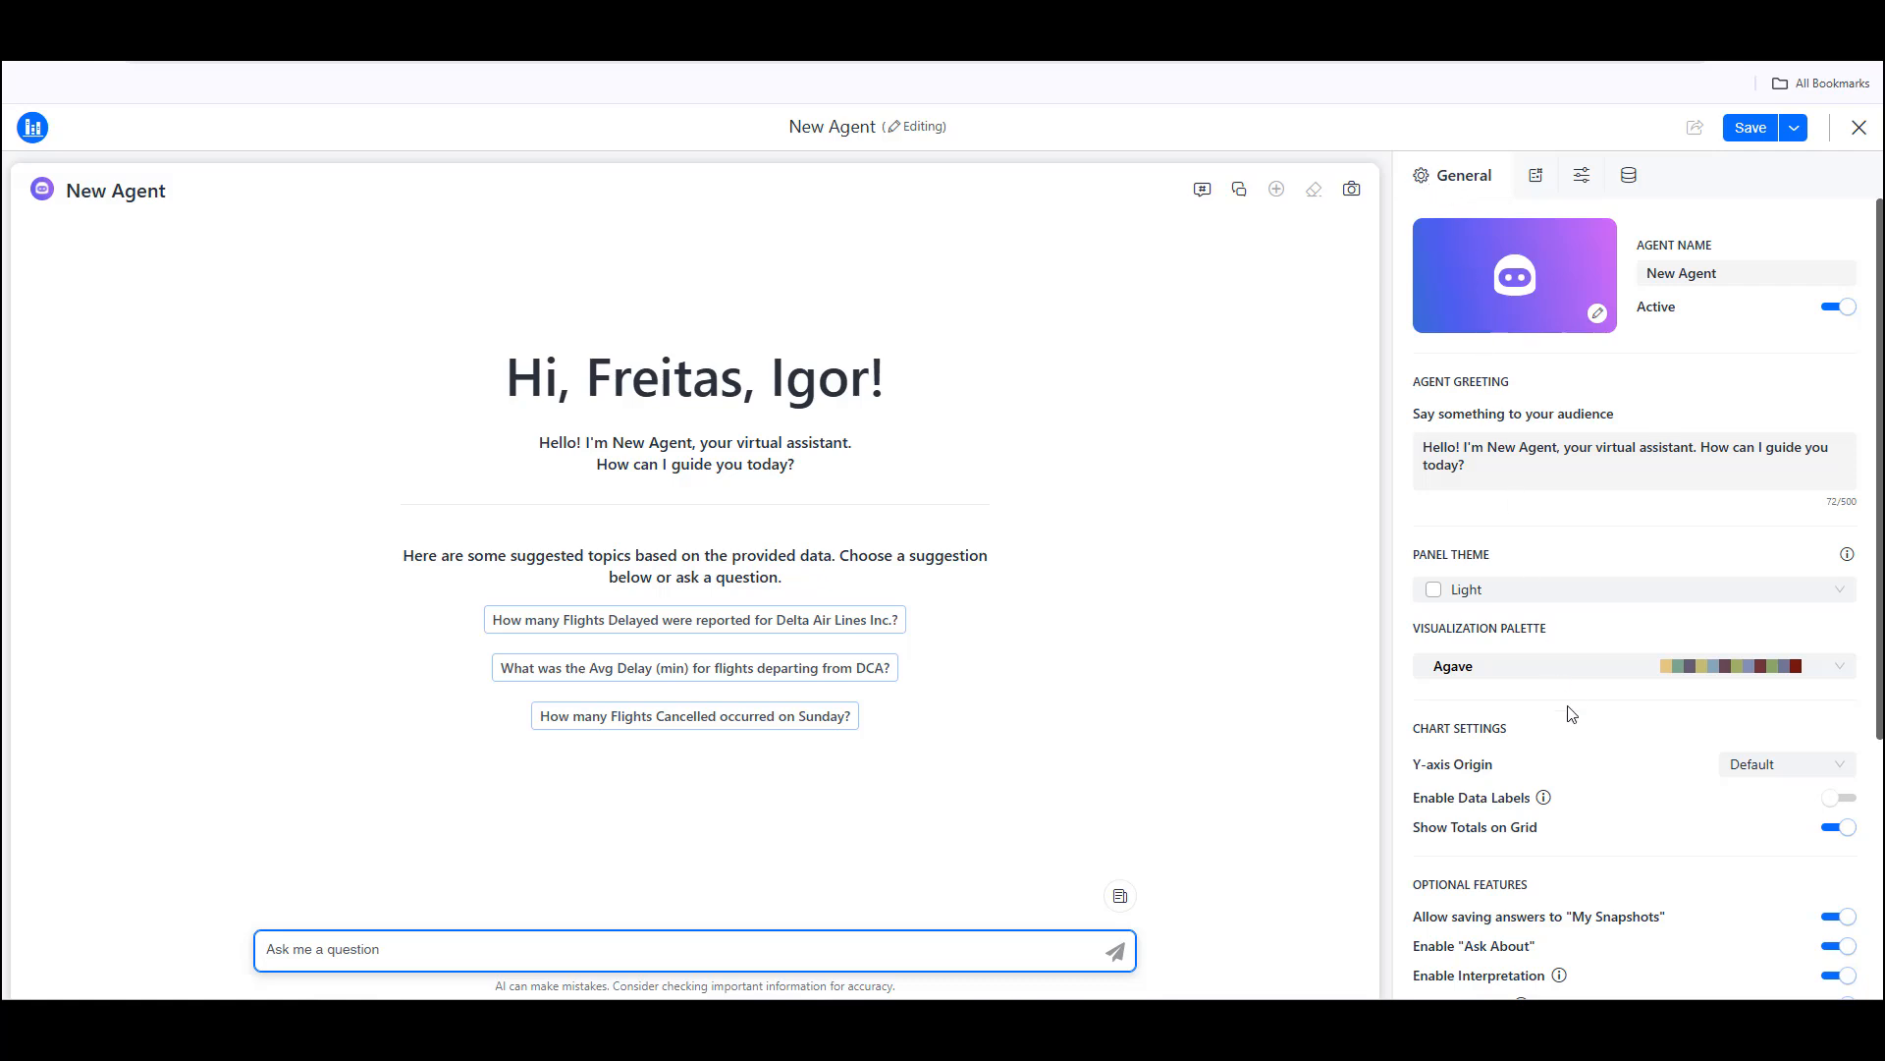
Step: Replace the agent's cover image with the airplane picture from the copied URL ending in realistic-3d-model-airplane-flying-600nw-2127994754.jpg
{"action": "scroll", "coordinate": [1568, 748], "scroll_direction": "down", "scroll_amount": 3}
{"action": "scroll", "coordinate": [1568, 749], "scroll_direction": "up", "scroll_amount": 3}
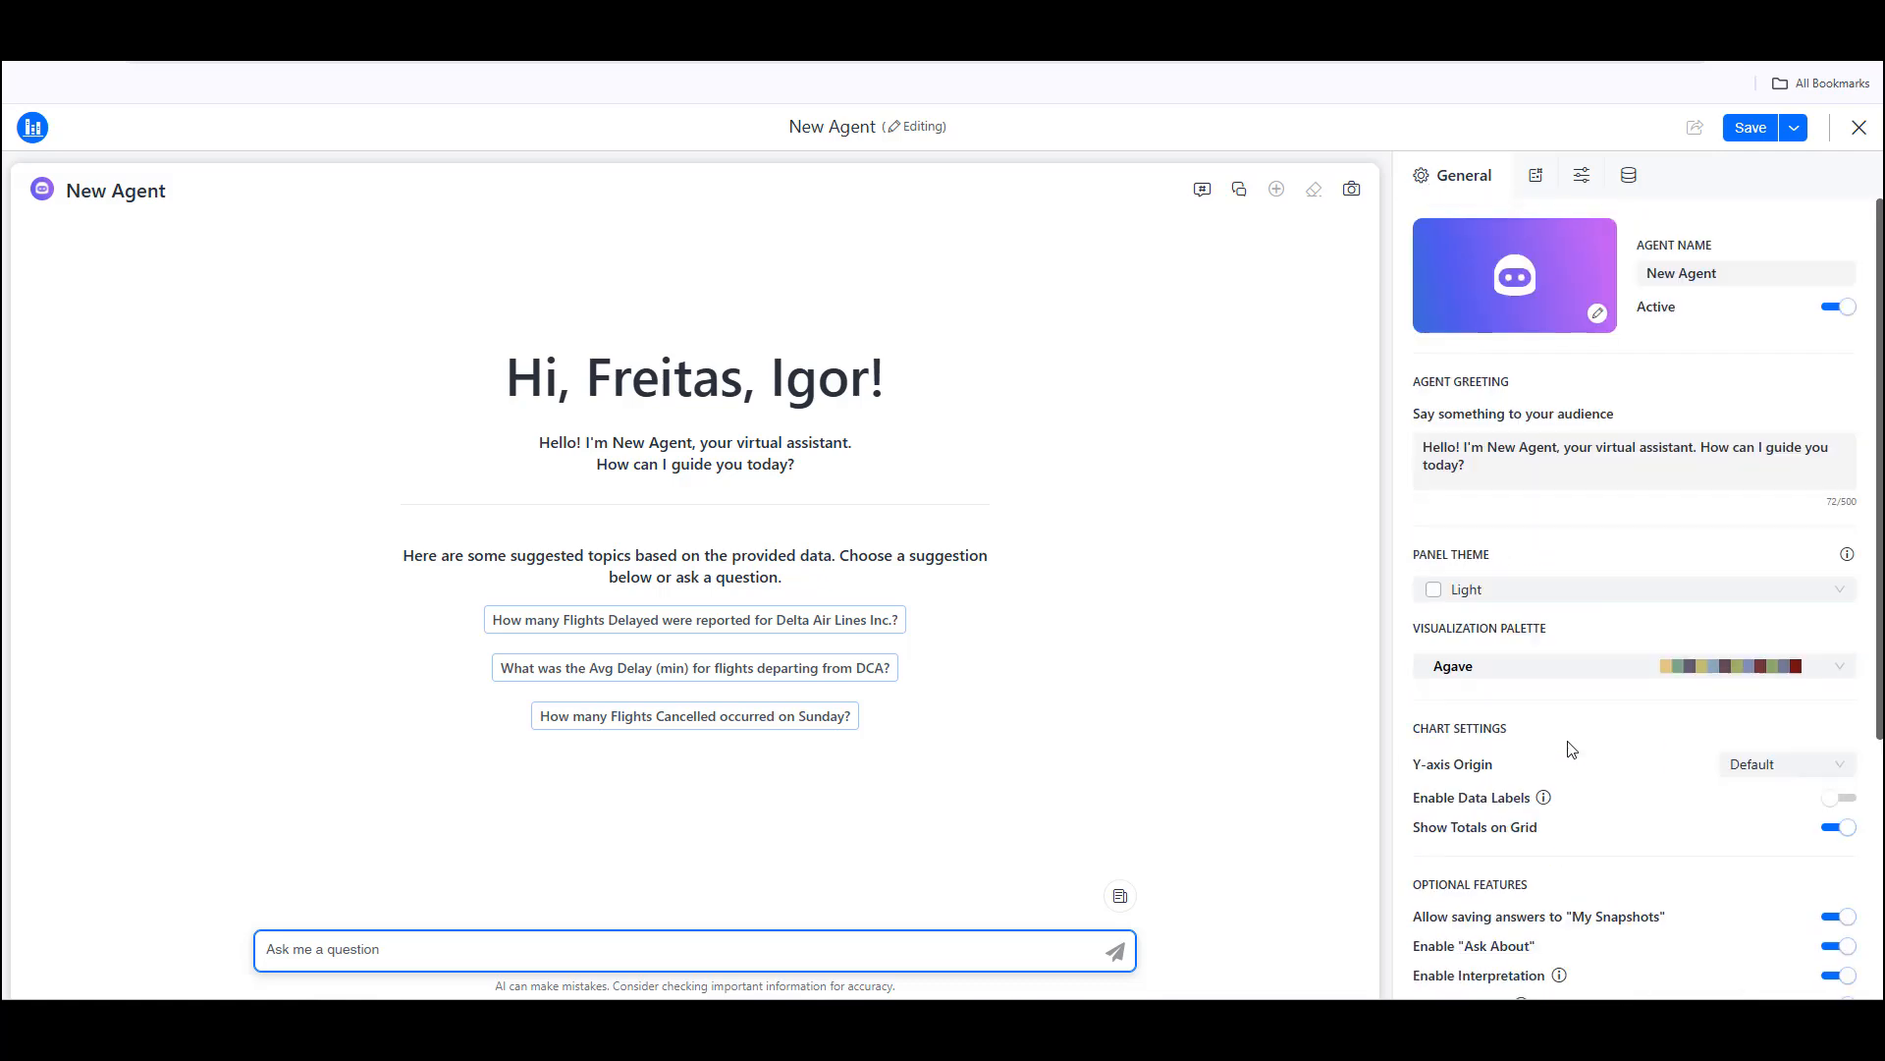
{"action": "left_click", "coordinate": [1519, 282]}
{"action": "scroll", "coordinate": [1033, 586], "scroll_direction": "down", "scroll_amount": 2}
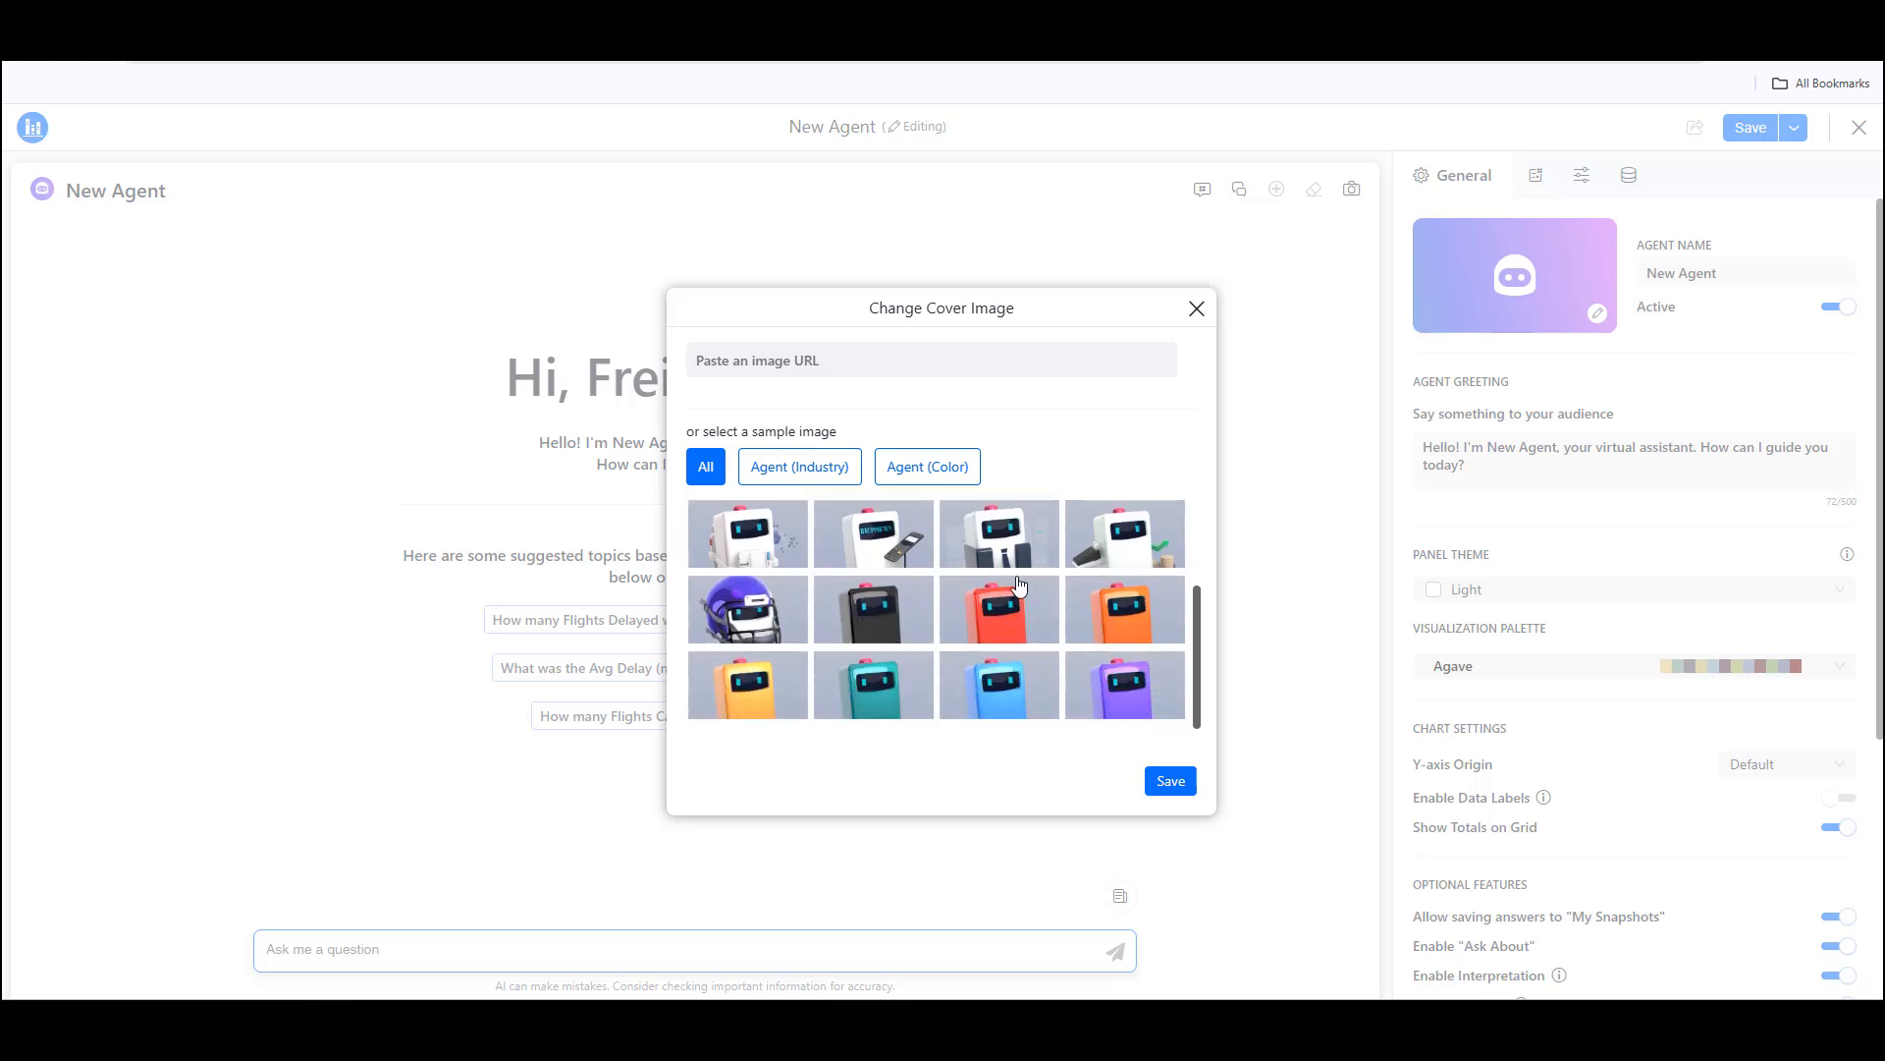
{"action": "scroll", "coordinate": [982, 599], "scroll_direction": "up", "scroll_amount": 2}
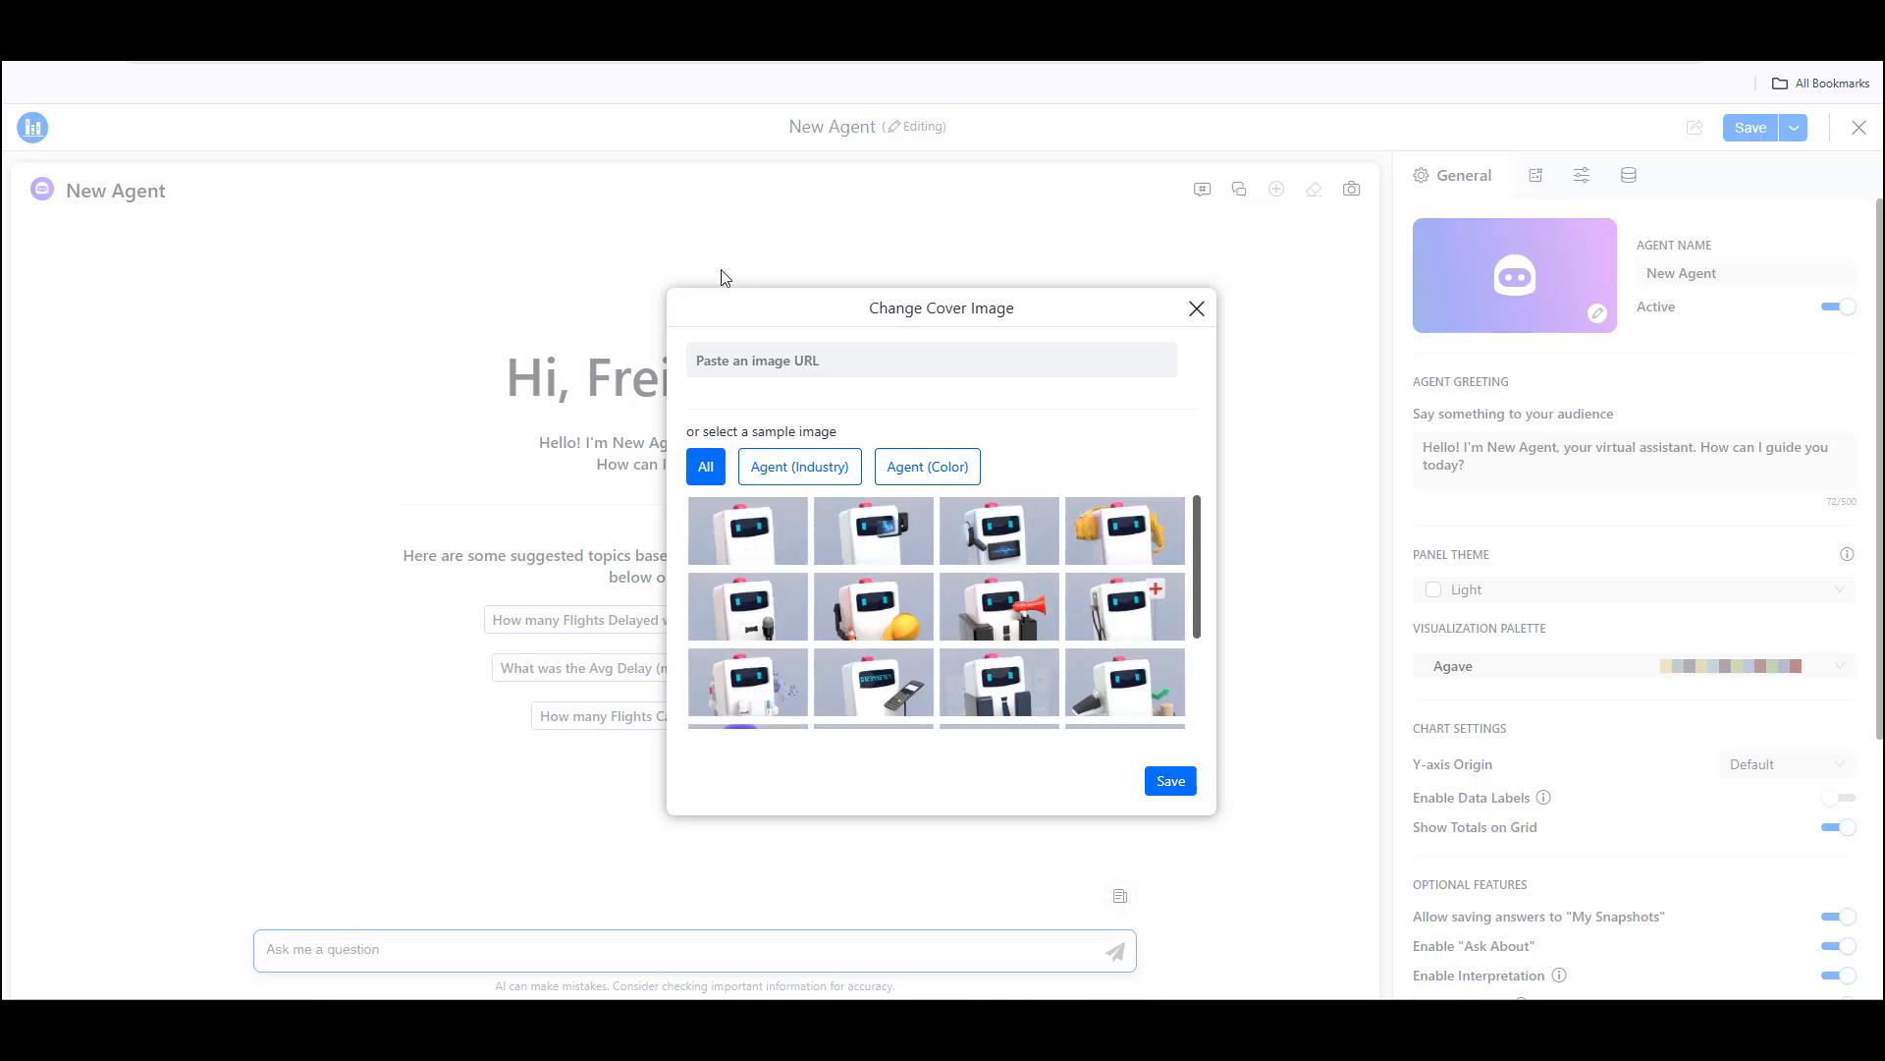
{"action": "key", "text": "ctrl+Tab"}
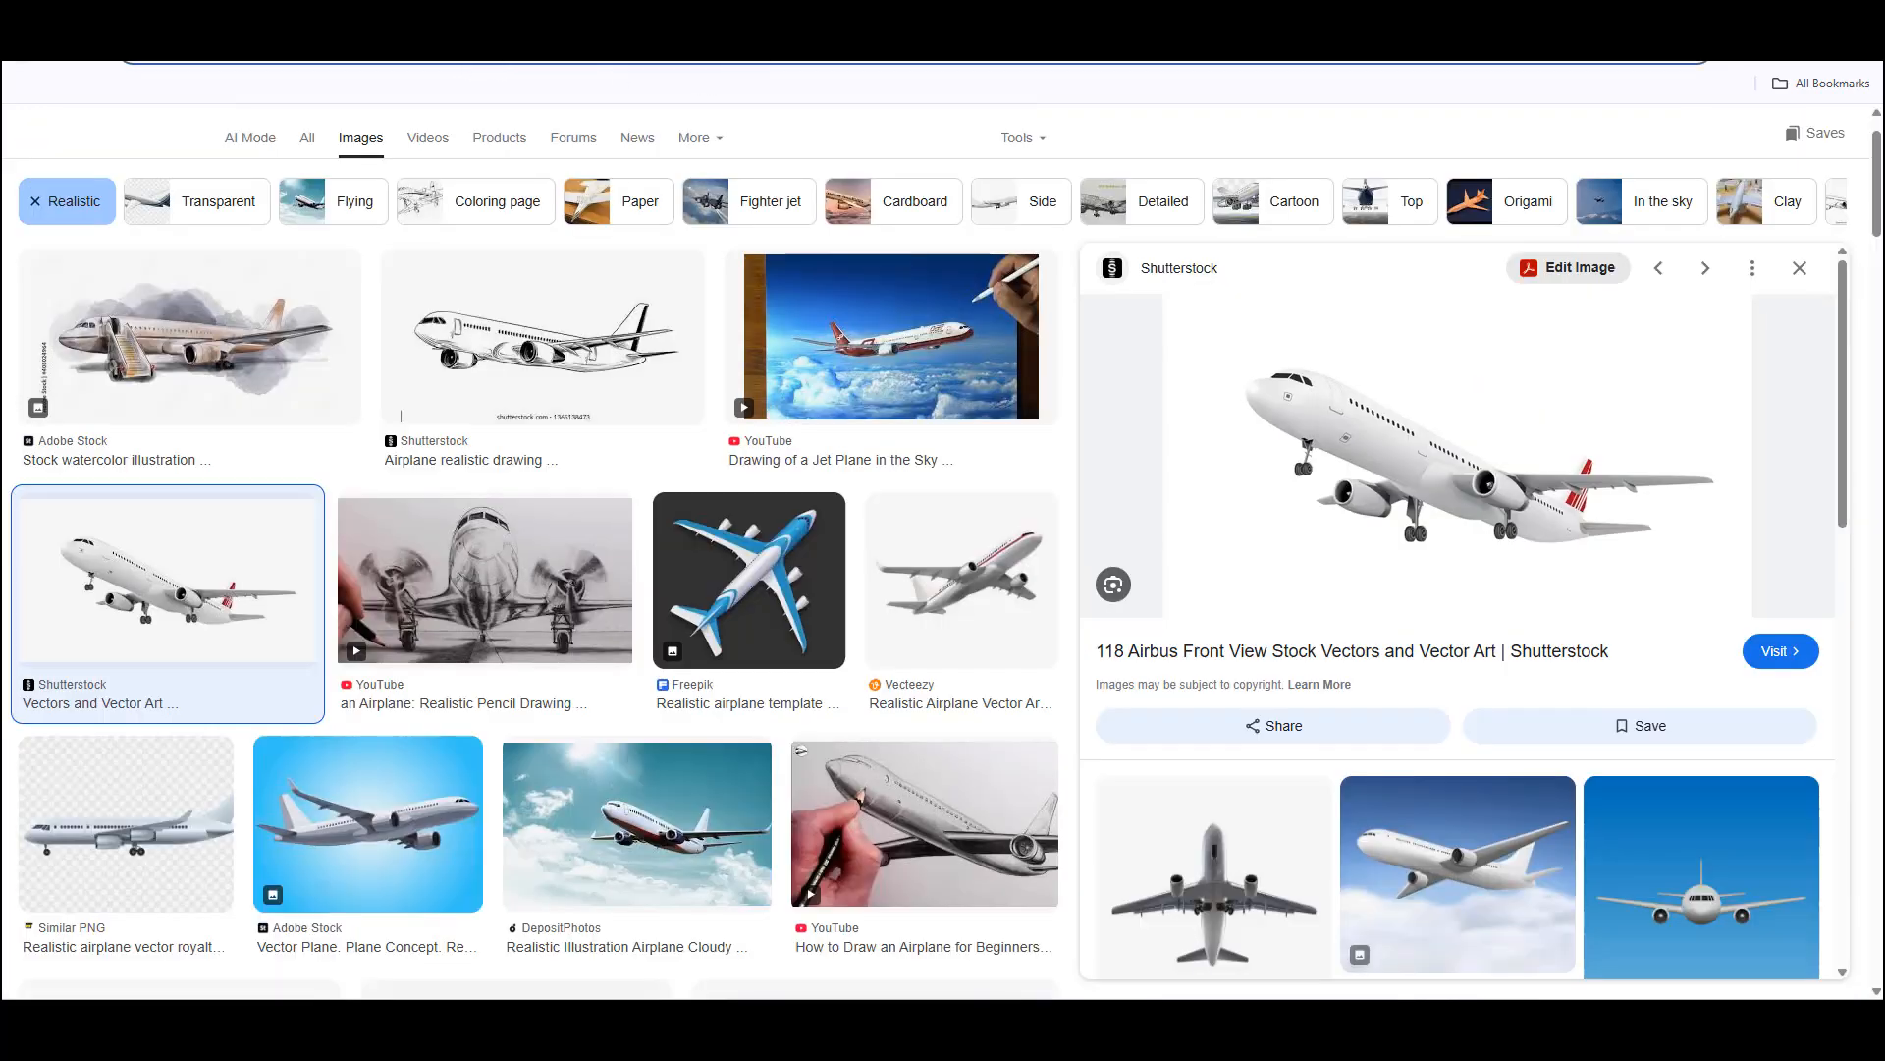
{"action": "key", "text": "ctrl+shift+Tab"}
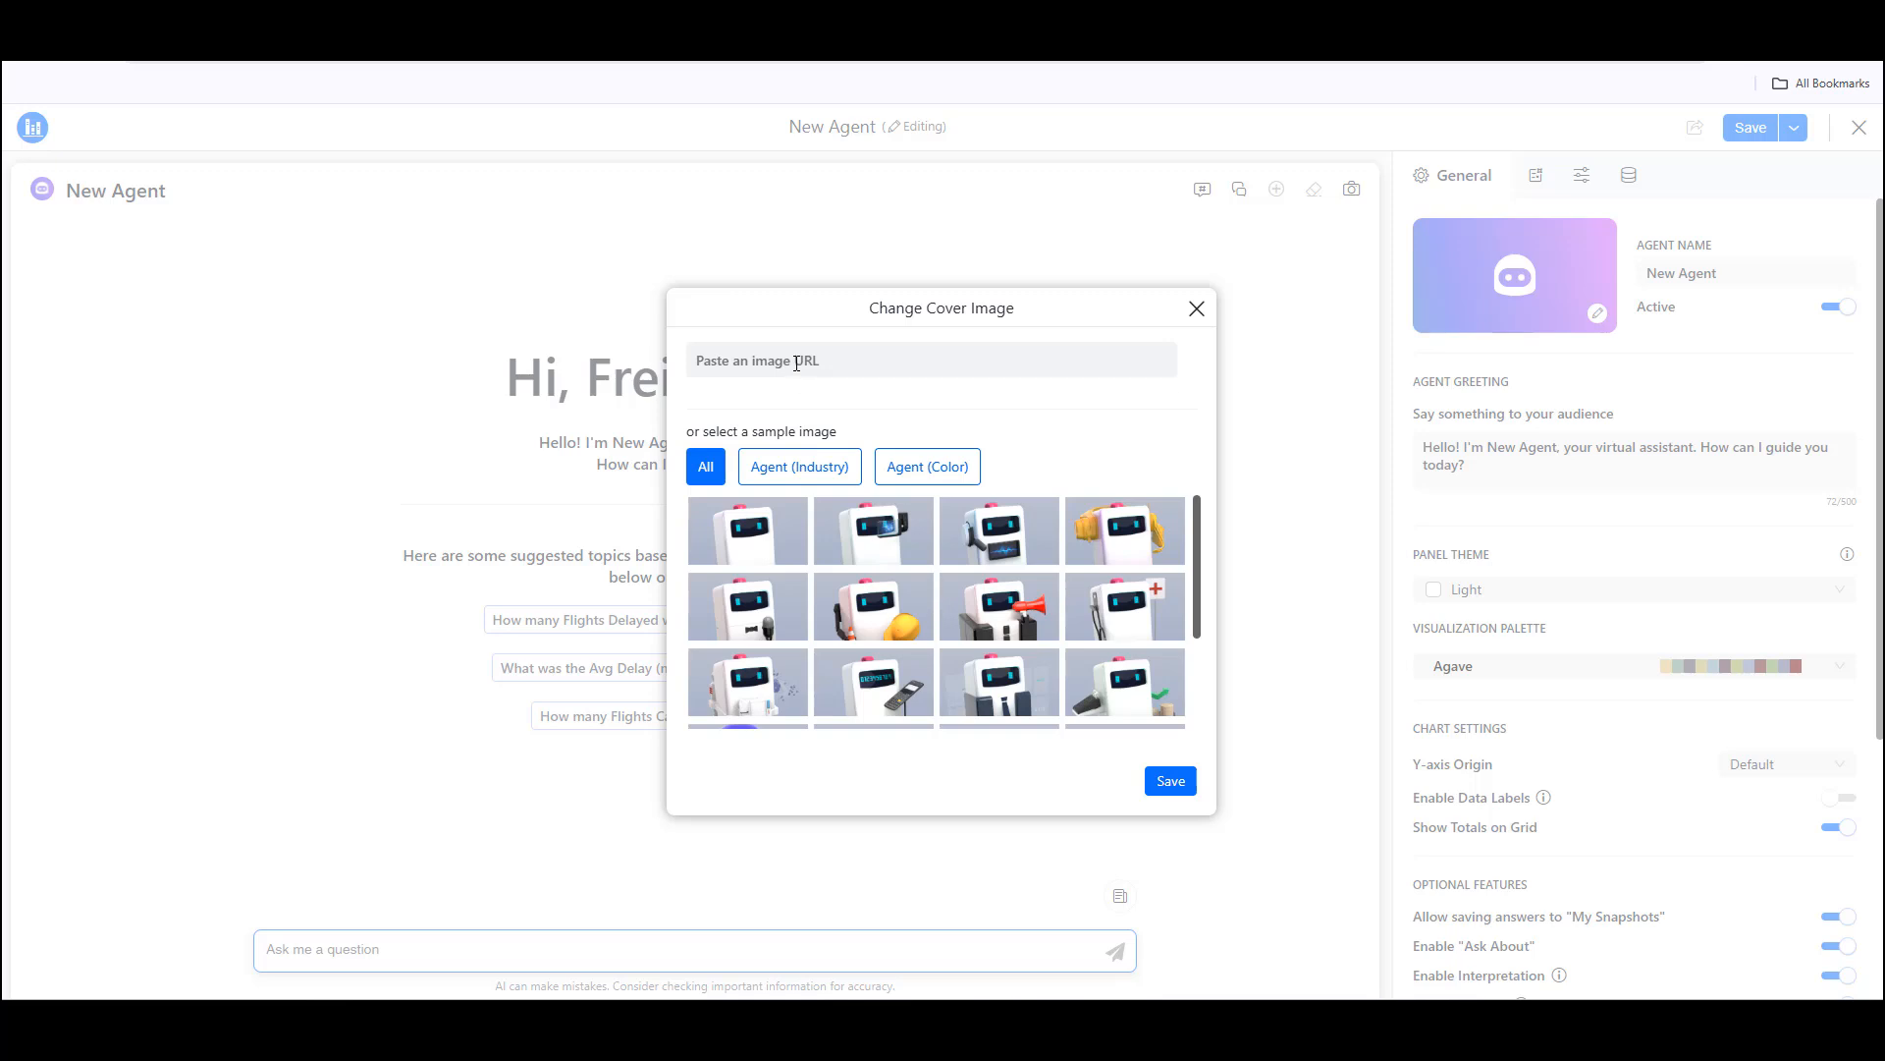
{"action": "left_click", "coordinate": [796, 362]}
{"action": "key", "text": "ctrl+v"}
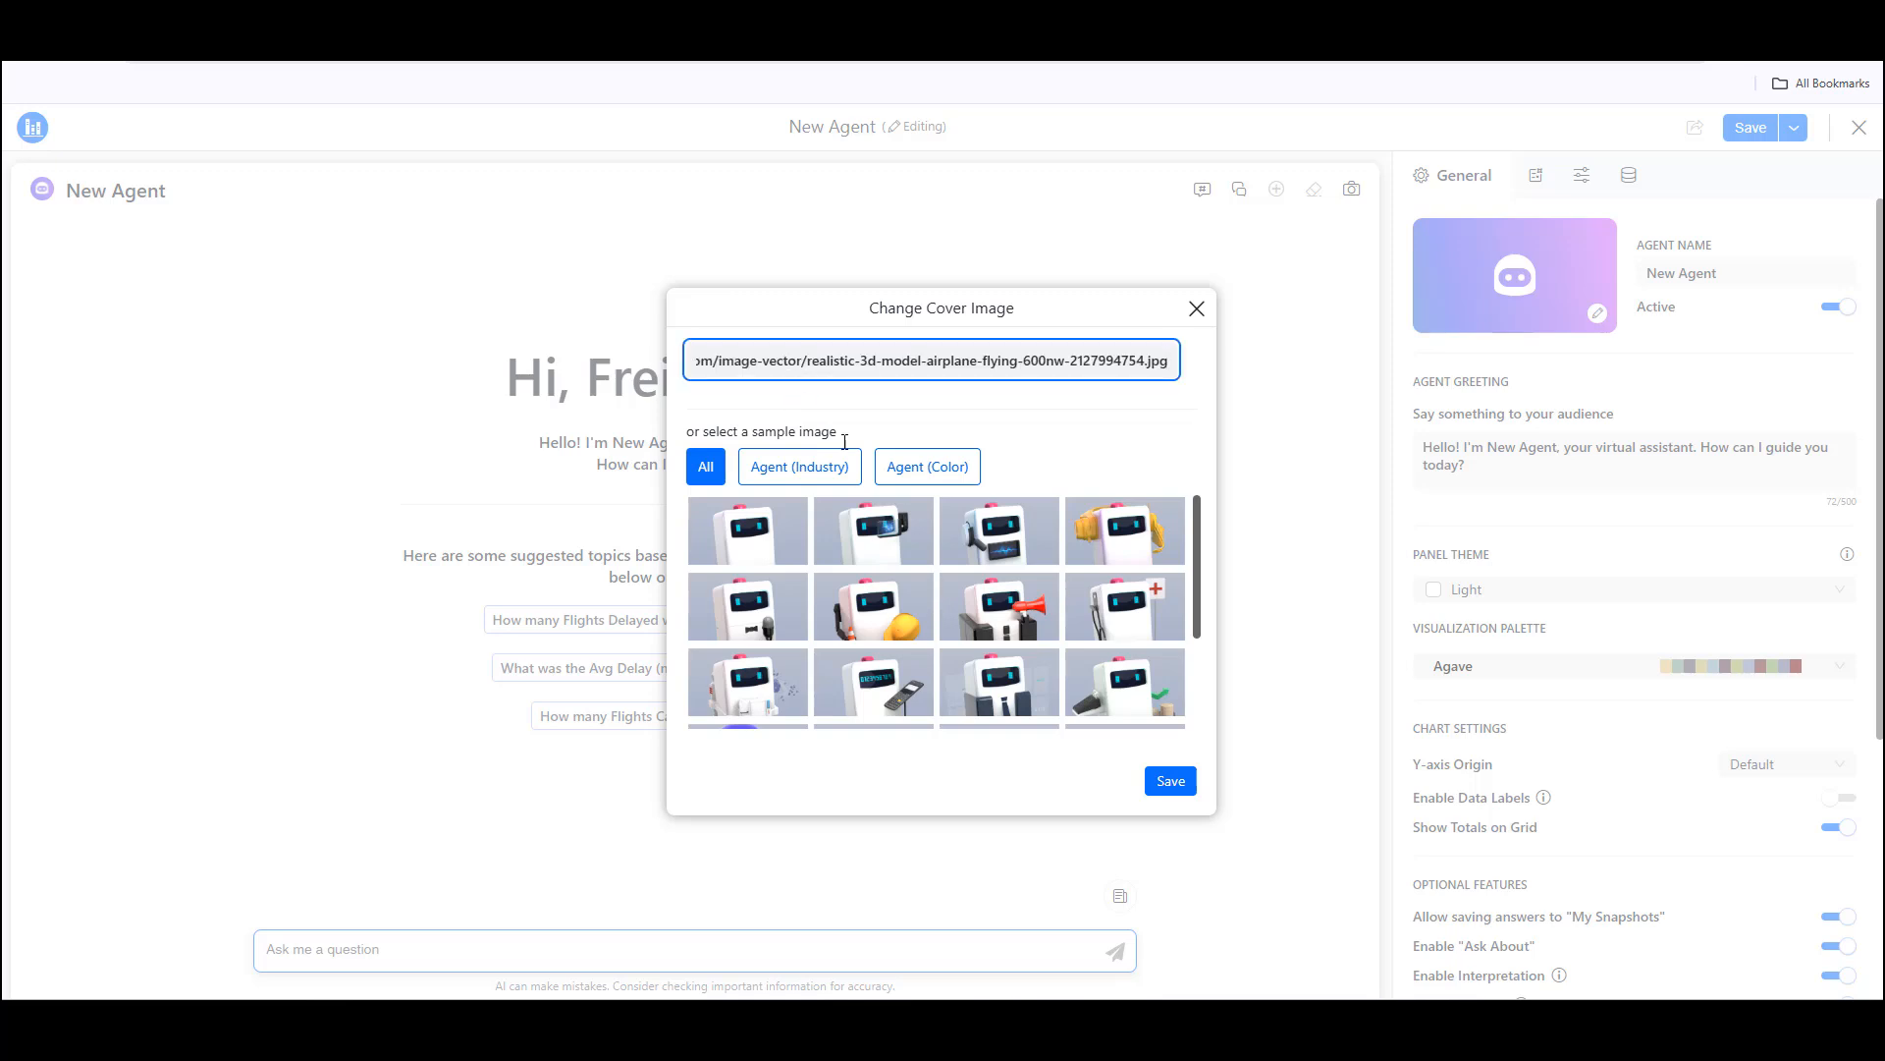
{"action": "left_click", "coordinate": [1170, 786]}
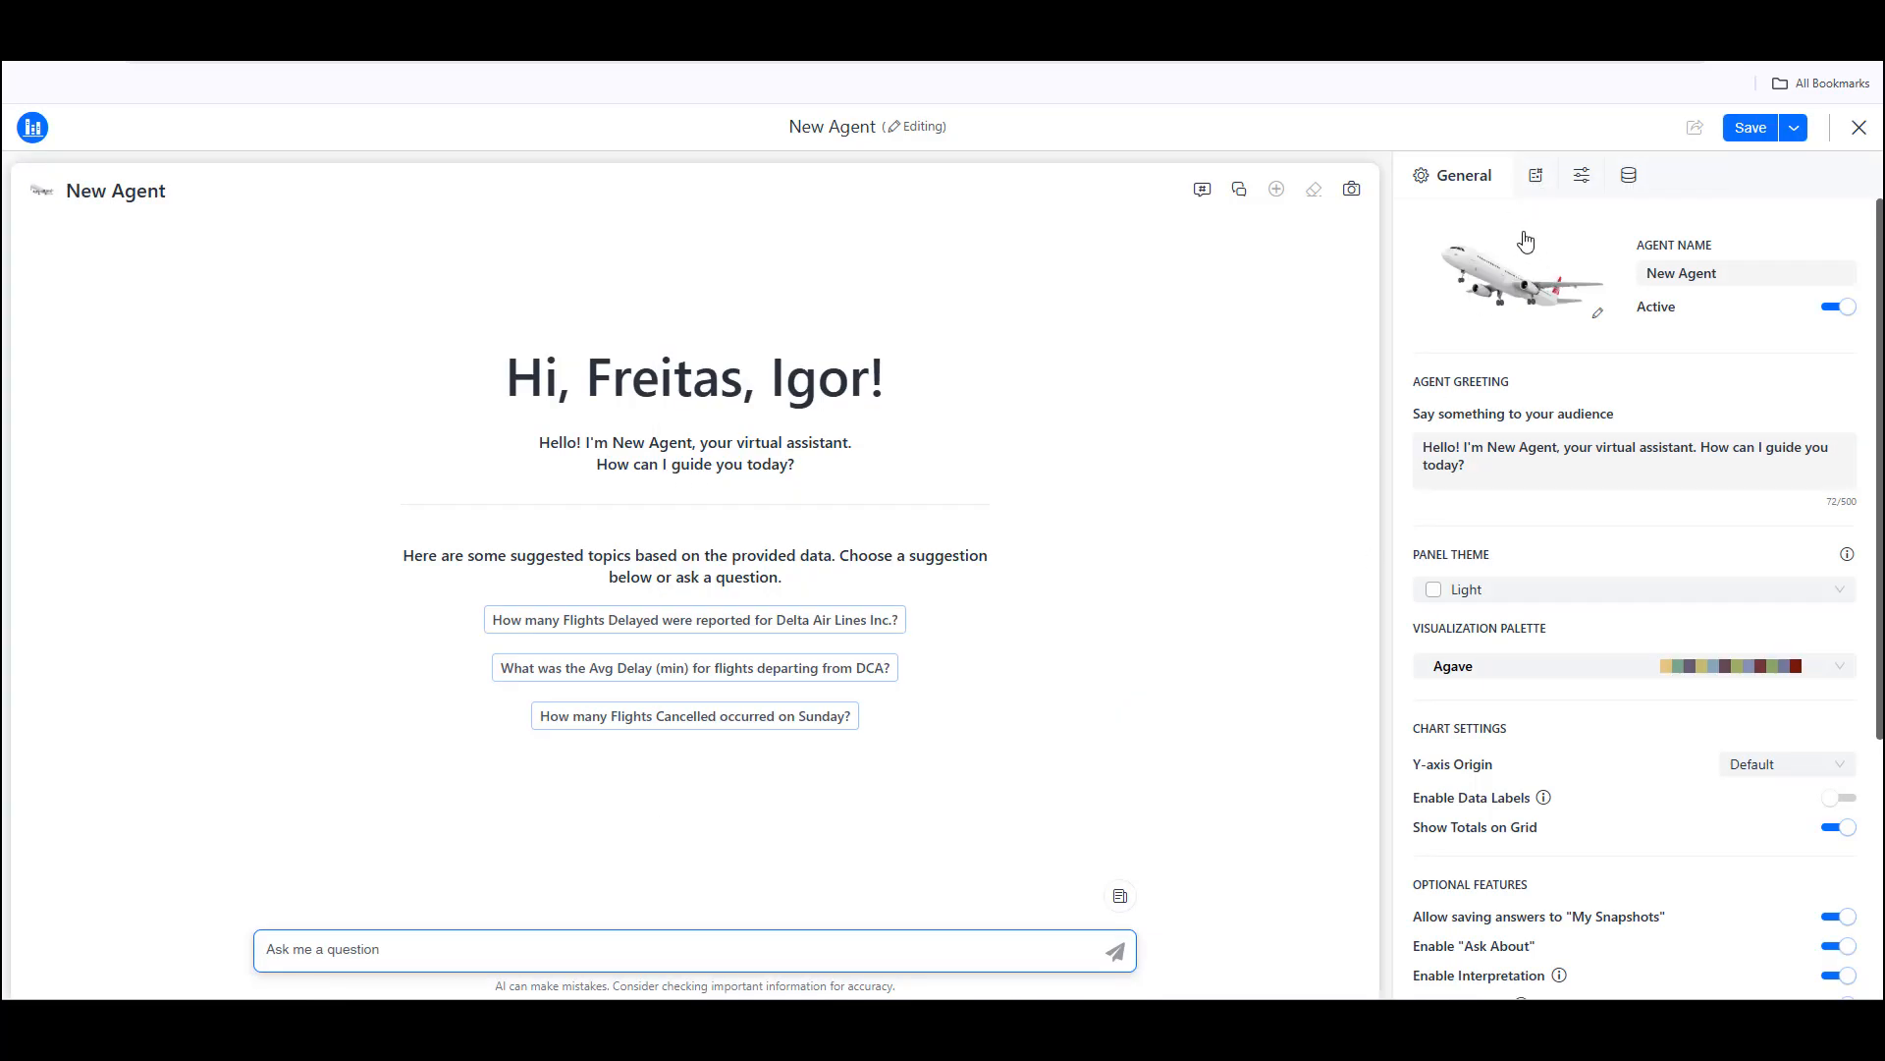
Step: Rename the agent as Airline Agent
{"action": "double_click", "coordinate": [1665, 272]}
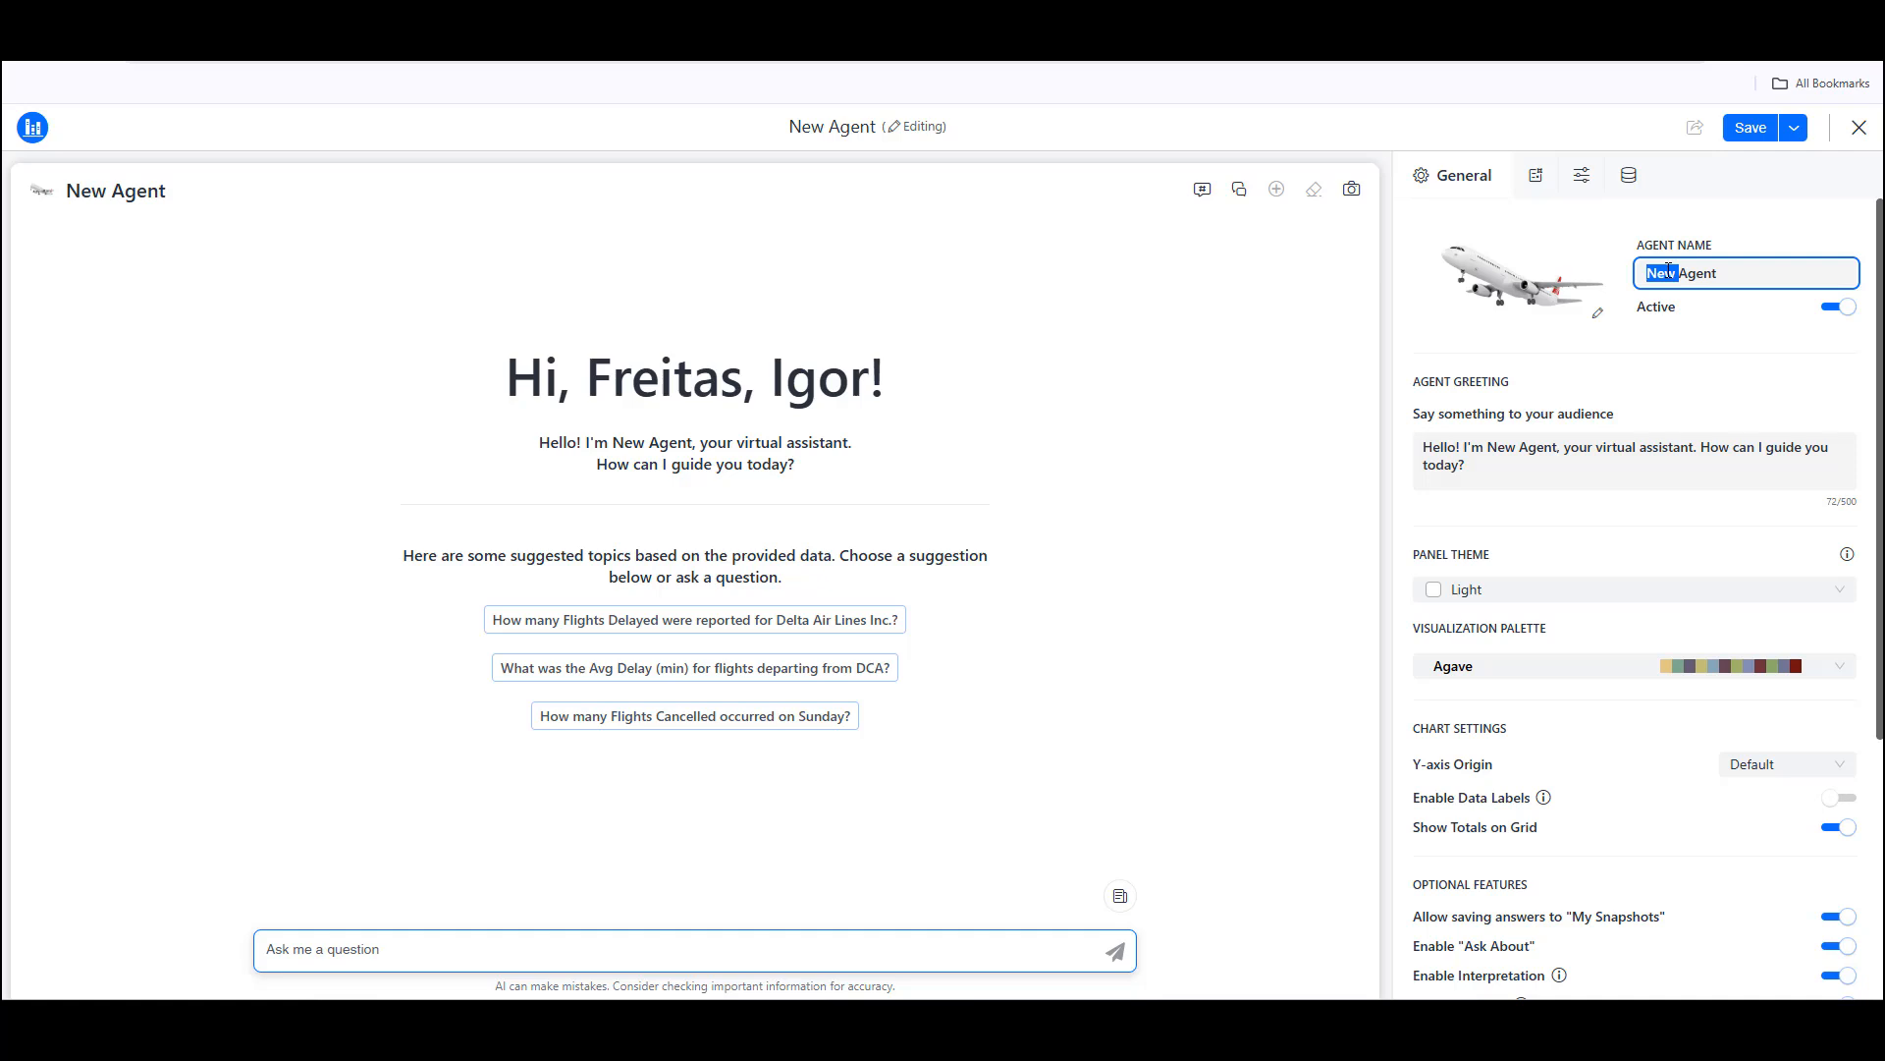
{"action": "key", "text": "BackSpace"}
{"action": "type", "text": "Air"}
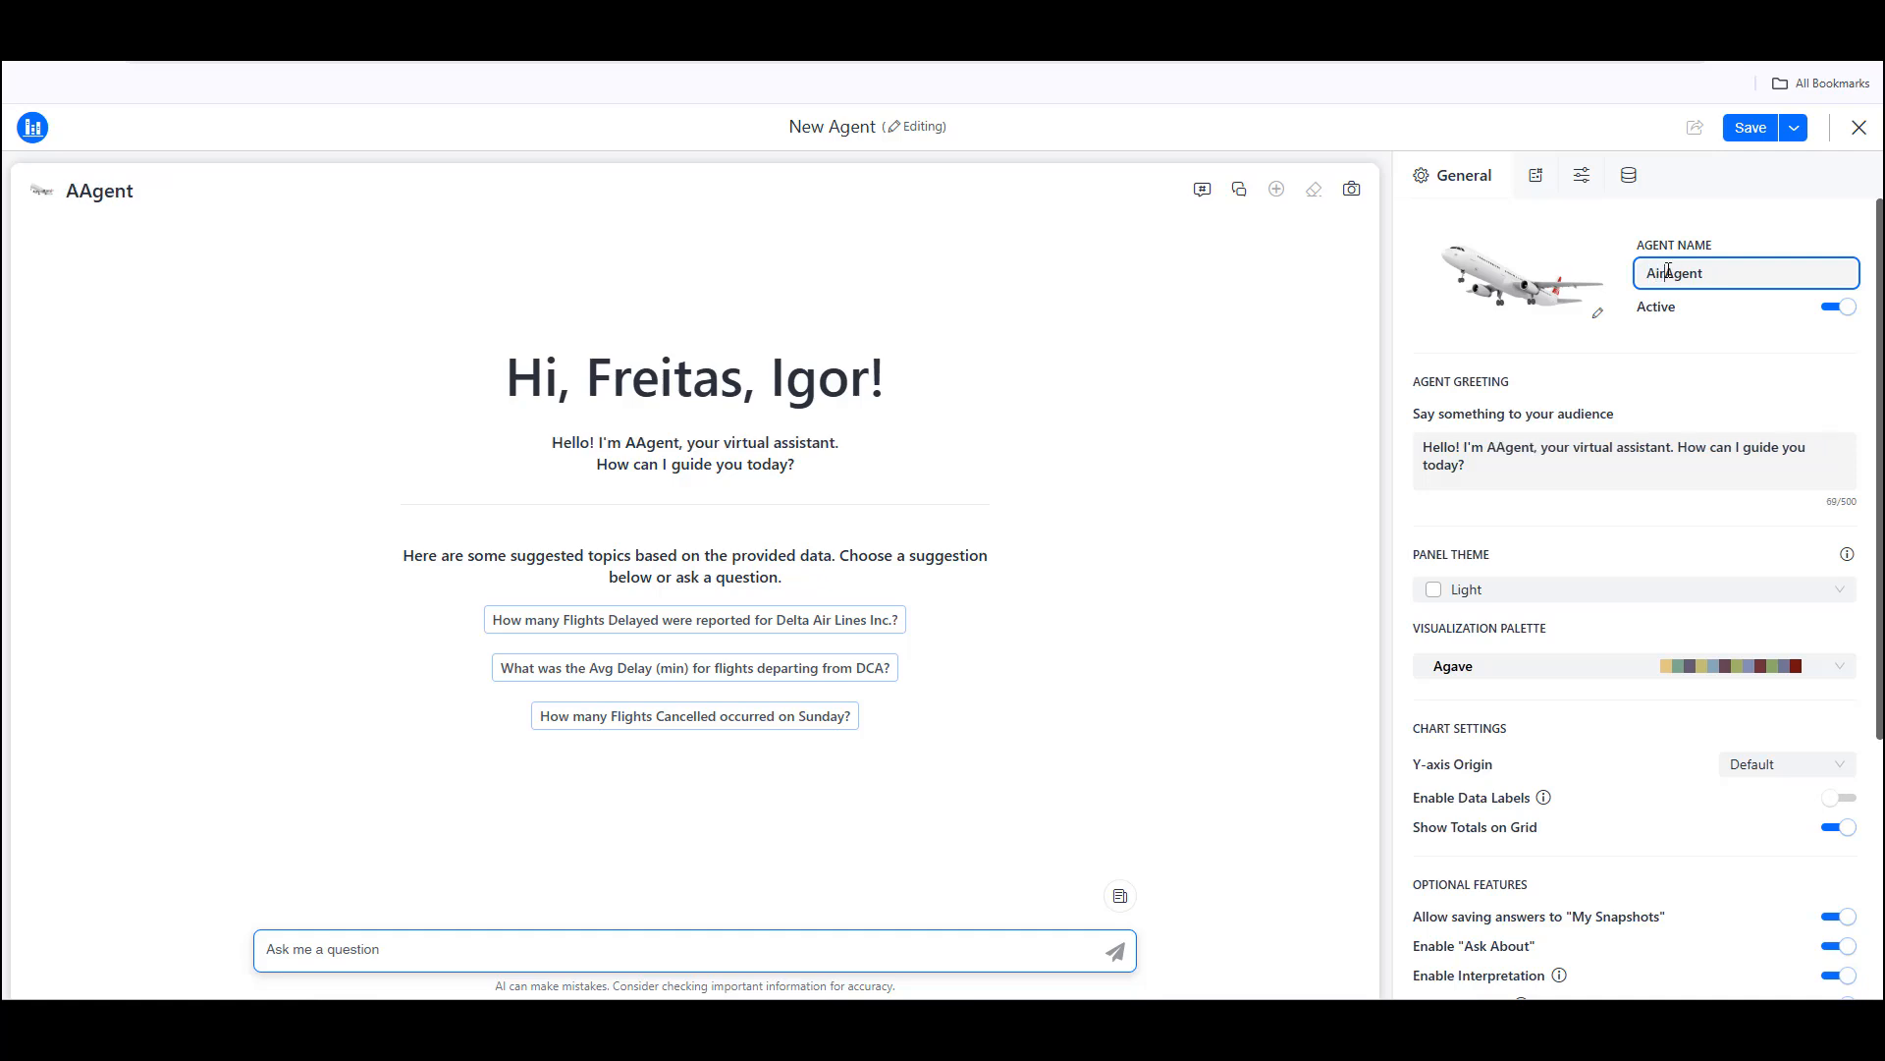
{"action": "type", "text": "line"}
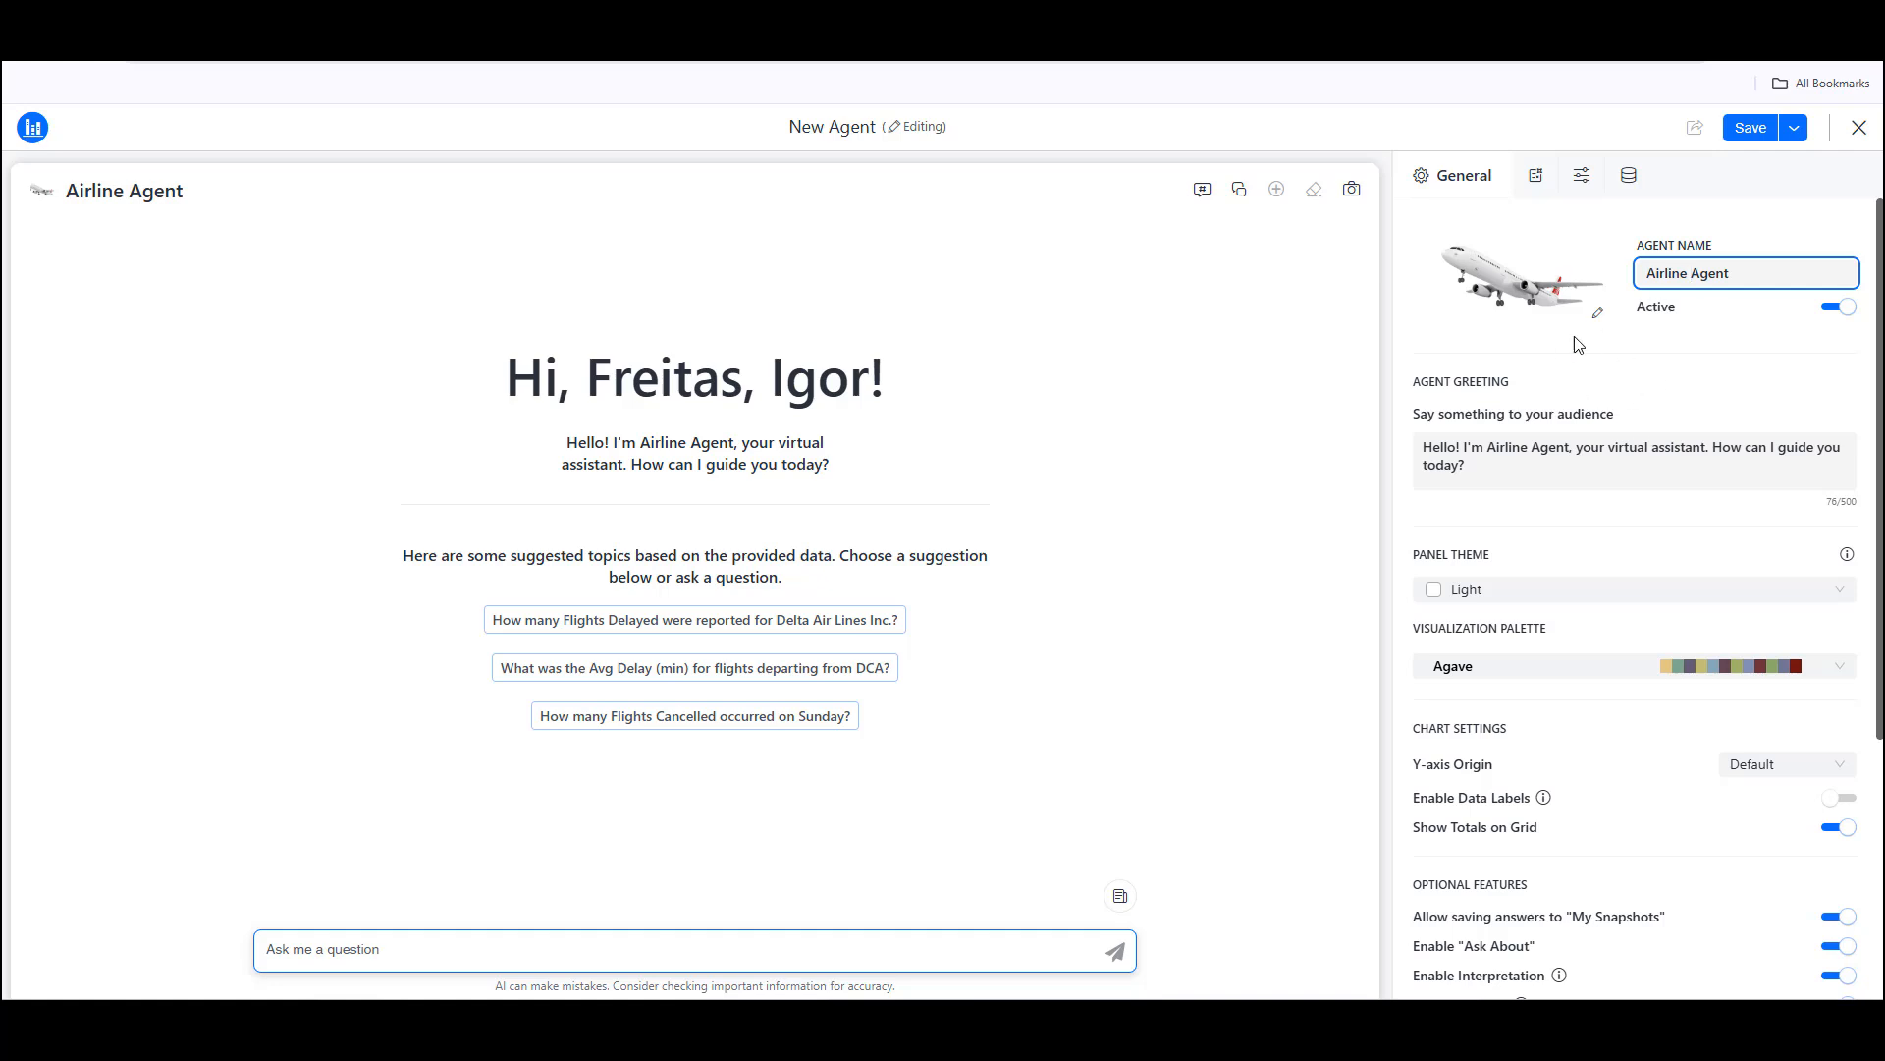
Step: Change the opening of the agent greeting to "Hello, Captain!"
{"action": "left_click", "coordinate": [1458, 449]}
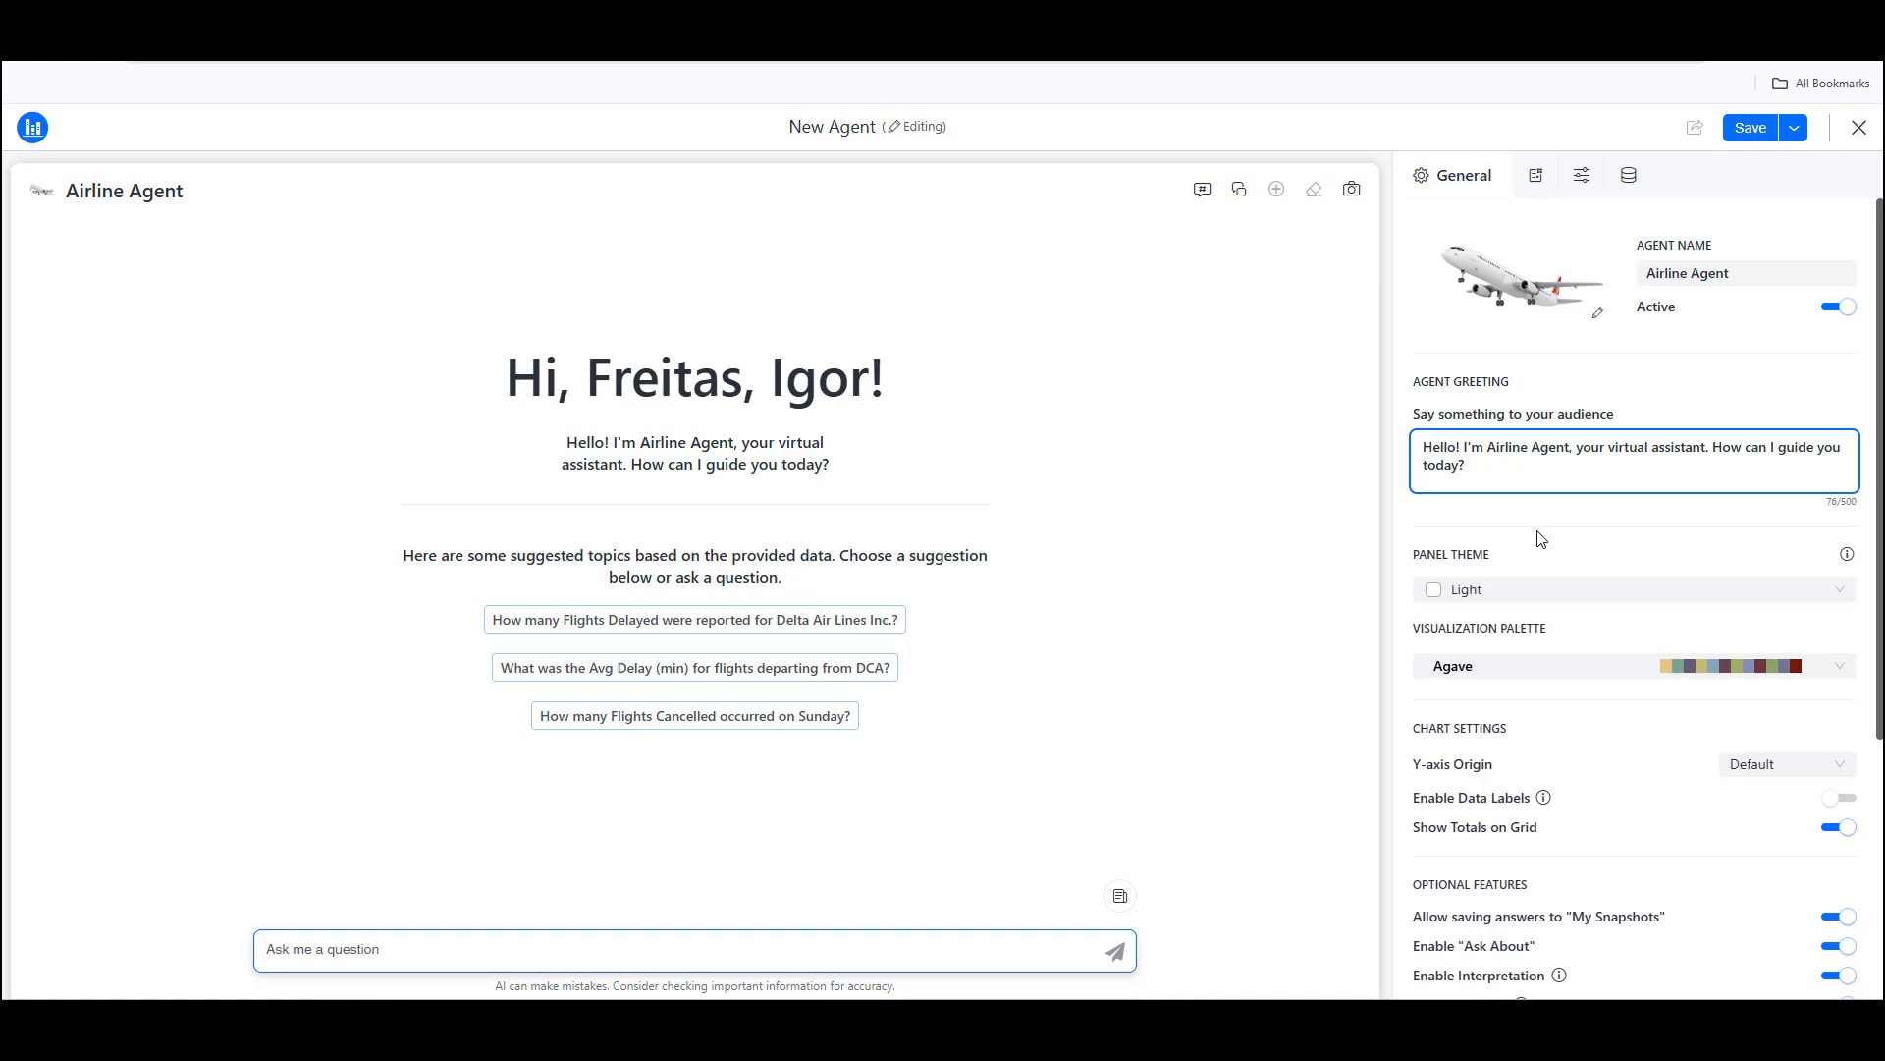
{"action": "type", "text": ", "}
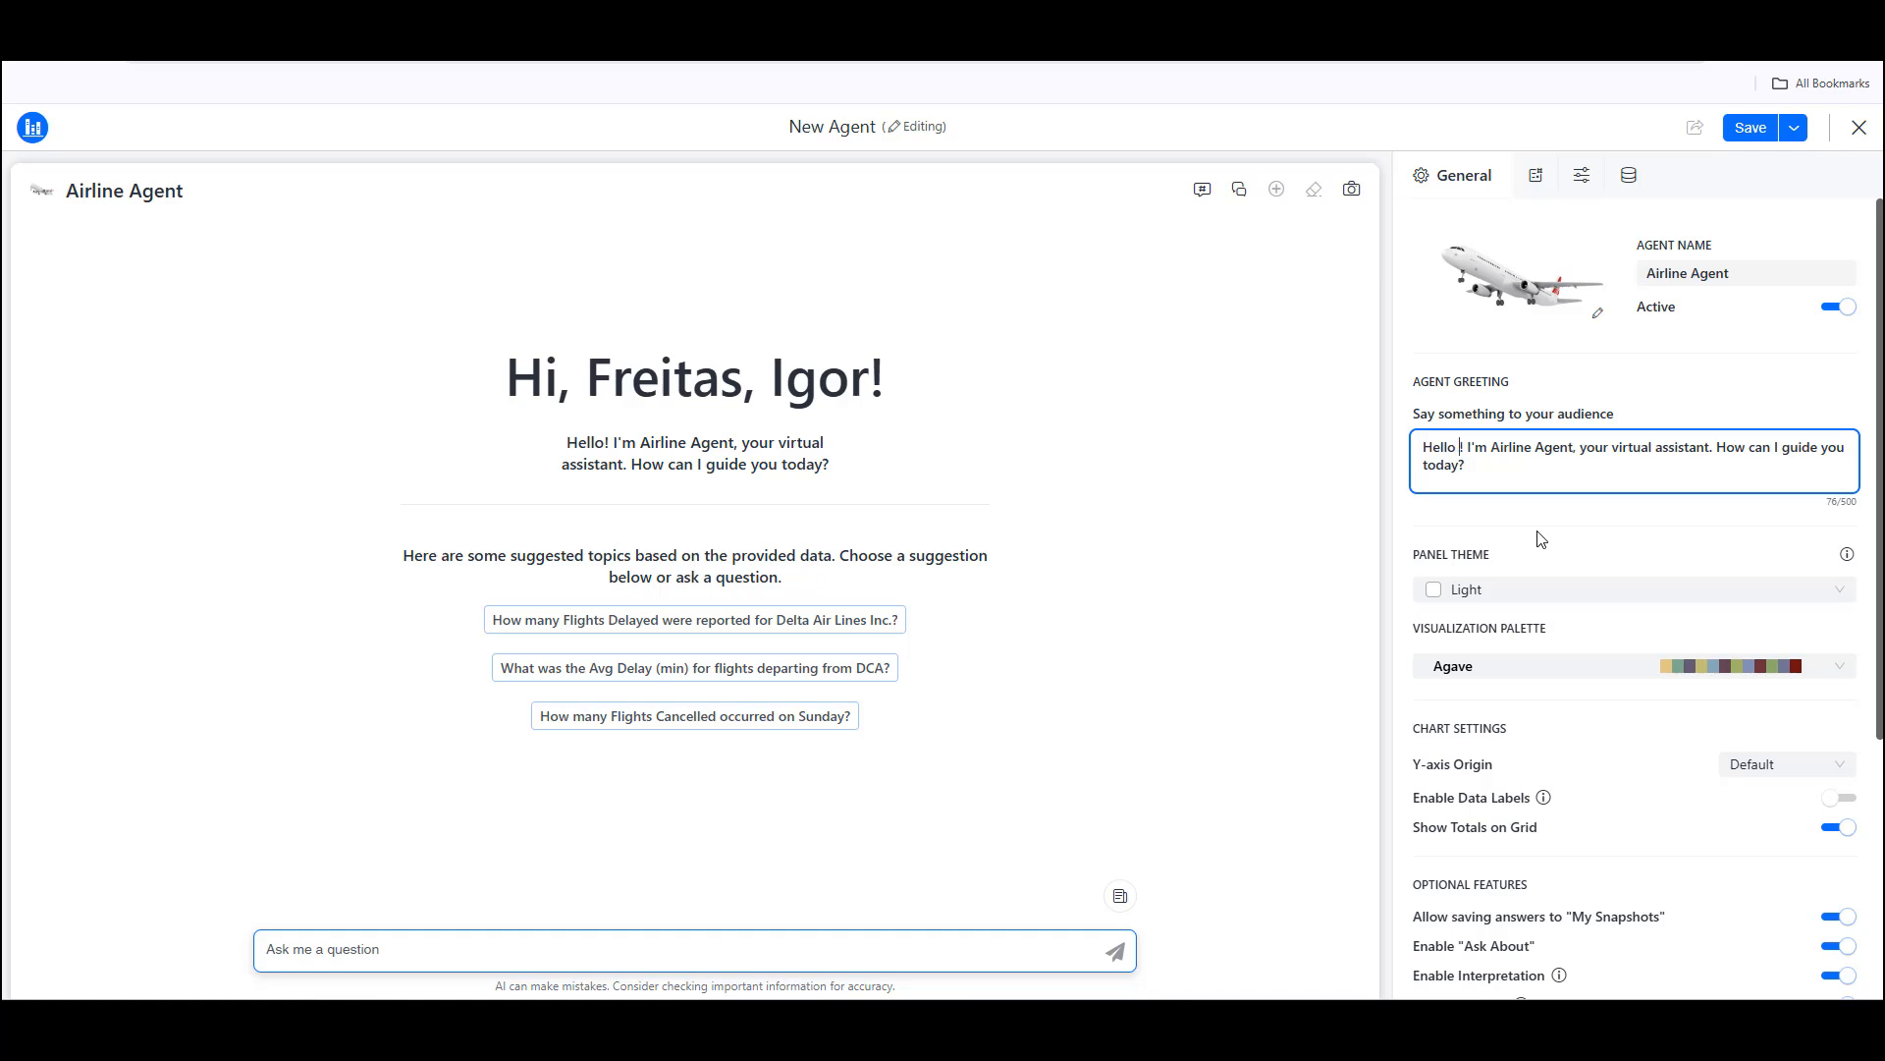
{"action": "type", "text": "Captain"}
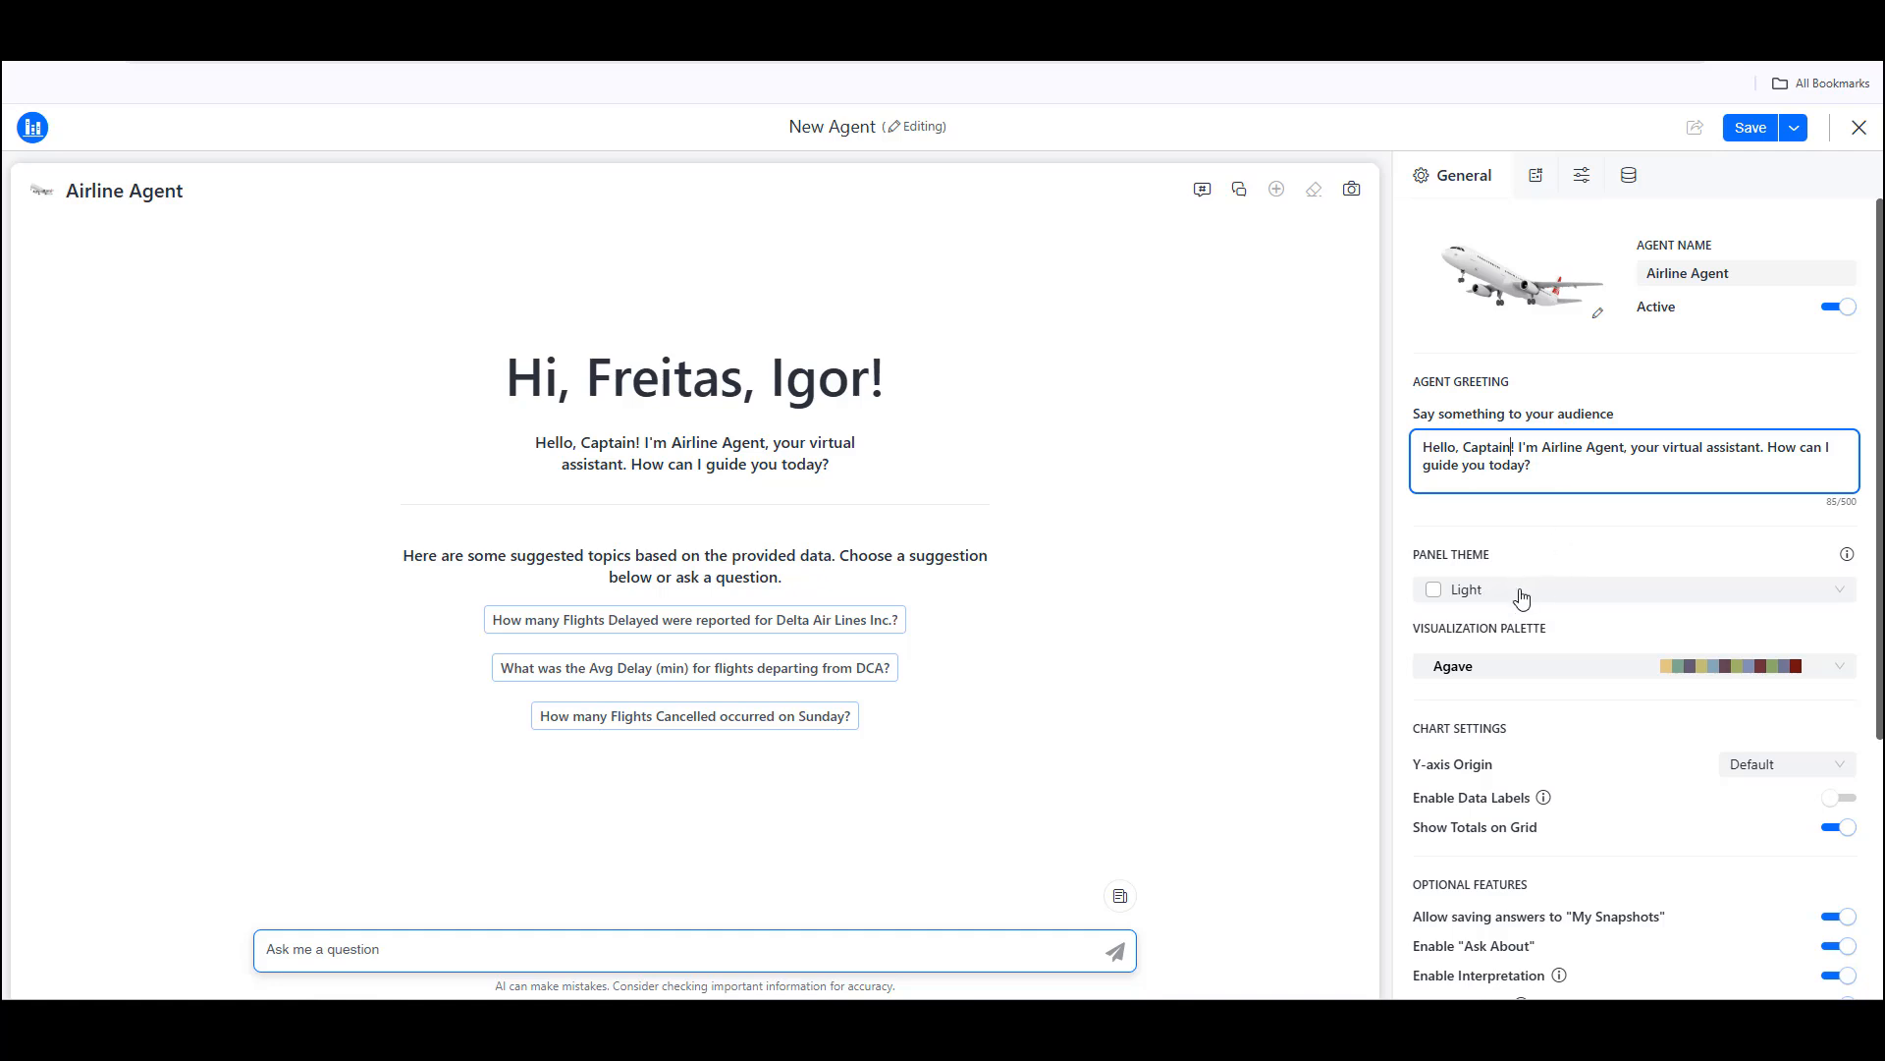
Step: Set the agent's visualization palette to Classic 1
{"action": "left_click", "coordinate": [1510, 670]}
{"action": "scroll", "coordinate": [1576, 874], "scroll_direction": "down", "scroll_amount": 1}
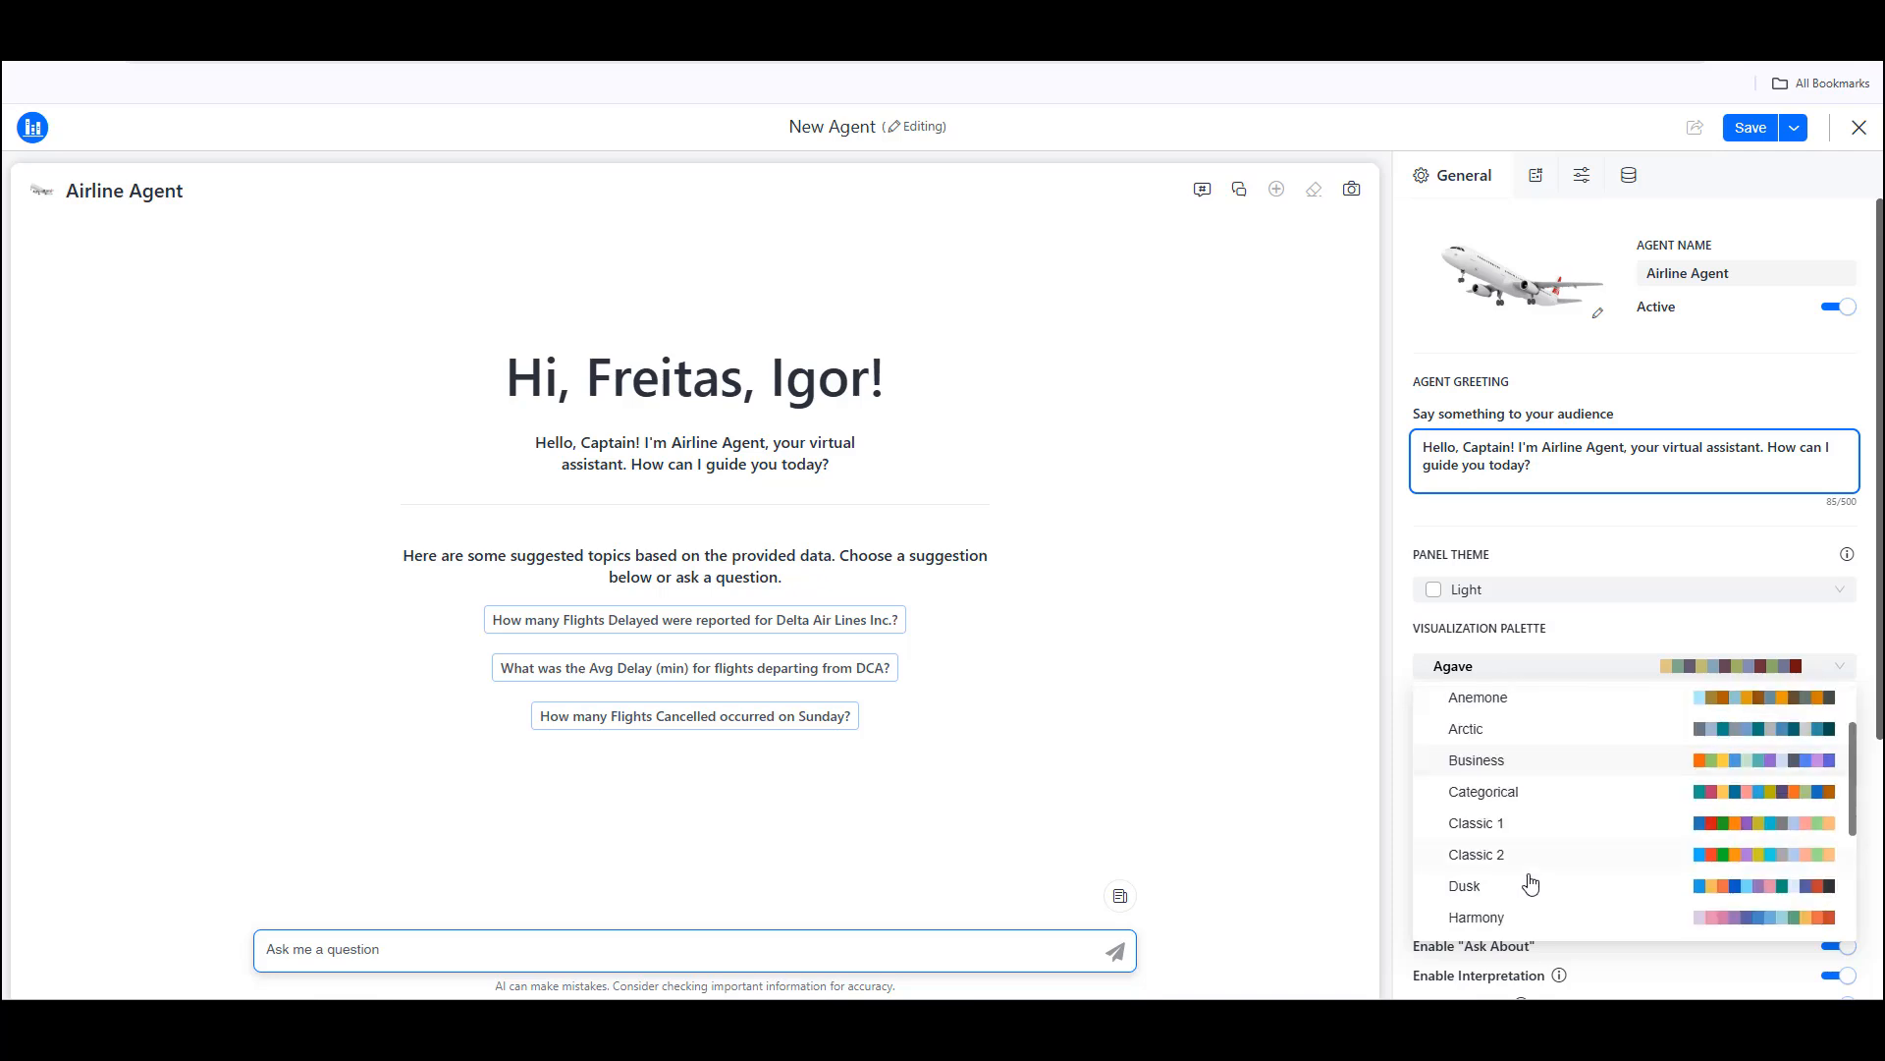
{"action": "left_click", "coordinate": [1493, 825]}
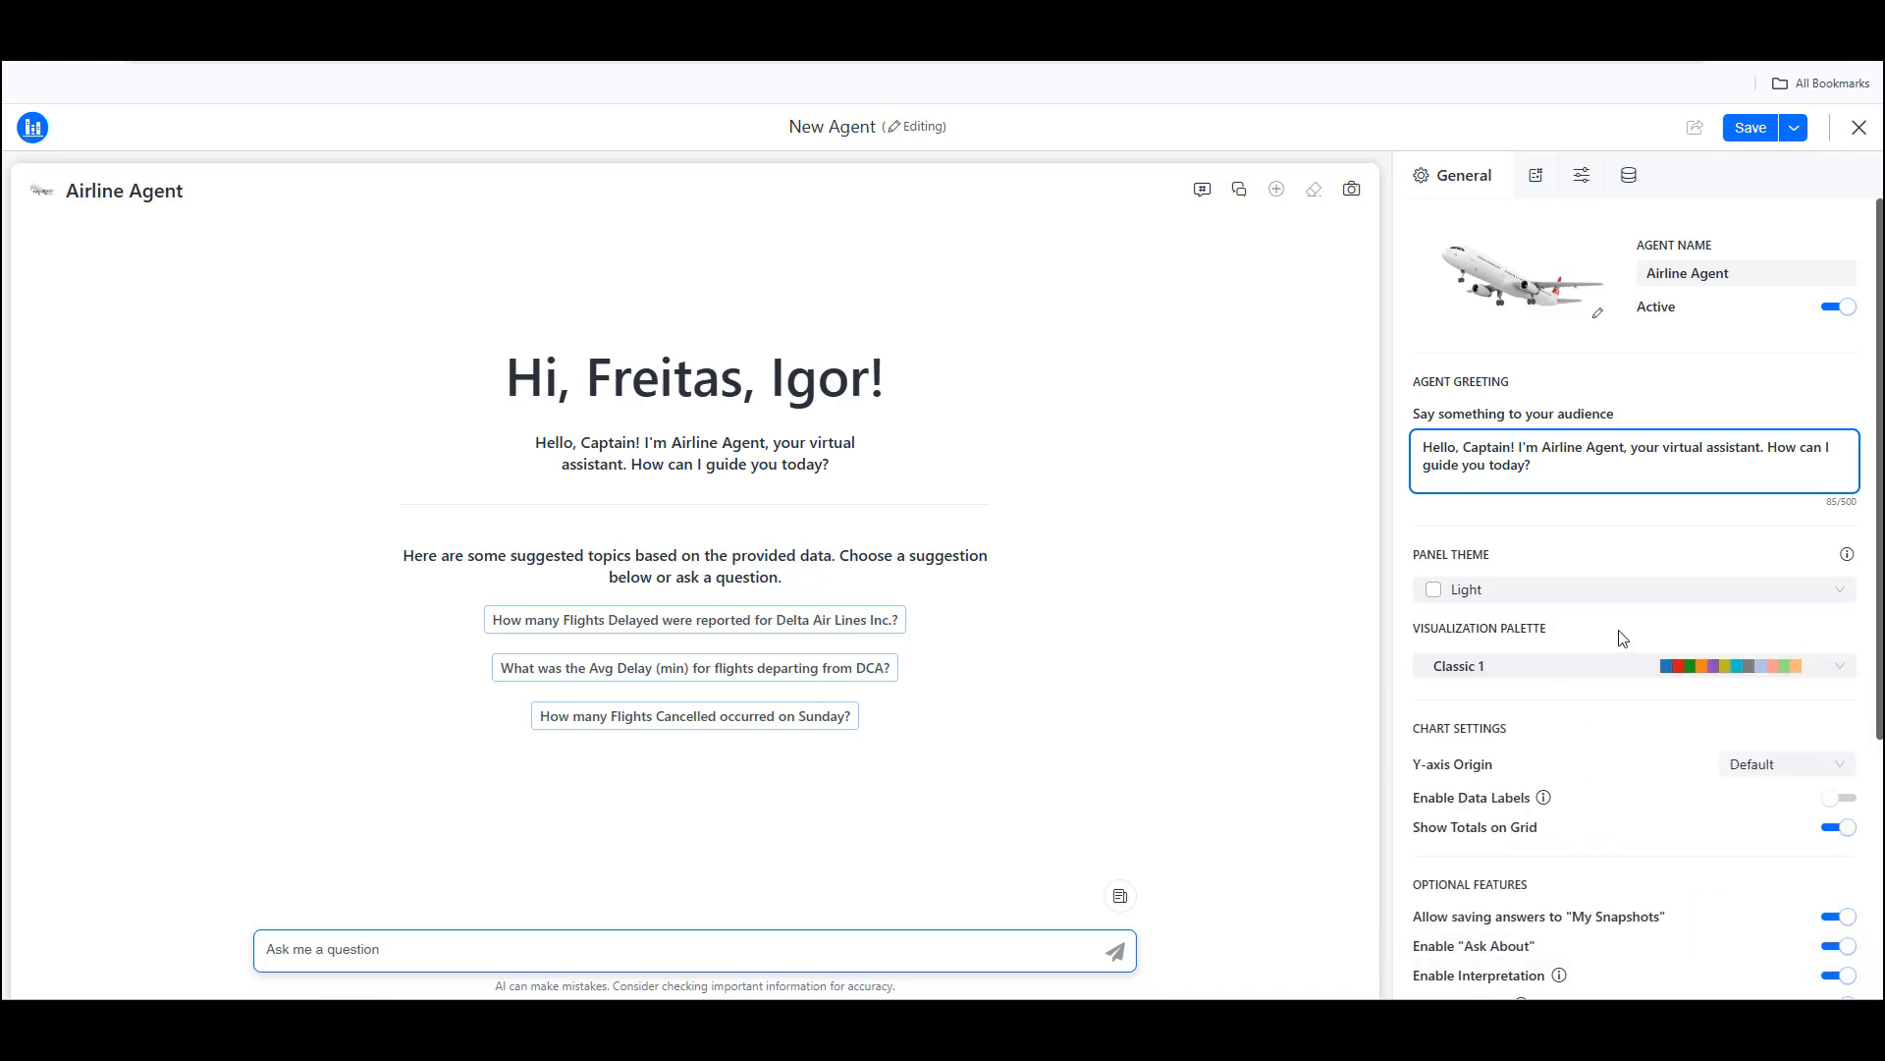
Step: Review the agent's chart, optional-feature and question input settings, its prompts and advanced settings, and the column descriptions of the airline dataset
{"action": "scroll", "coordinate": [1596, 766], "scroll_direction": "down", "scroll_amount": 1}
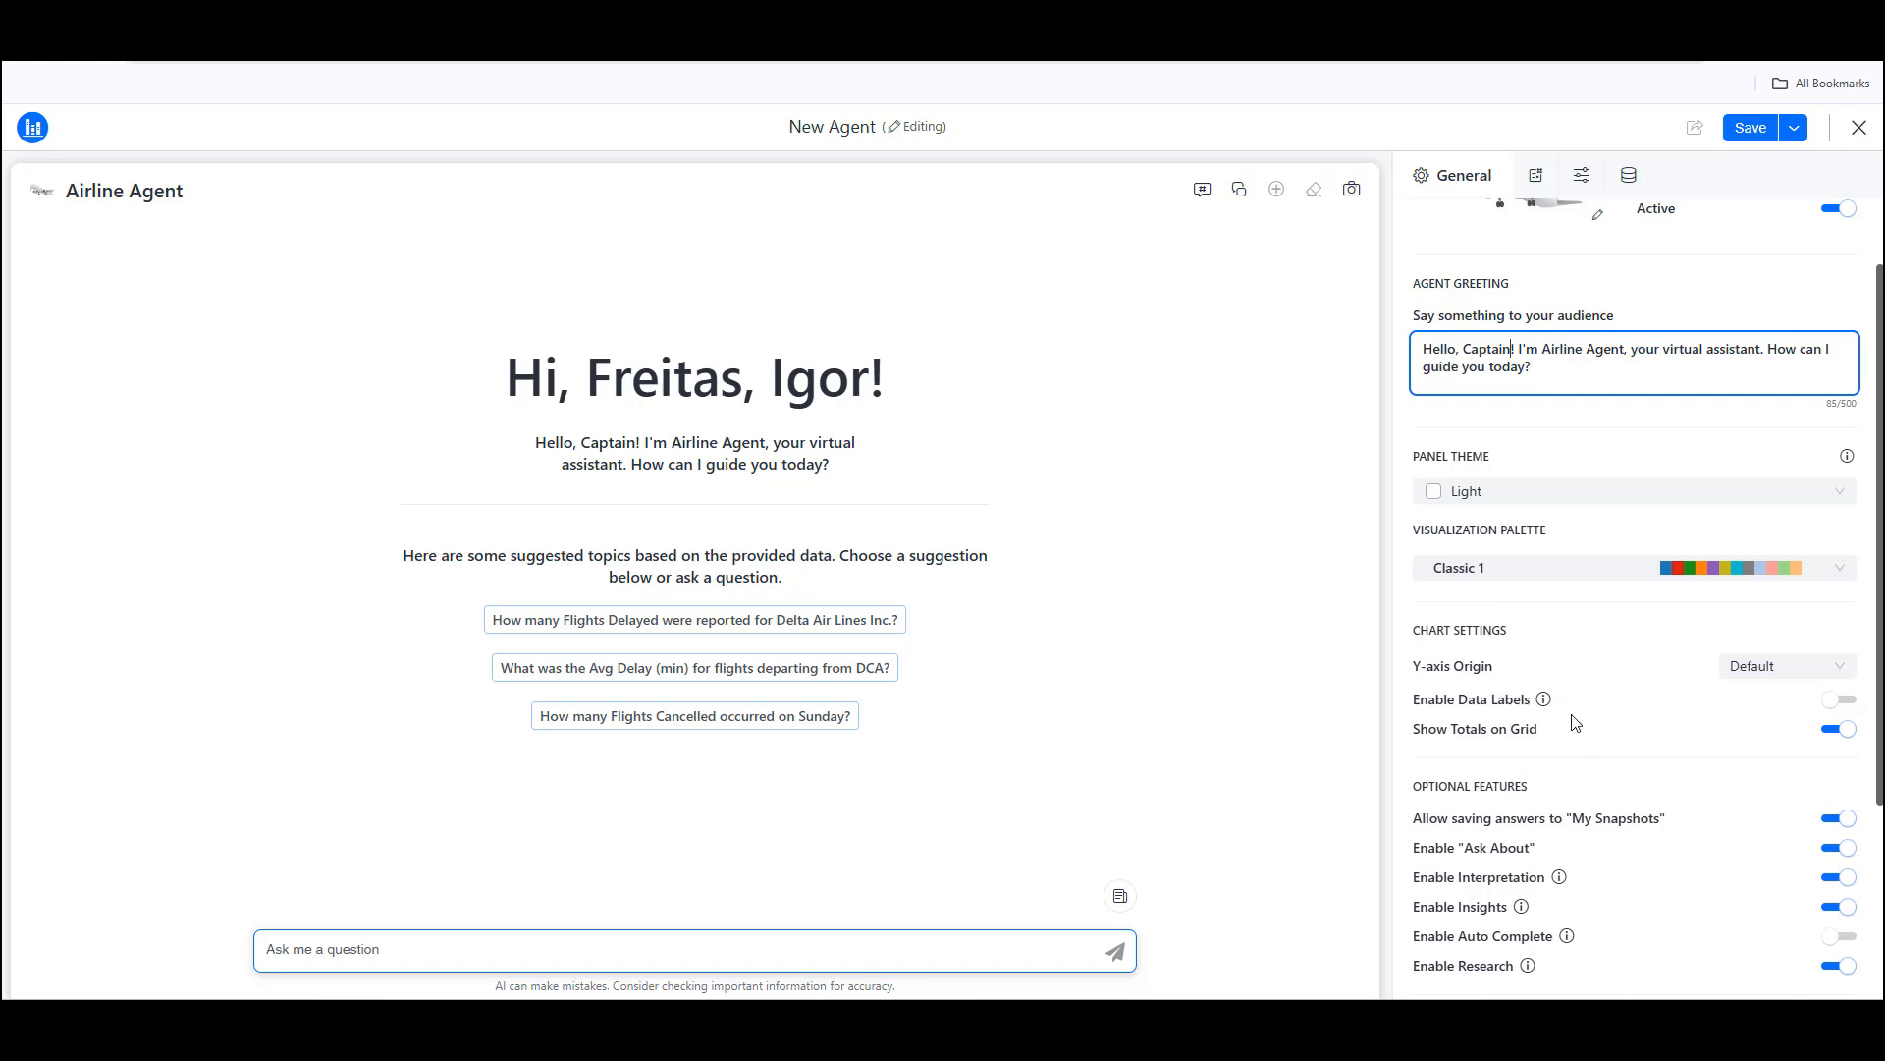
{"action": "scroll", "coordinate": [1572, 715], "scroll_direction": "down", "scroll_amount": 1}
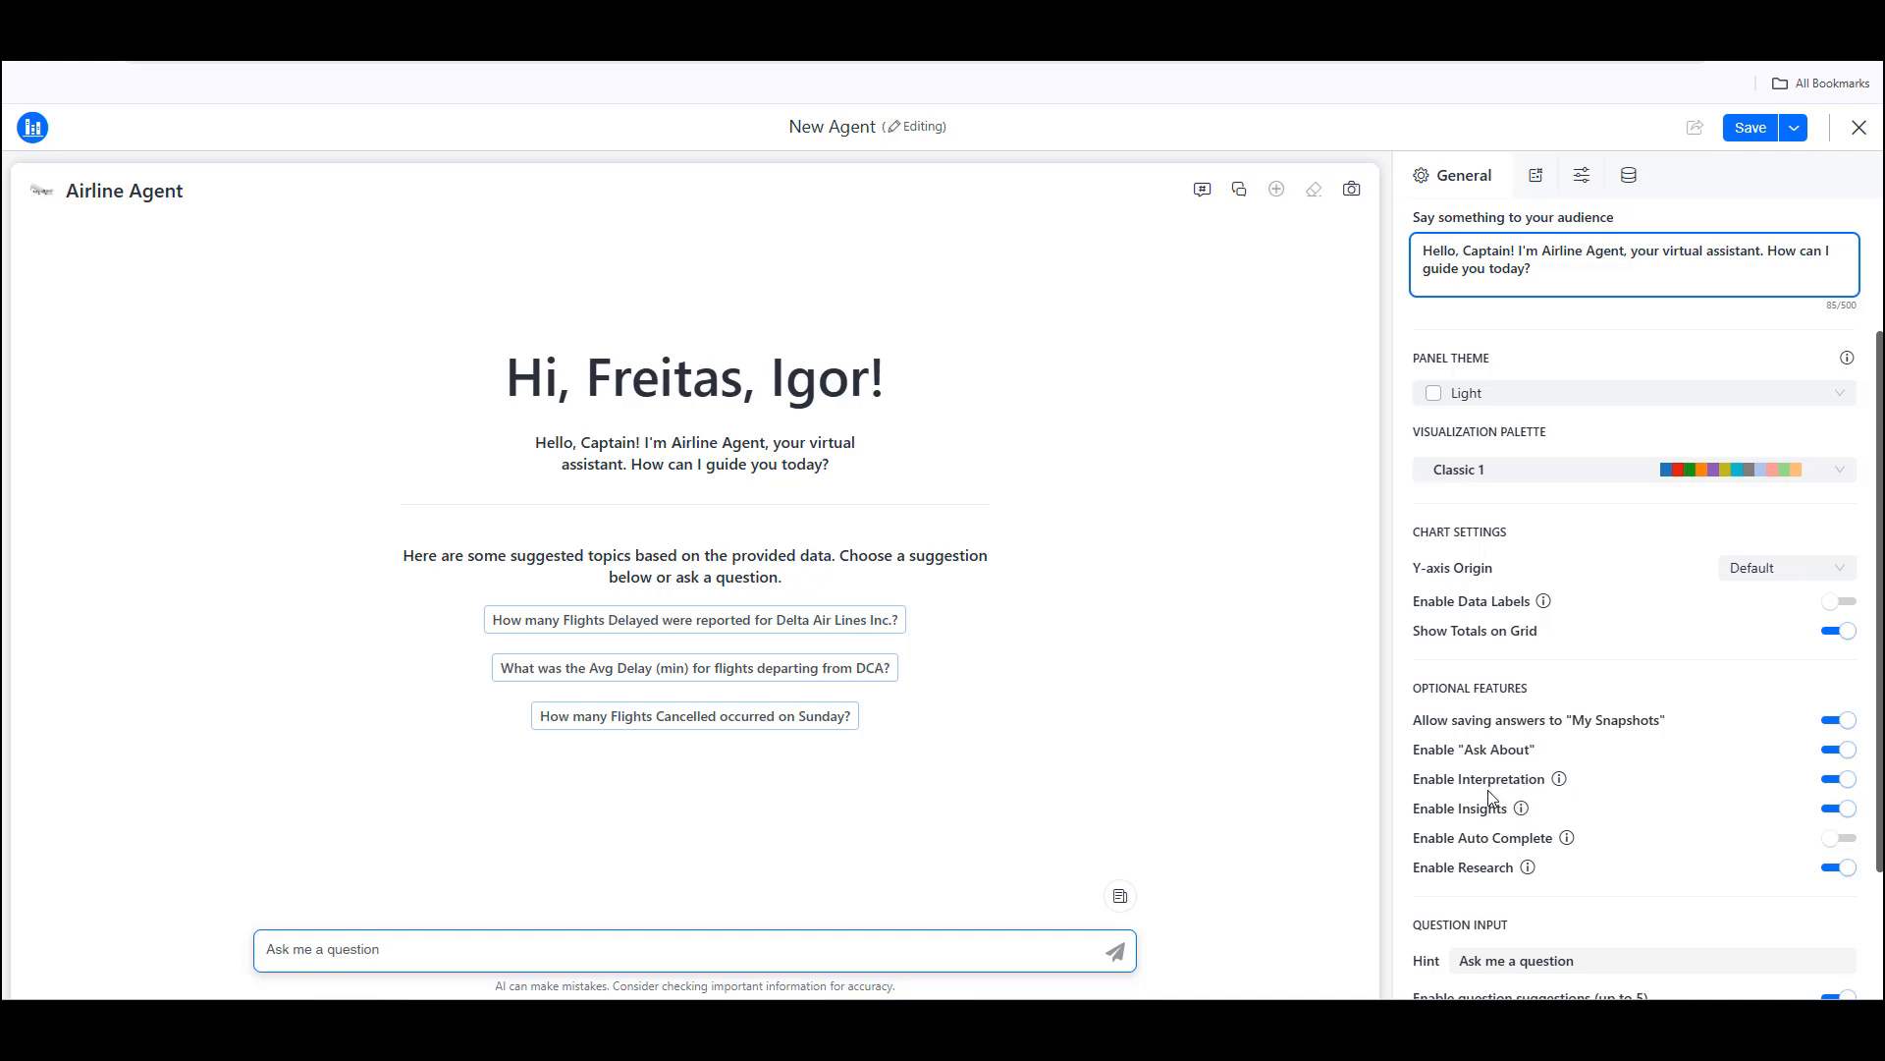
{"action": "scroll", "coordinate": [1524, 843], "scroll_direction": "down", "scroll_amount": 2}
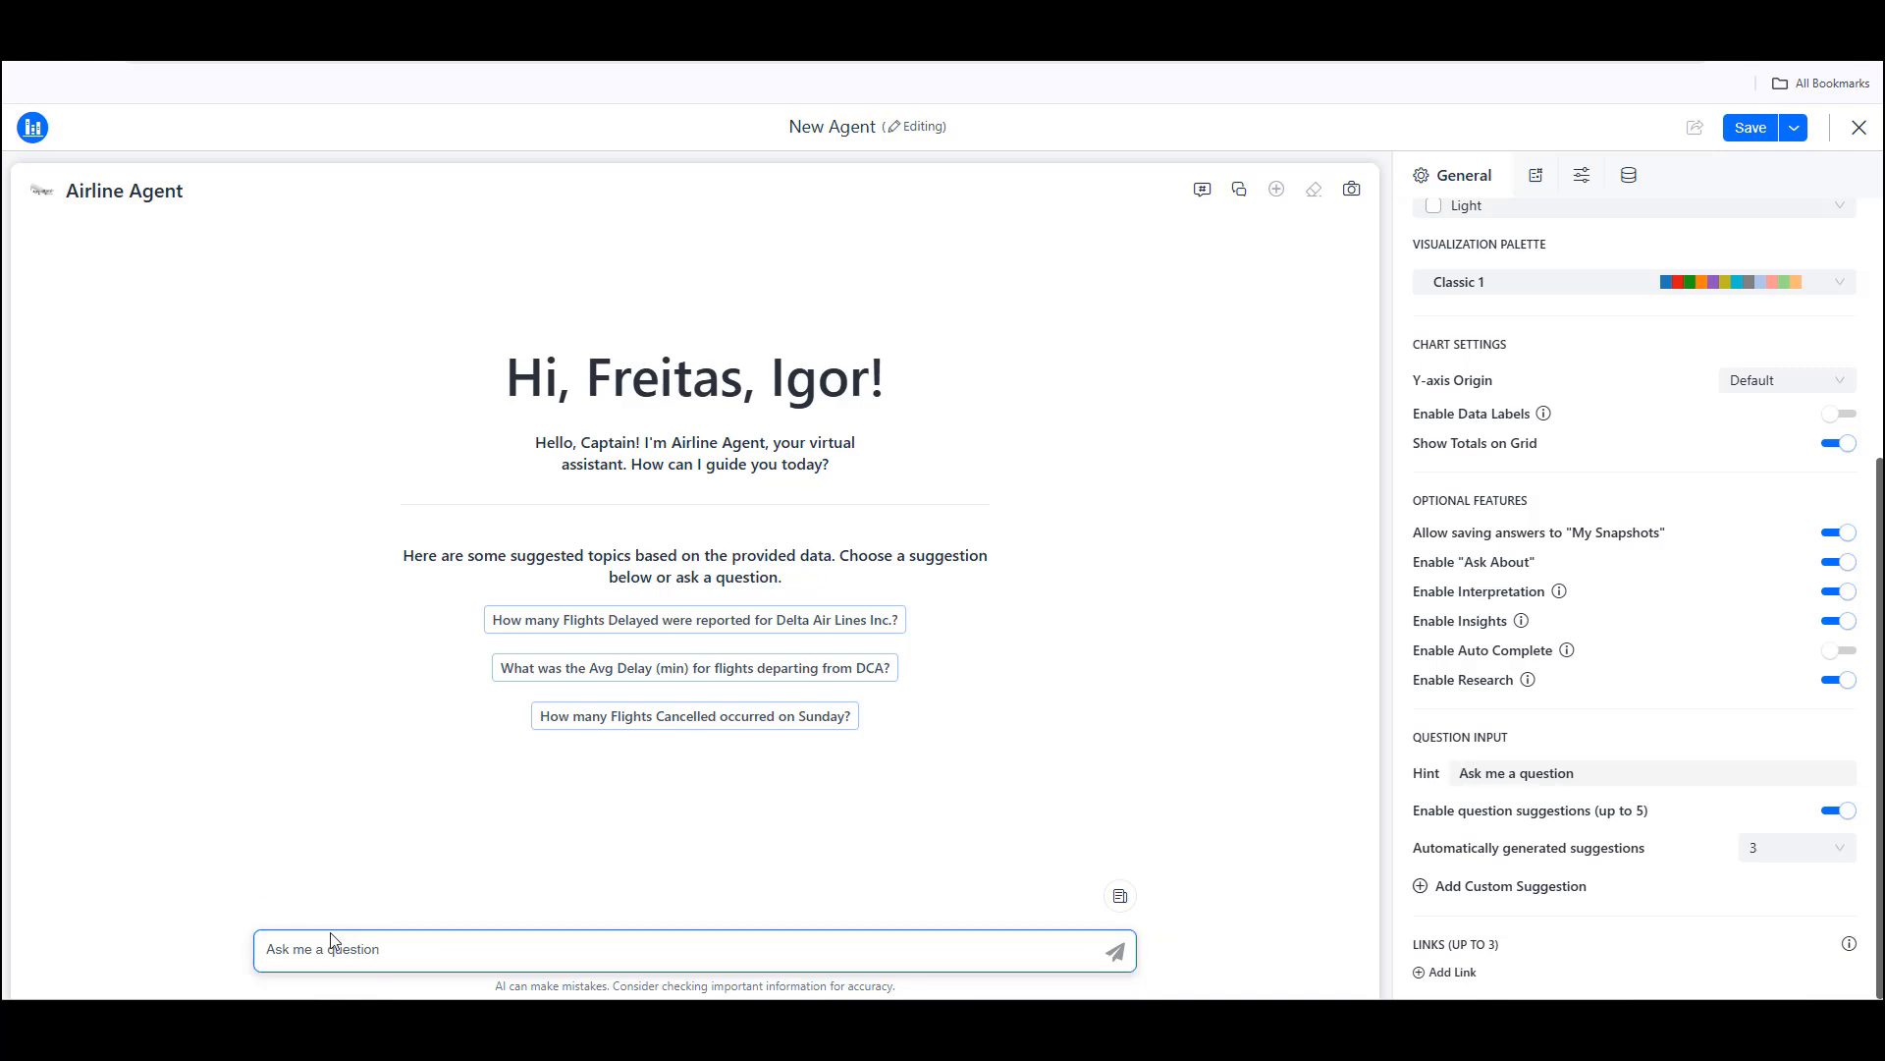
{"action": "left_click", "coordinate": [1537, 178]}
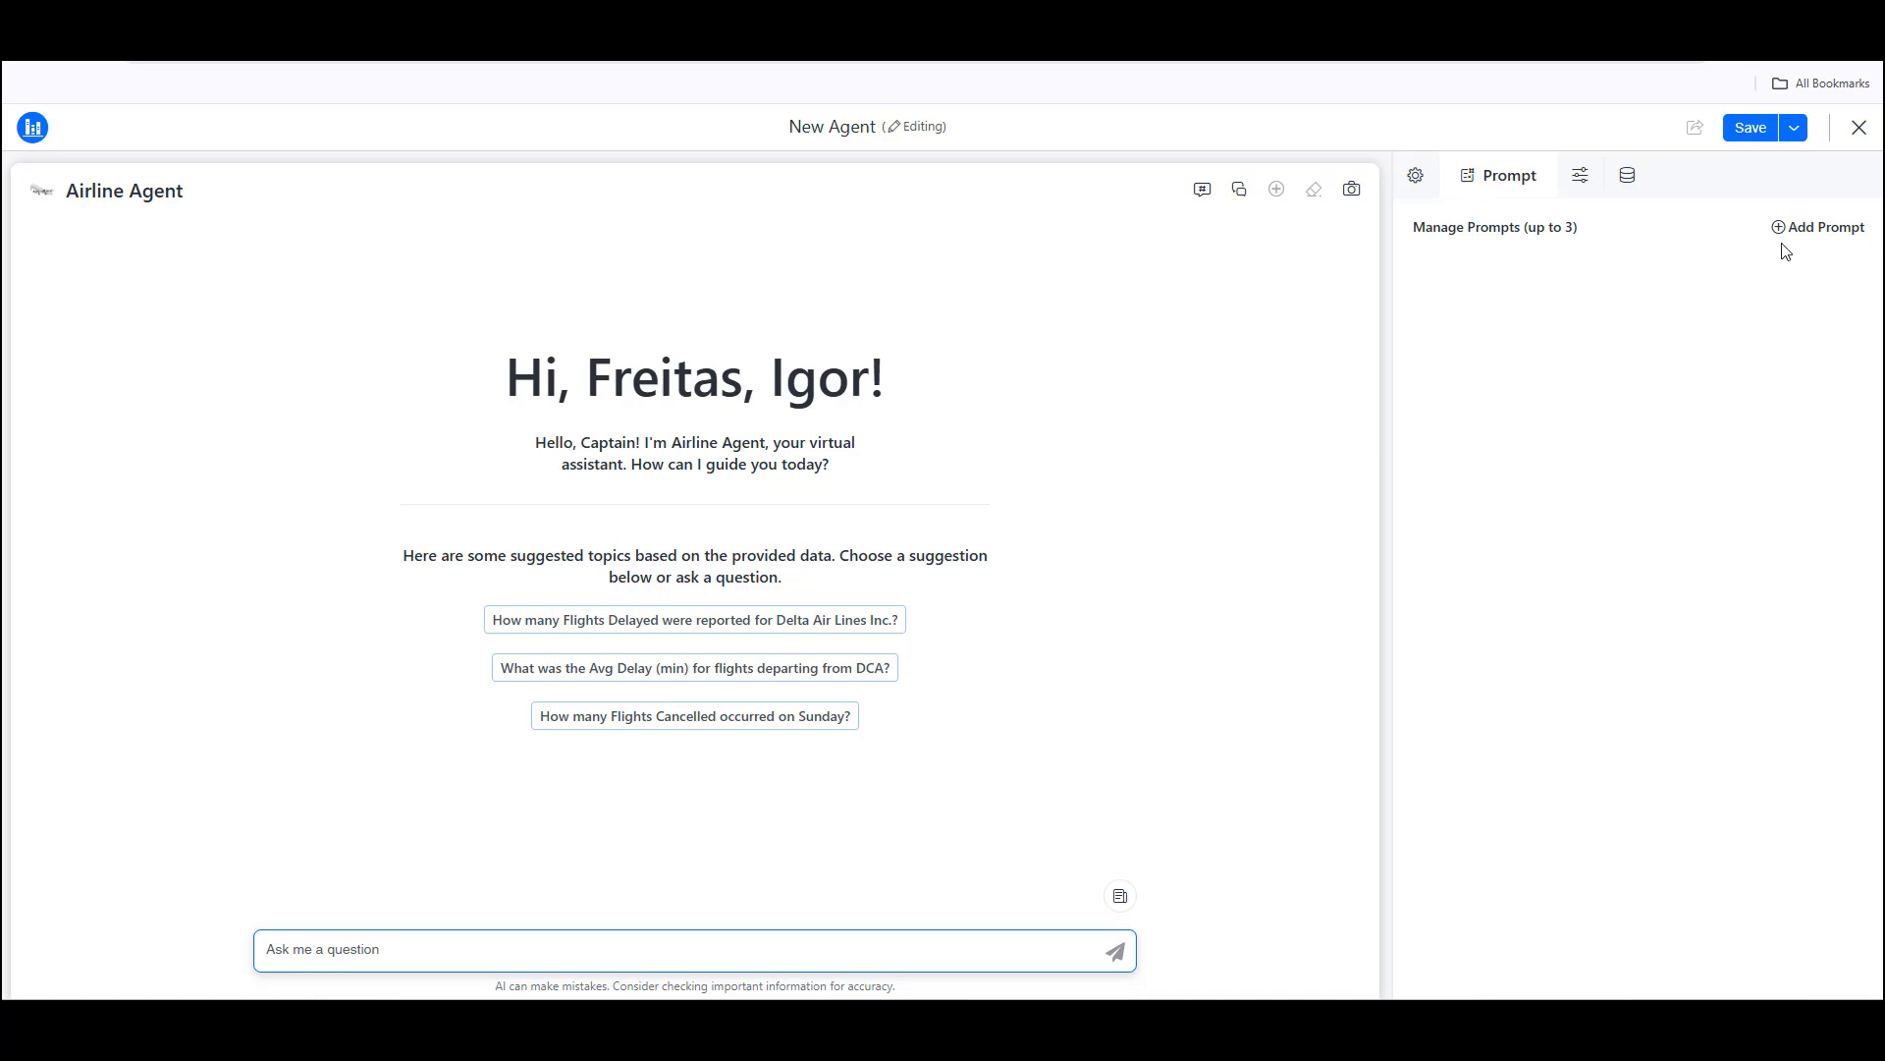
{"action": "left_click", "coordinate": [1580, 176]}
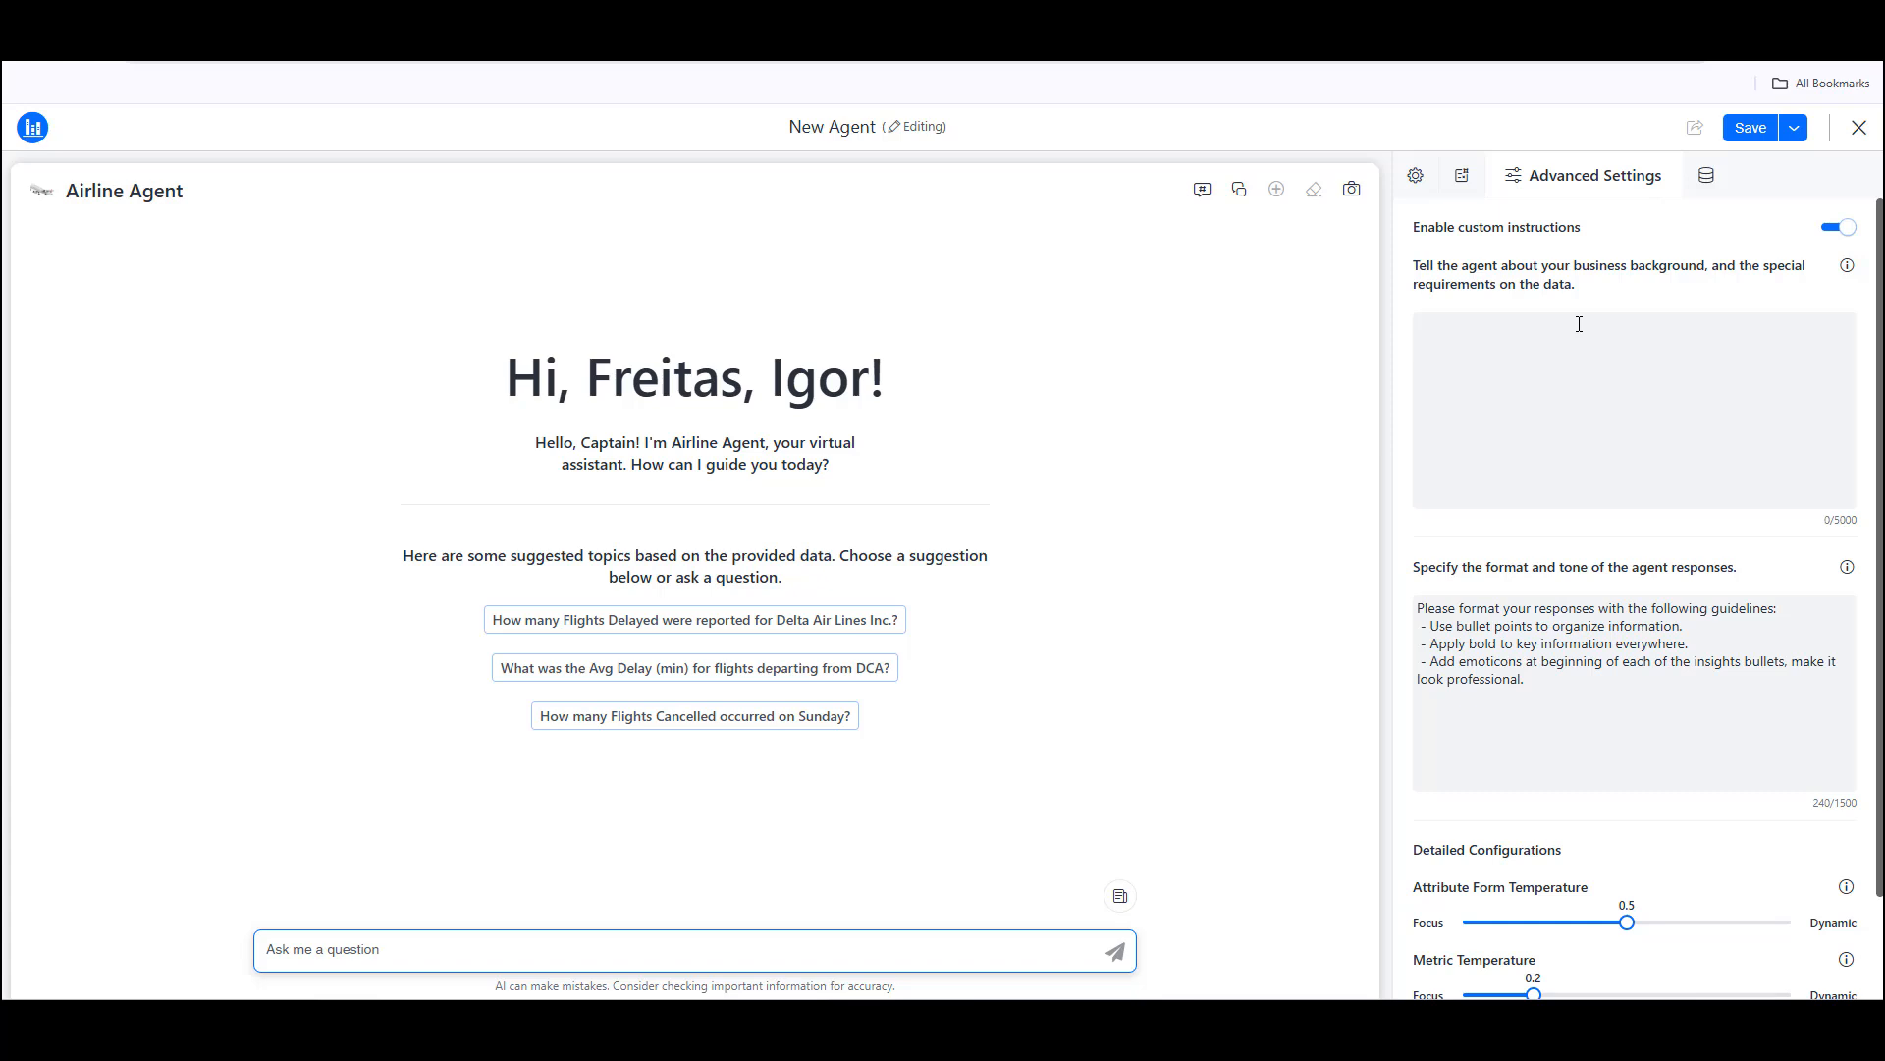
{"action": "left_click", "coordinate": [1704, 188]}
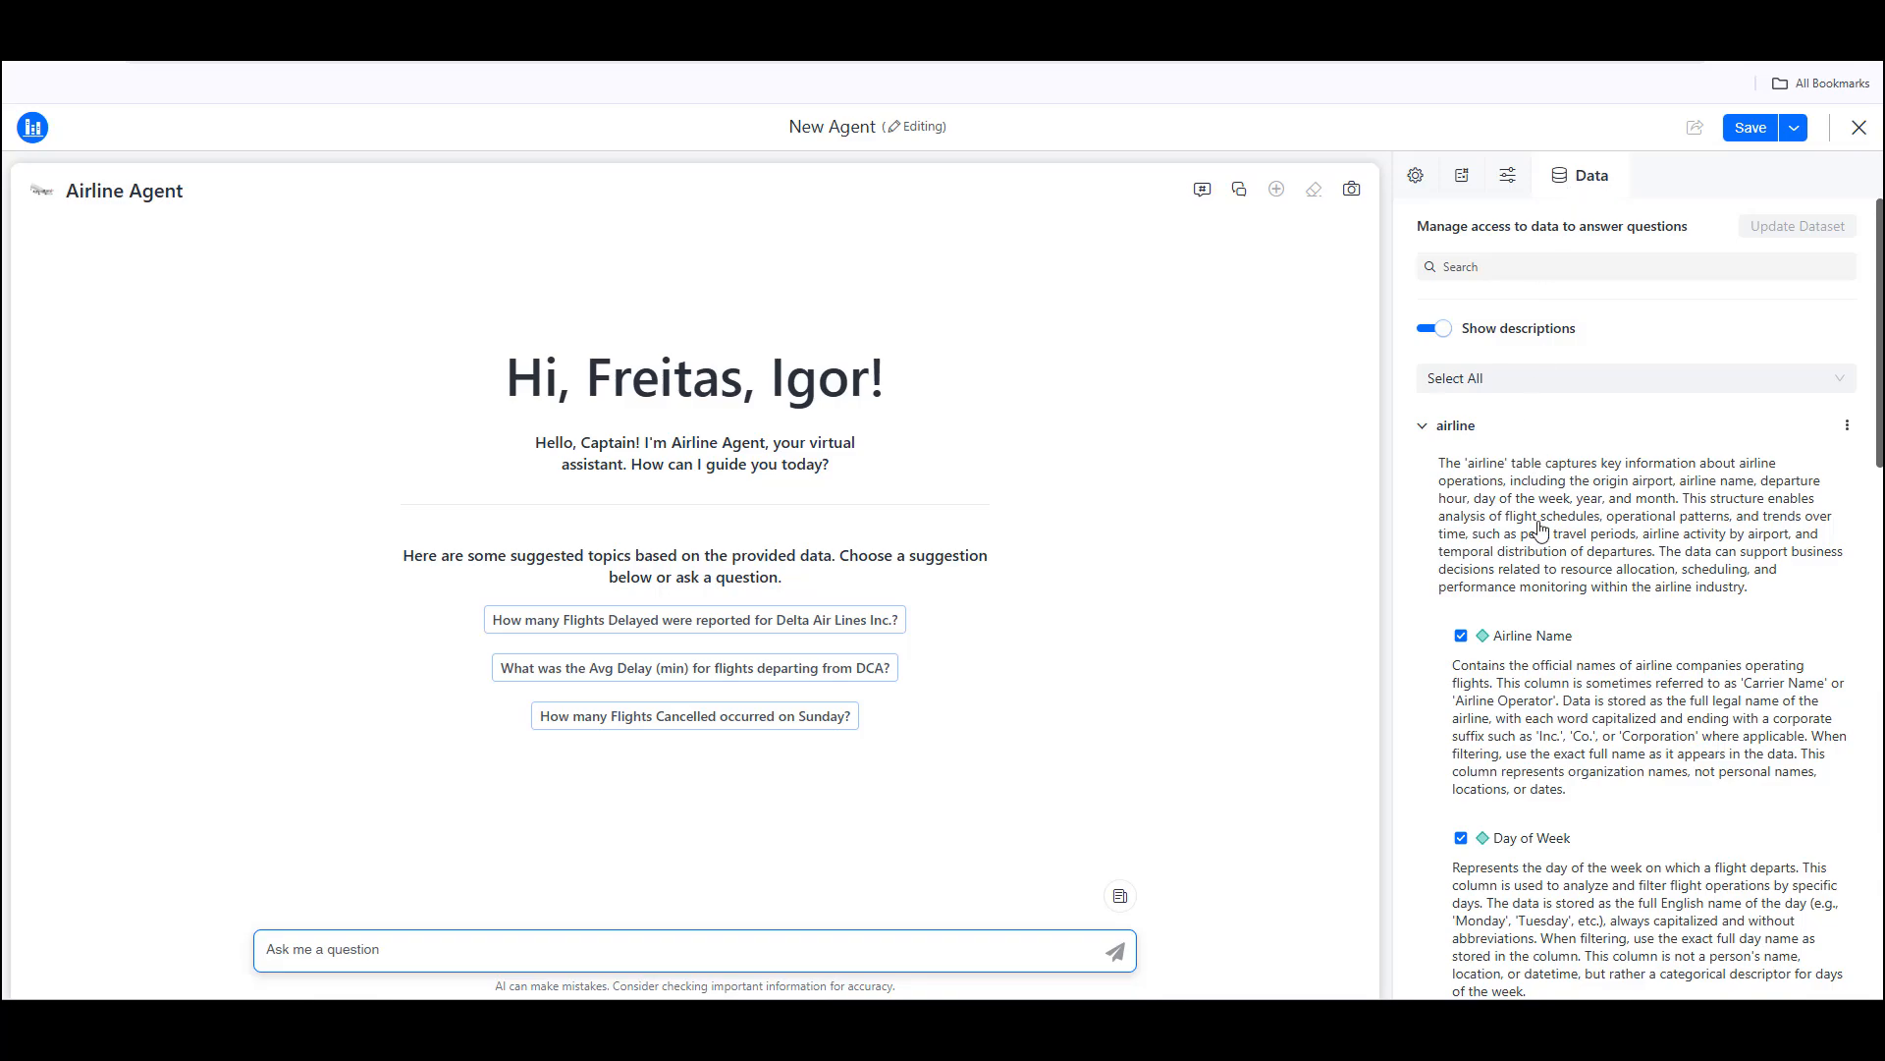
{"action": "scroll", "coordinate": [1539, 532], "scroll_direction": "down", "scroll_amount": 4}
{"action": "scroll", "coordinate": [1539, 531], "scroll_direction": "down", "scroll_amount": 13}
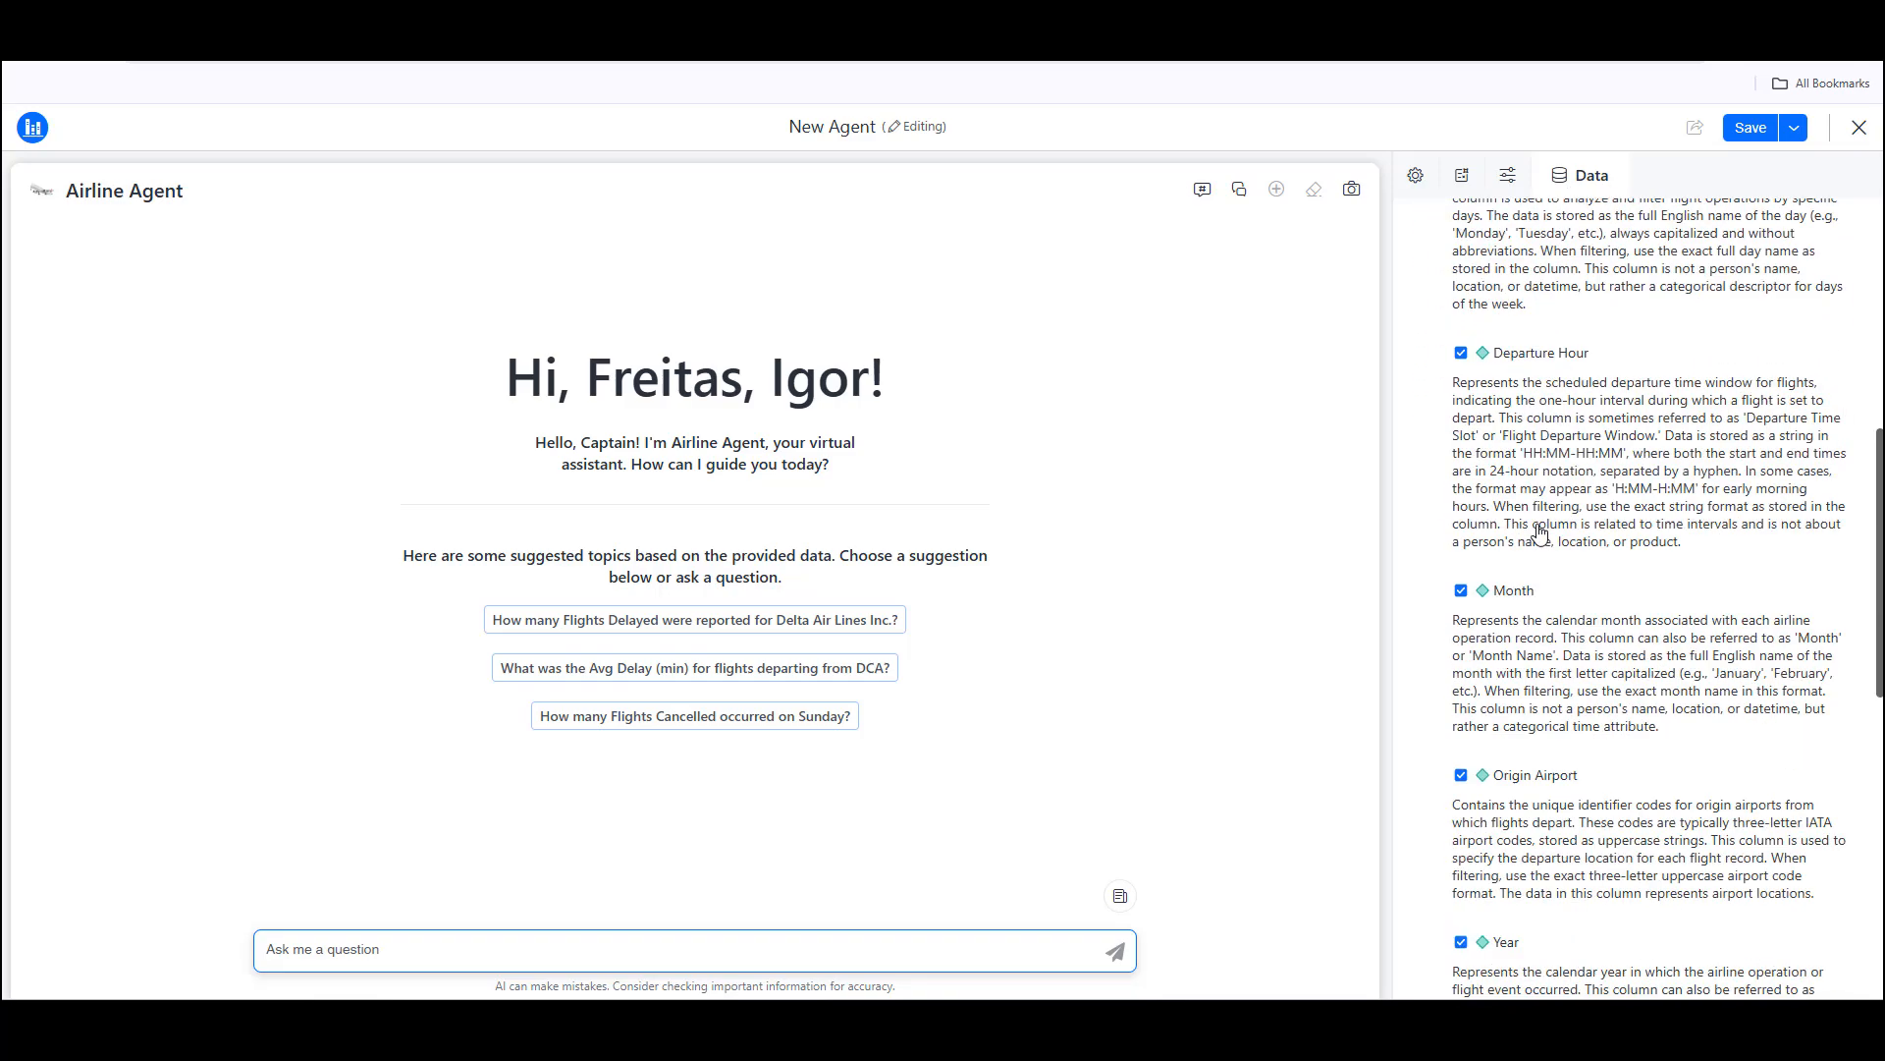
{"action": "scroll", "coordinate": [1539, 532], "scroll_direction": "up", "scroll_amount": 20}
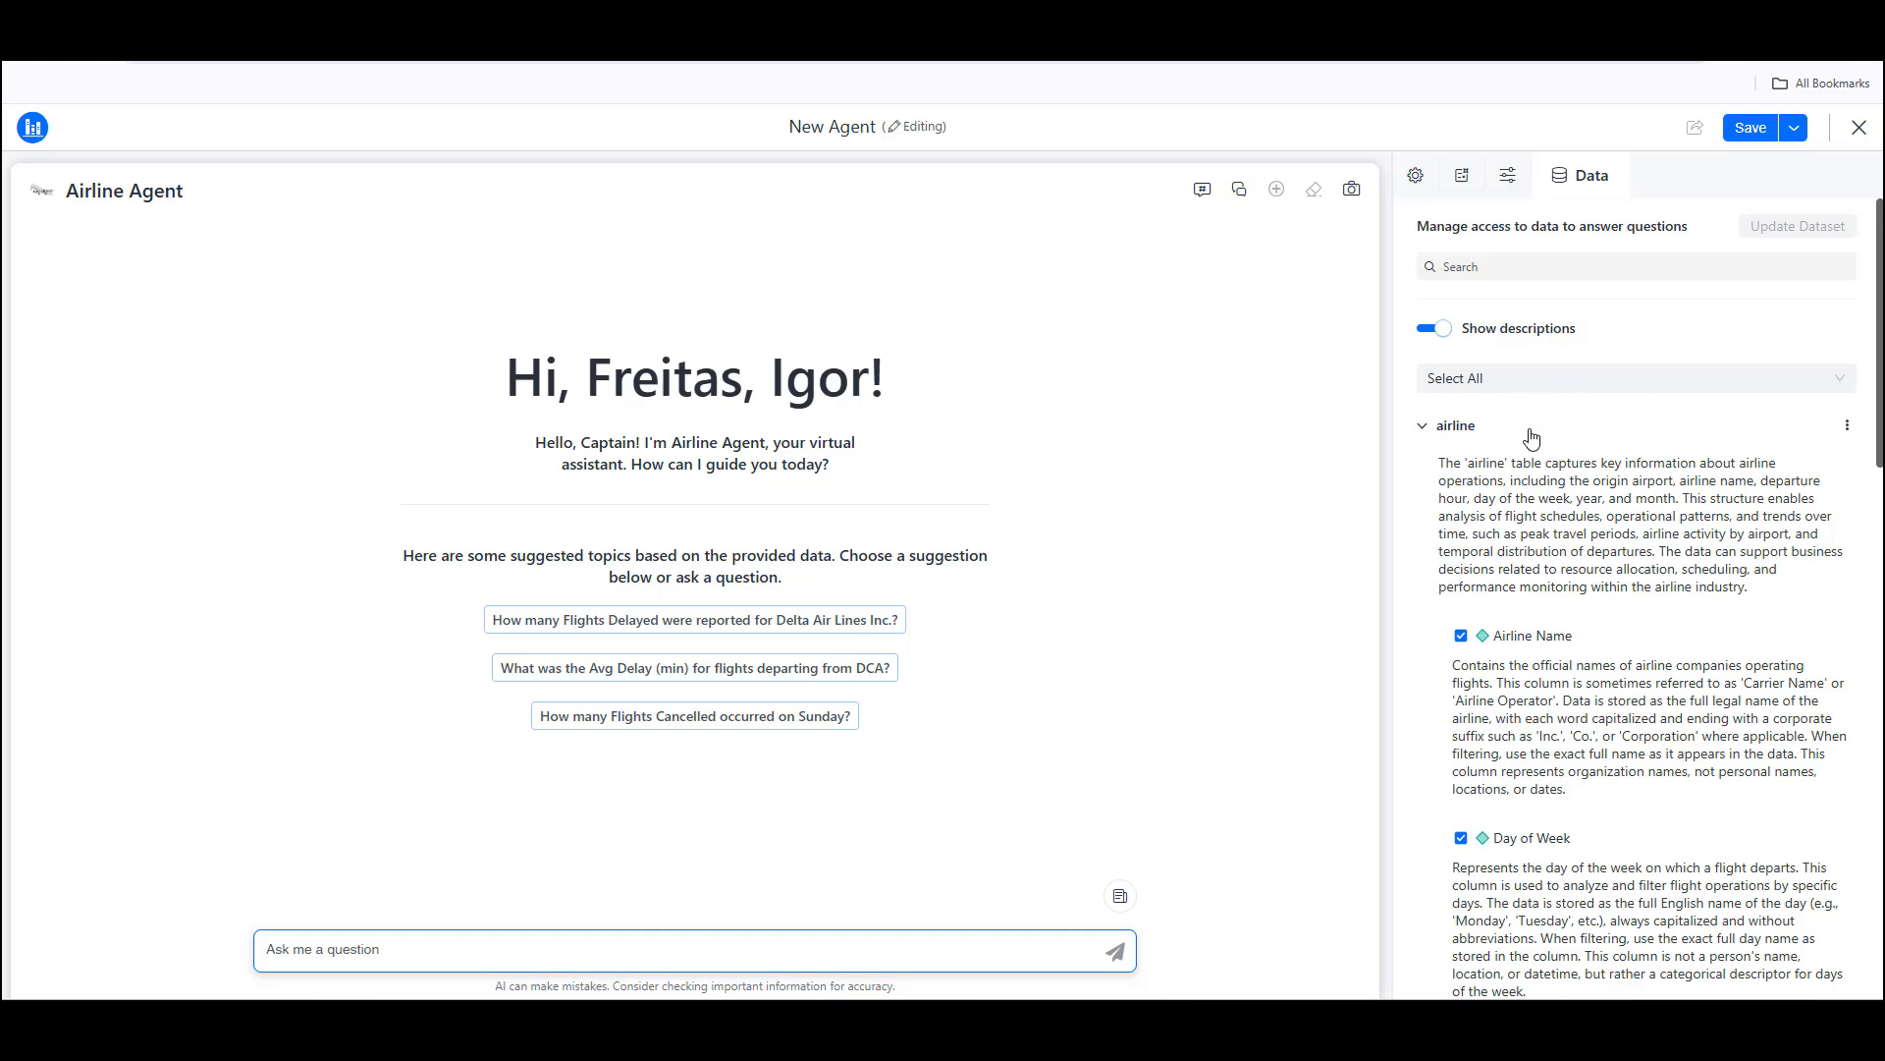
Step: Toggle the agent's access to the Airline Name column off and on, and review the remaining airline column descriptions
{"action": "left_click", "coordinate": [1461, 638]}
{"action": "left_click", "coordinate": [1464, 640]}
{"action": "scroll", "coordinate": [1572, 736], "scroll_direction": "down", "scroll_amount": 7}
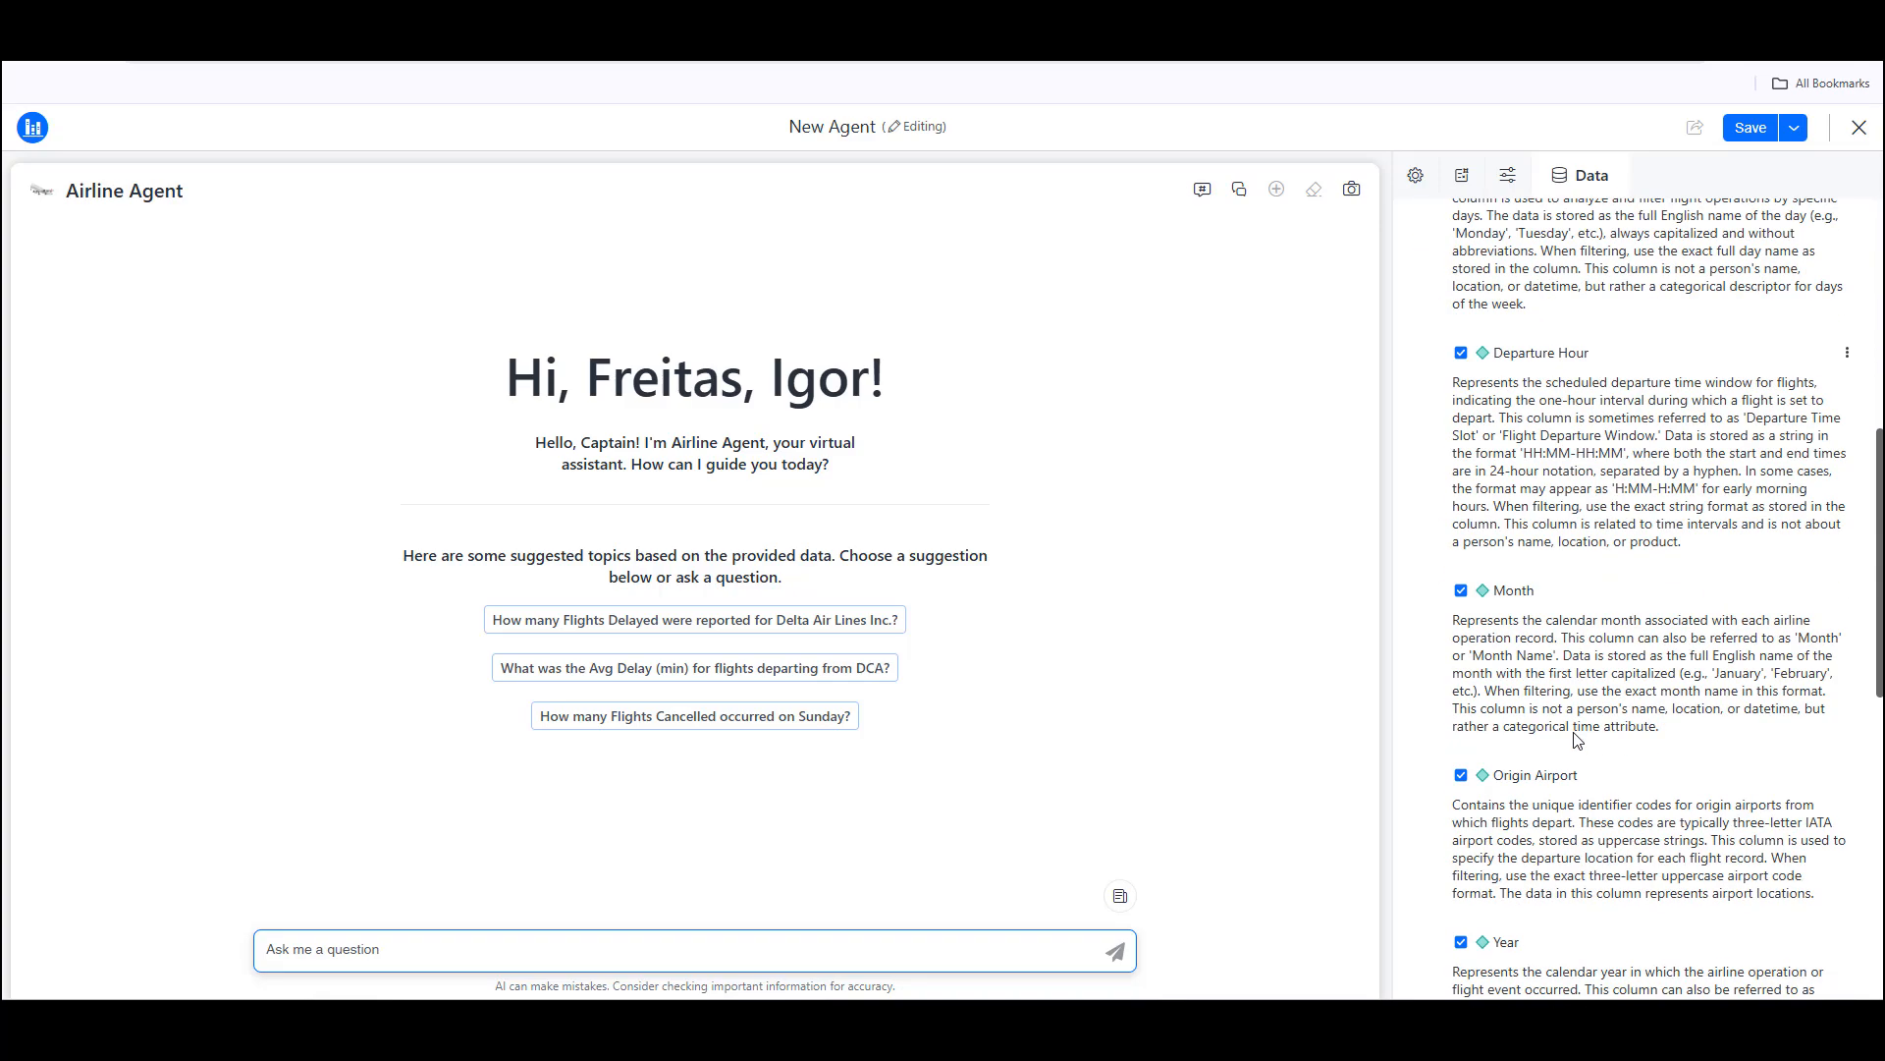
{"action": "scroll", "coordinate": [1576, 736], "scroll_direction": "down", "scroll_amount": 4}
{"action": "scroll", "coordinate": [1576, 737], "scroll_direction": "up", "scroll_amount": 5}
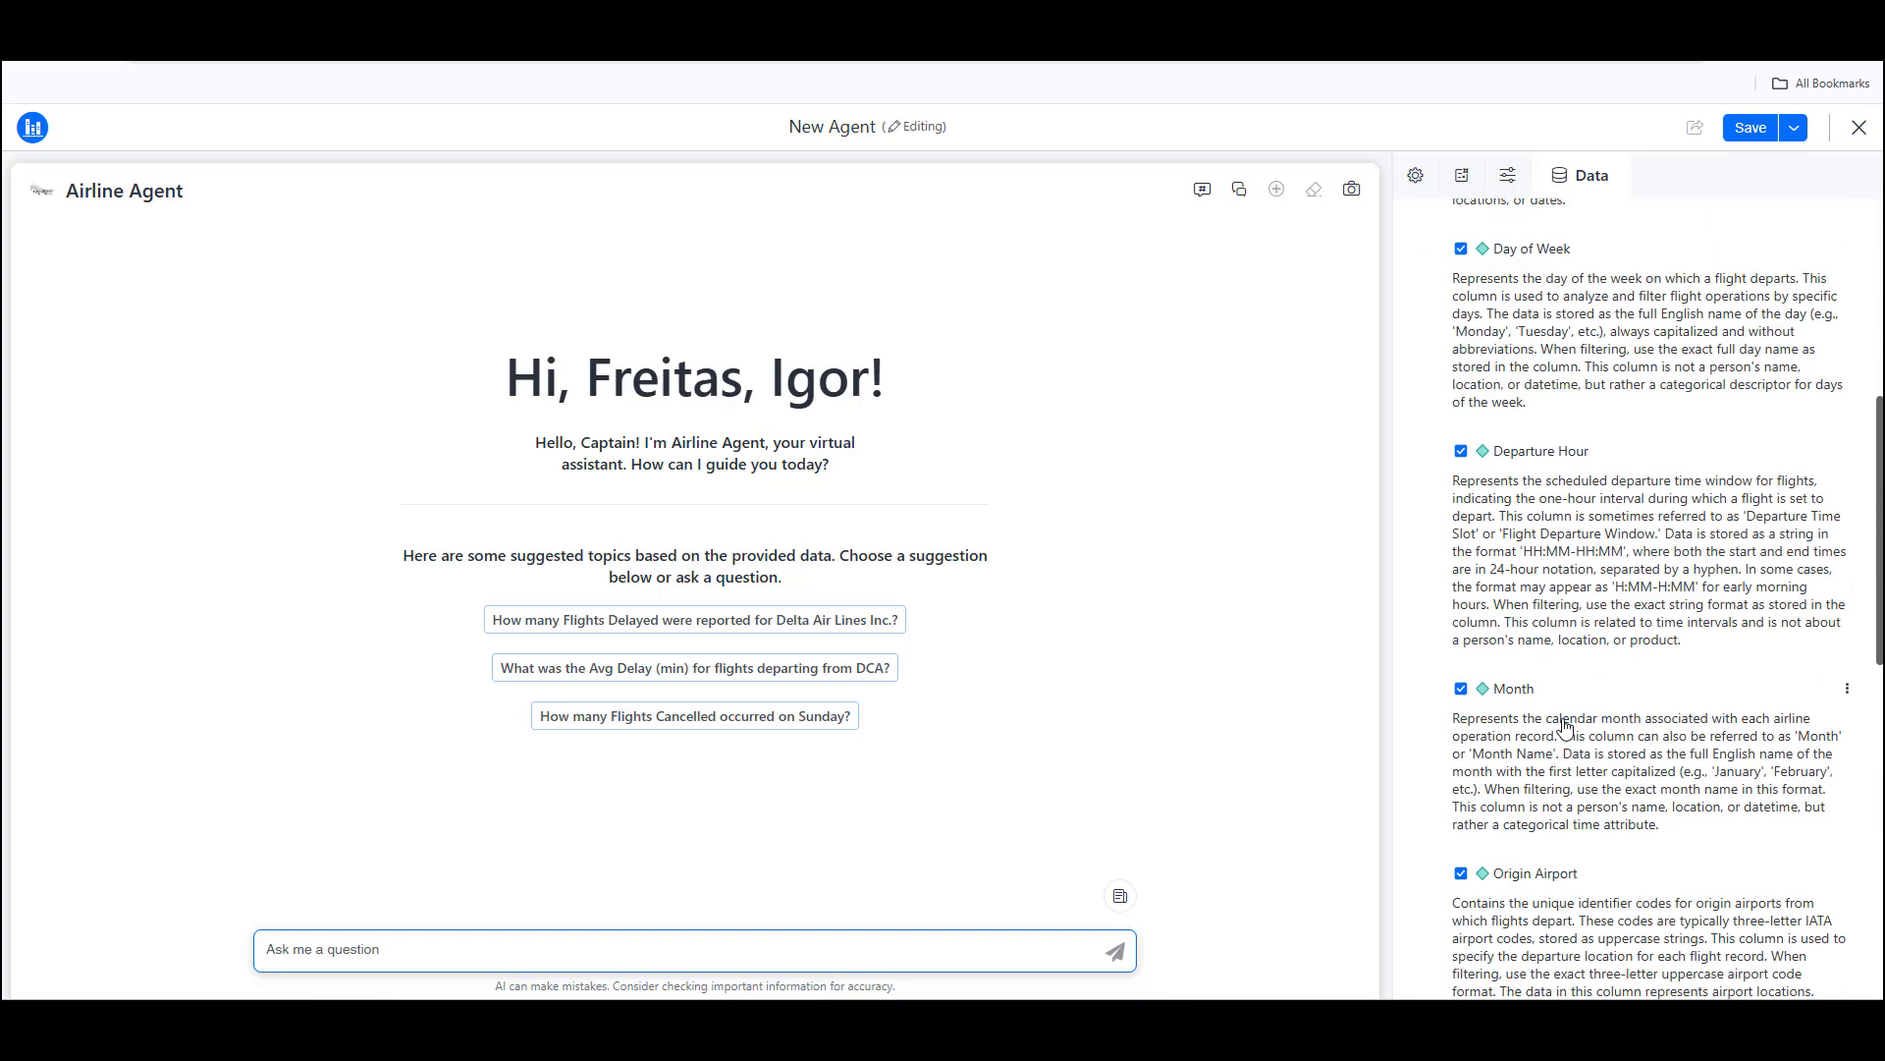
Step: View the list of topics the agent can be asked about and its chat history, and close the side pane
{"action": "left_click", "coordinate": [1203, 189]}
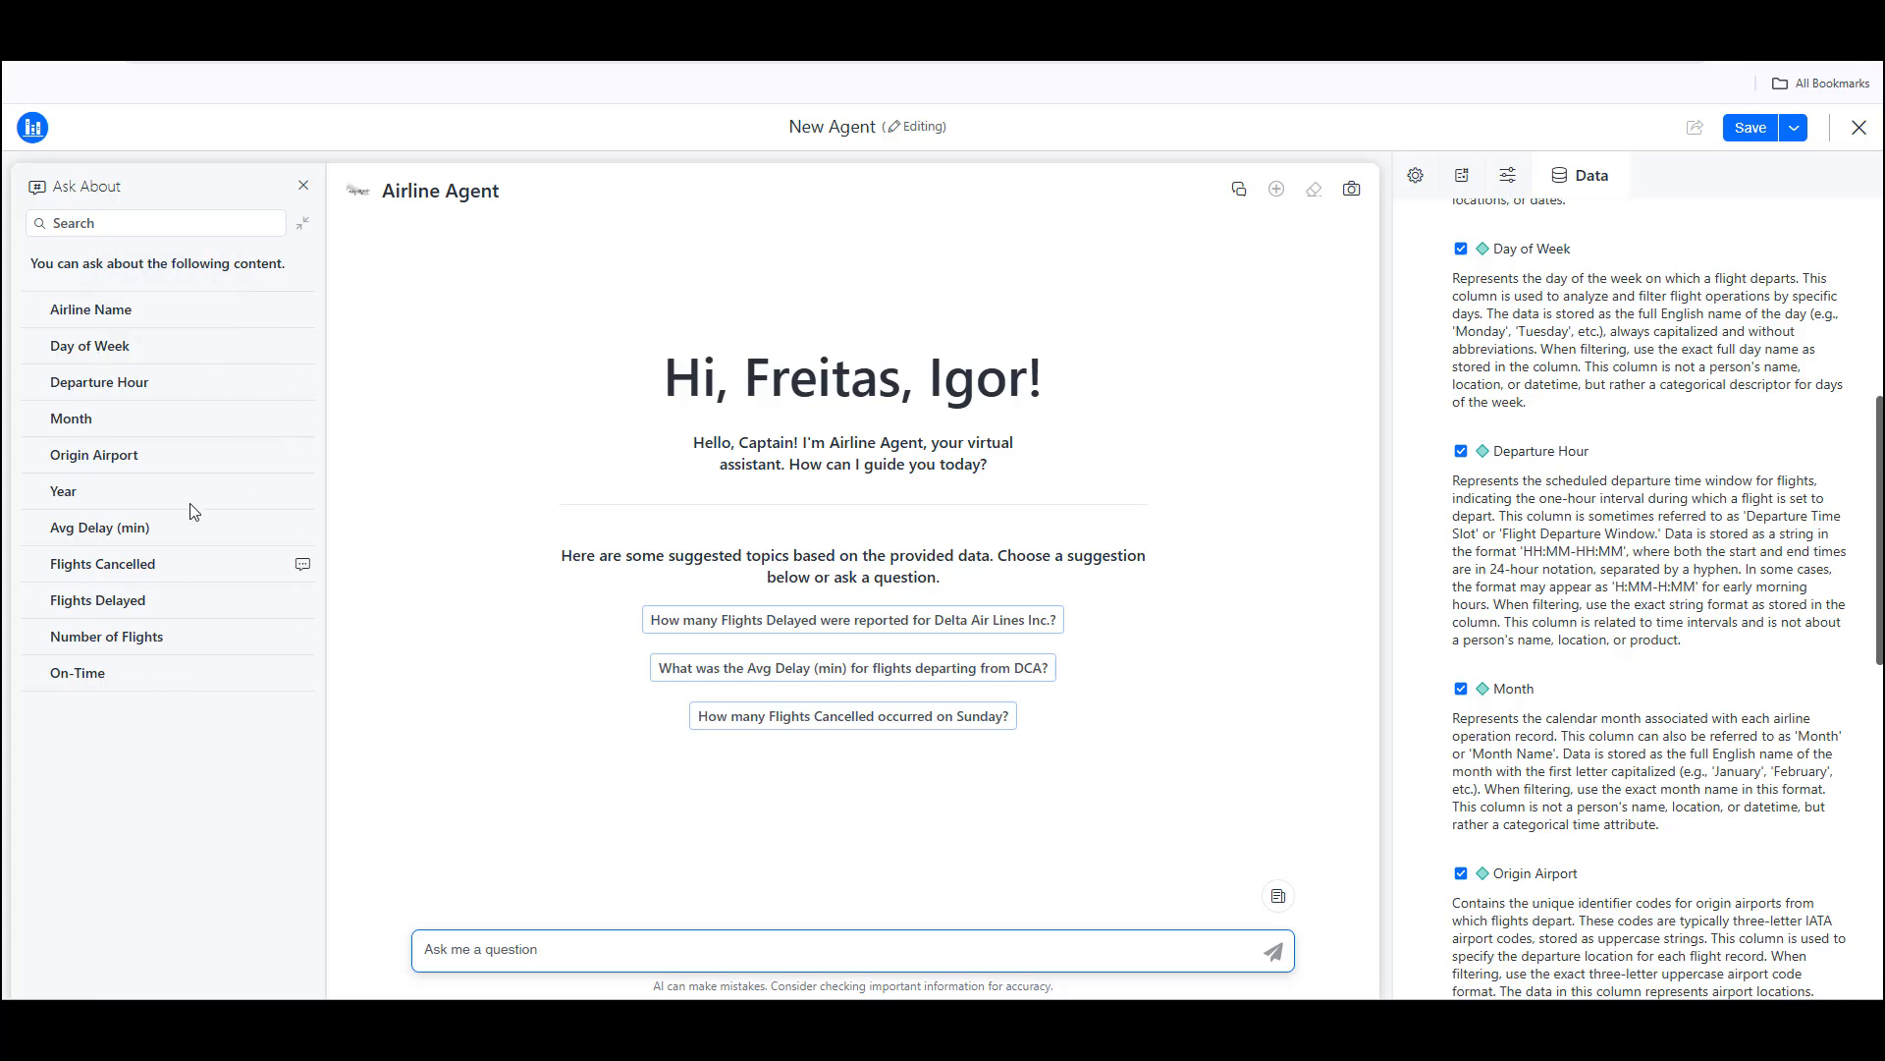
{"action": "left_click", "coordinate": [1240, 193]}
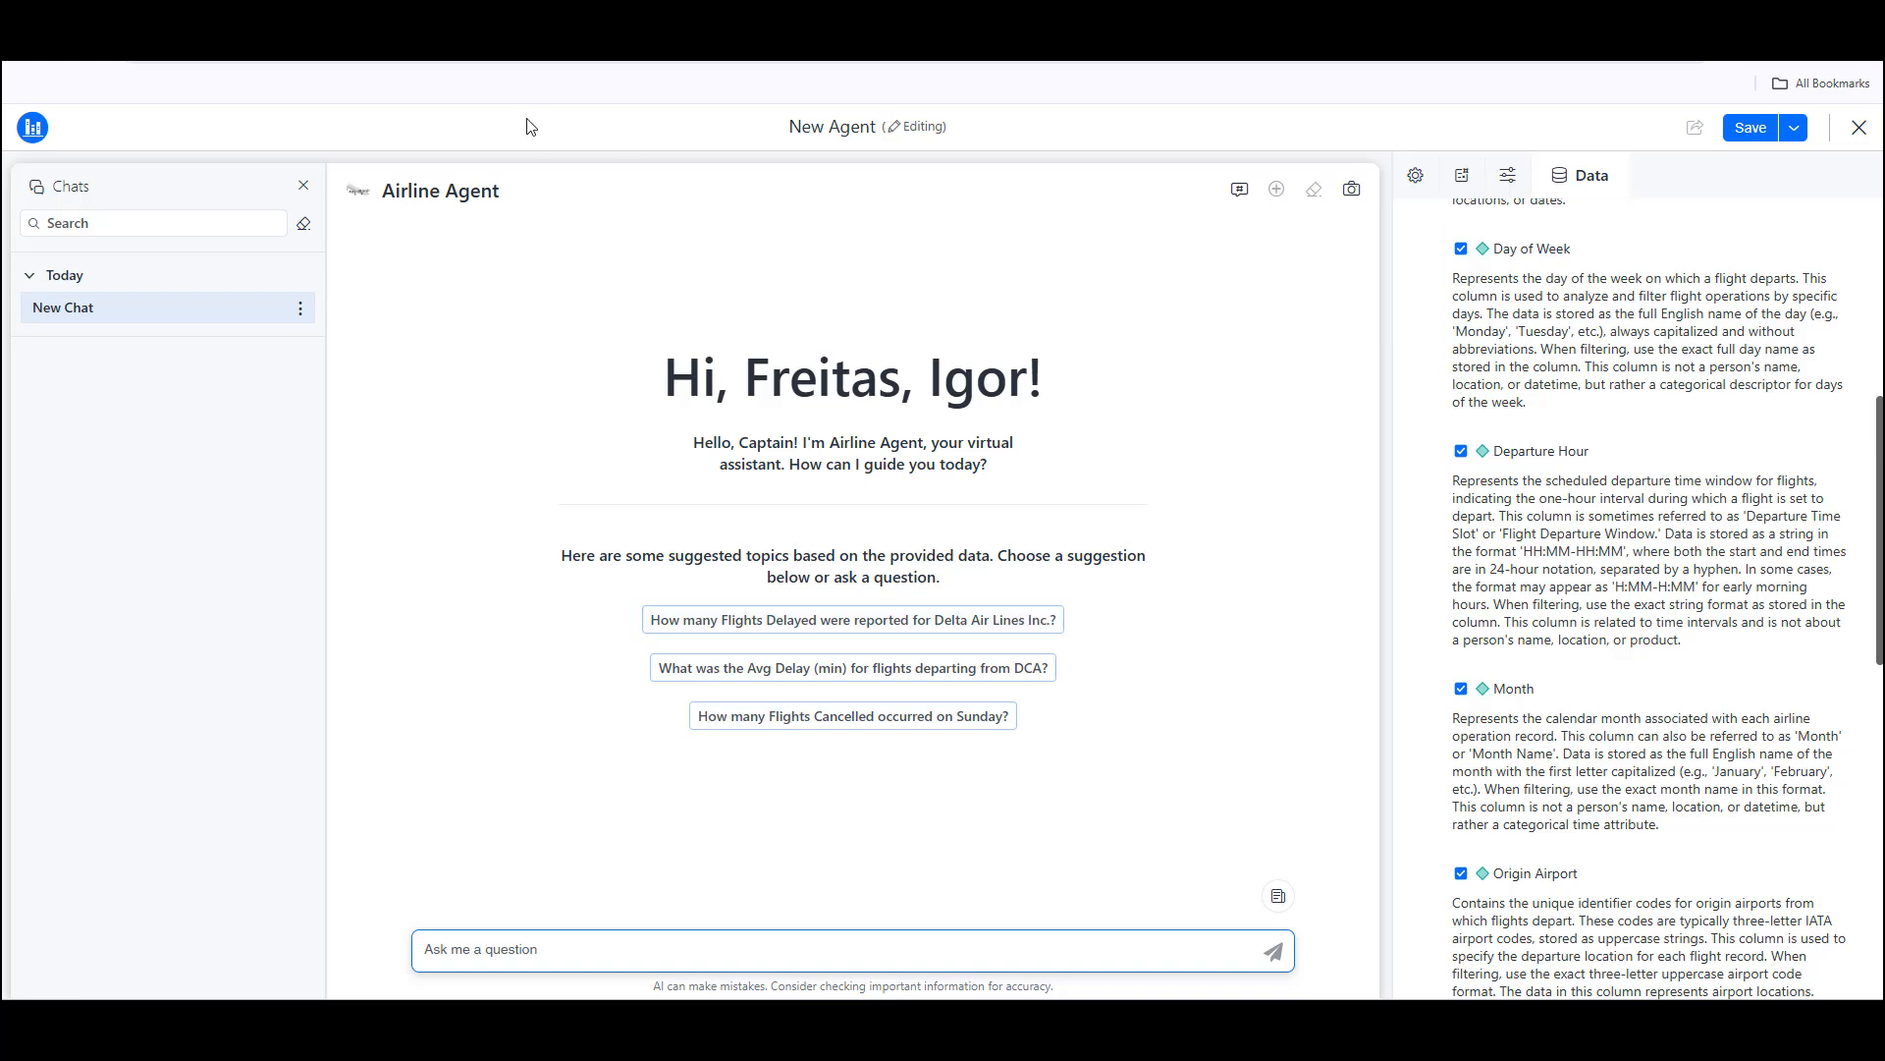
{"action": "left_click", "coordinate": [304, 185]}
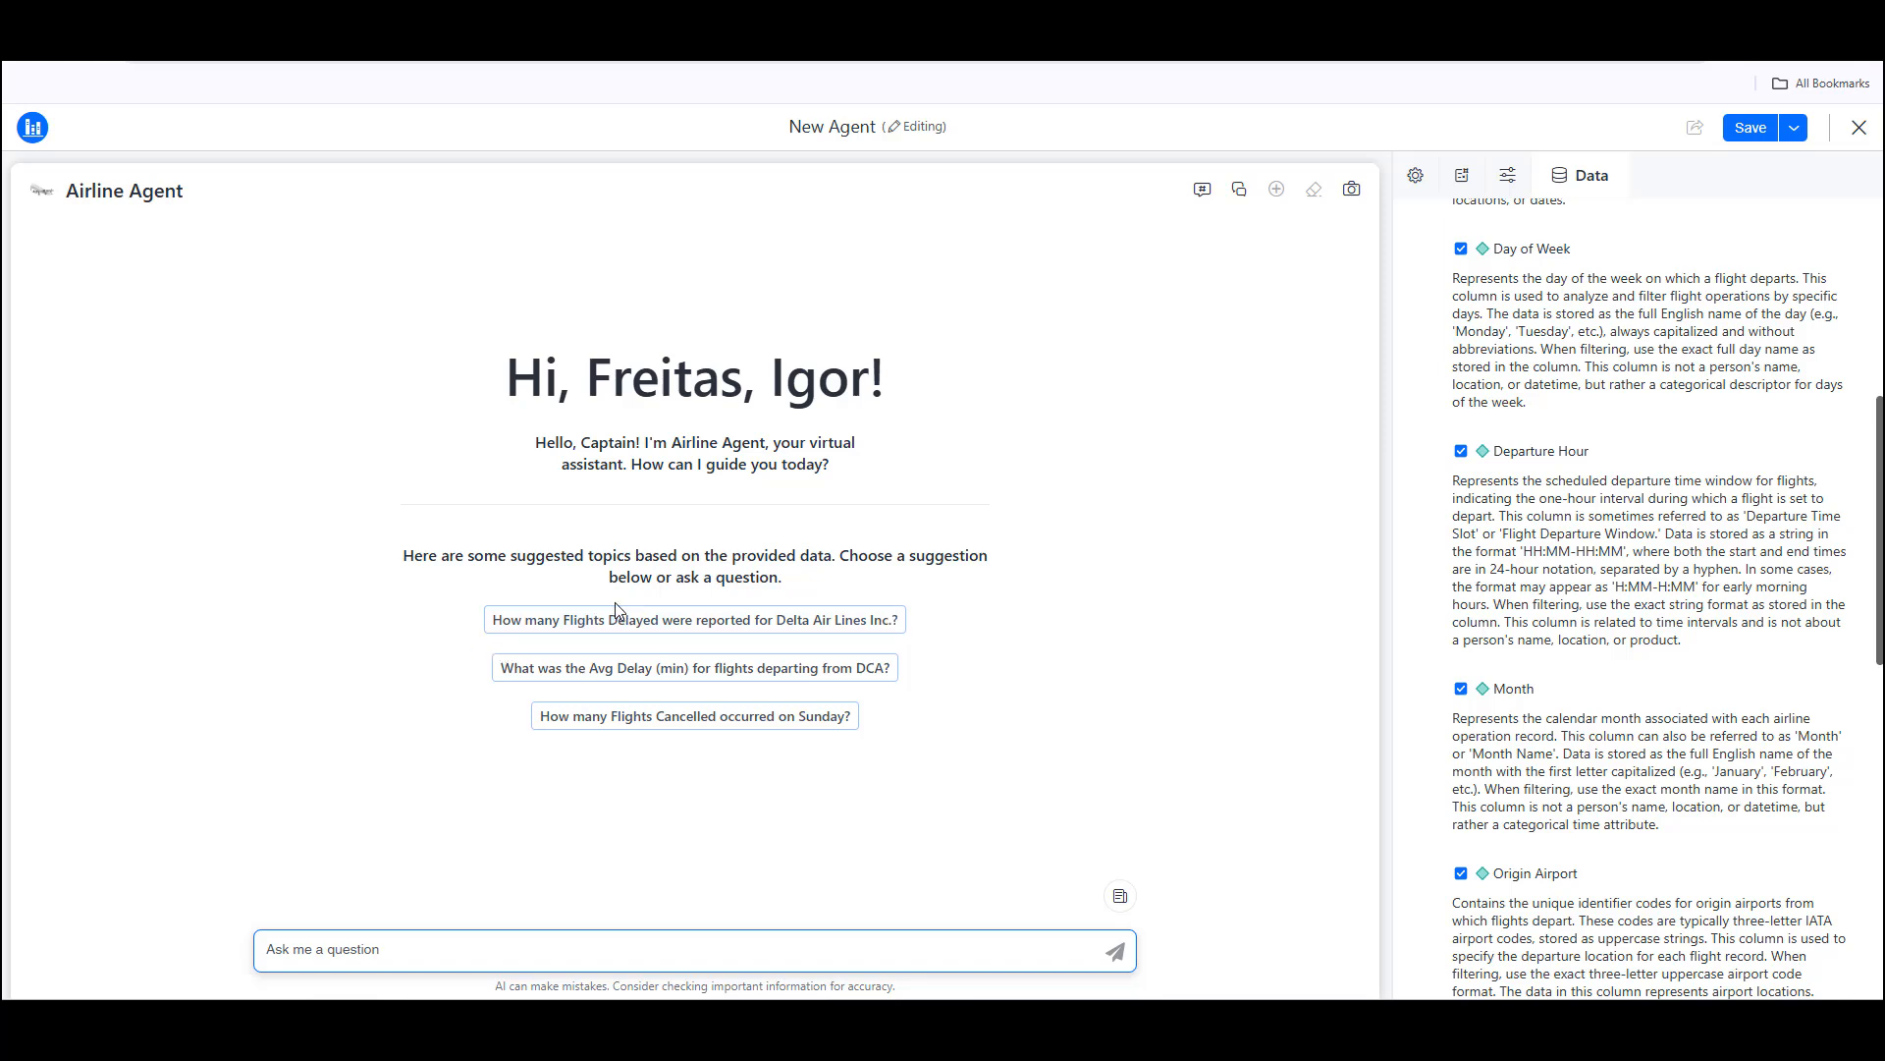
Step: Ask the agent the suggested question on Delta Air Lines Inc. delayed flights and "Show me the monthly evolution of flights delayed for Delta Air Lines"
{"action": "left_click", "coordinate": [794, 630]}
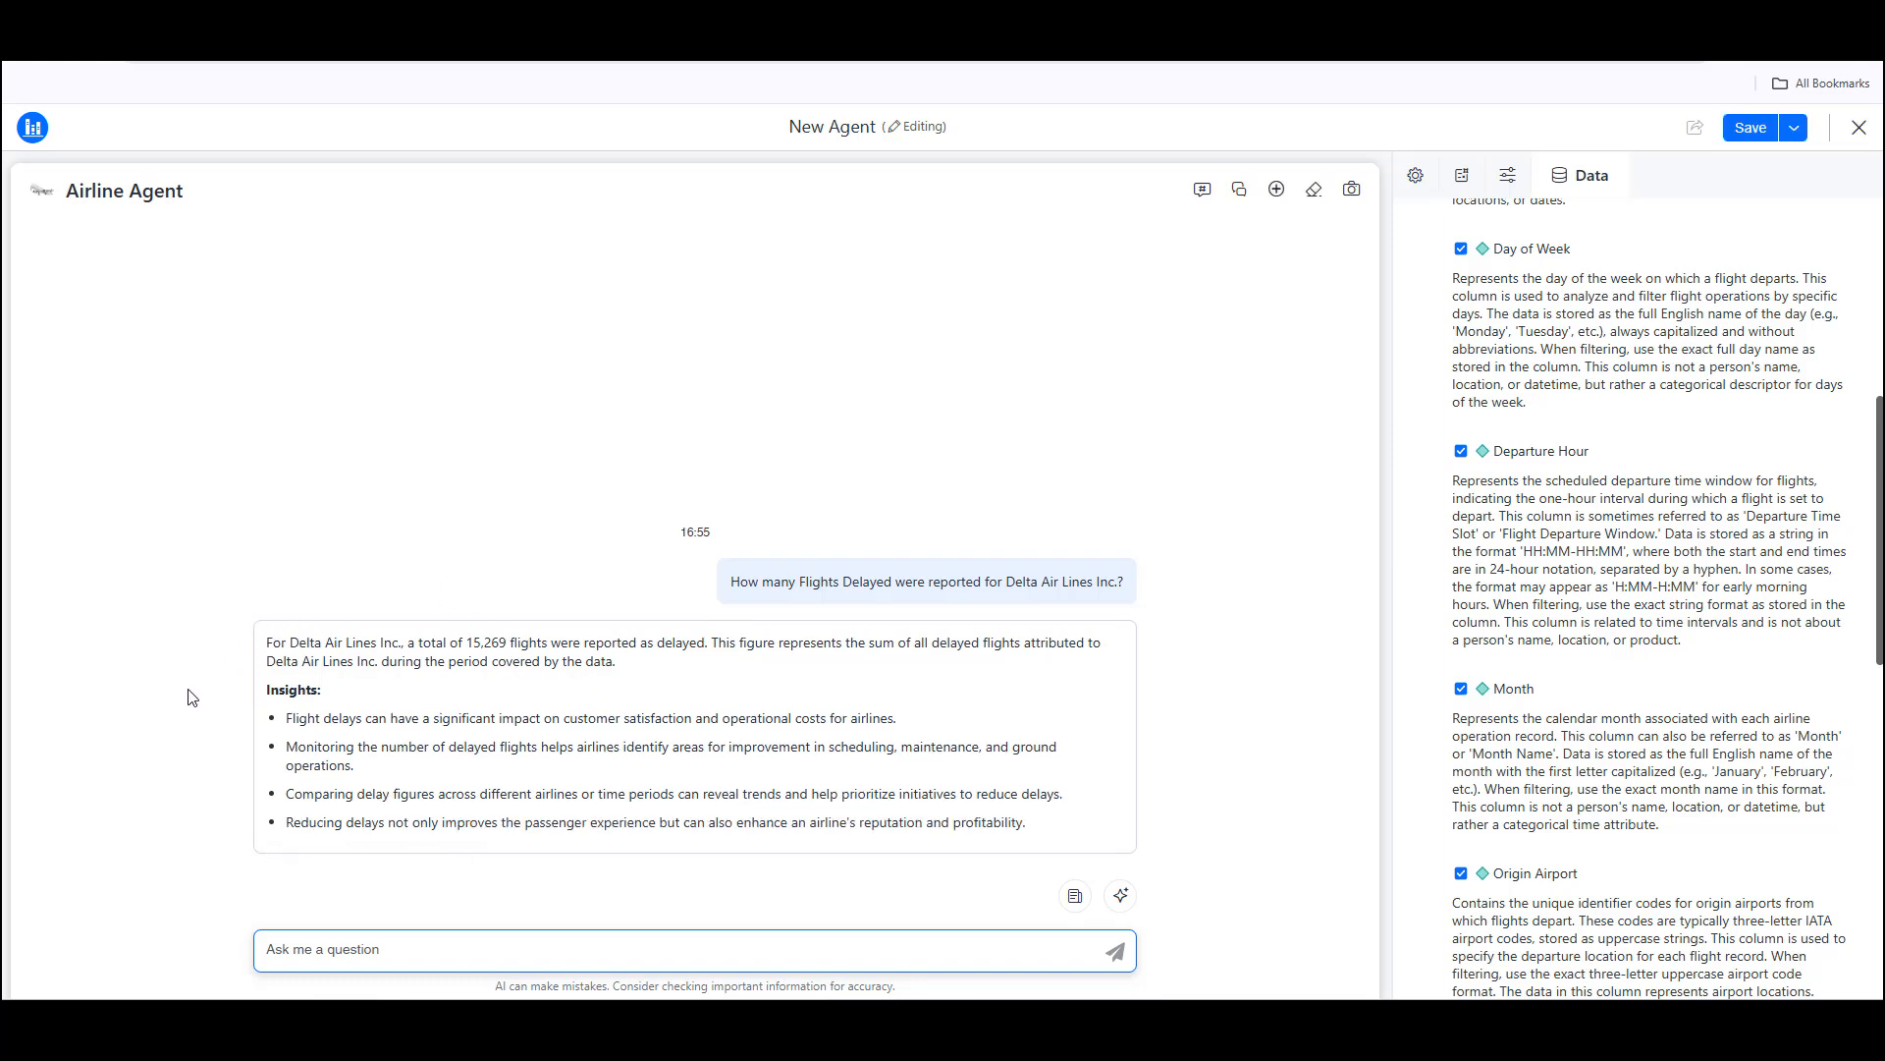
{"action": "left_click", "coordinate": [363, 956]}
{"action": "type", "text": "Show me the monthly evolution of flights delayed for Delta Air Lines"}
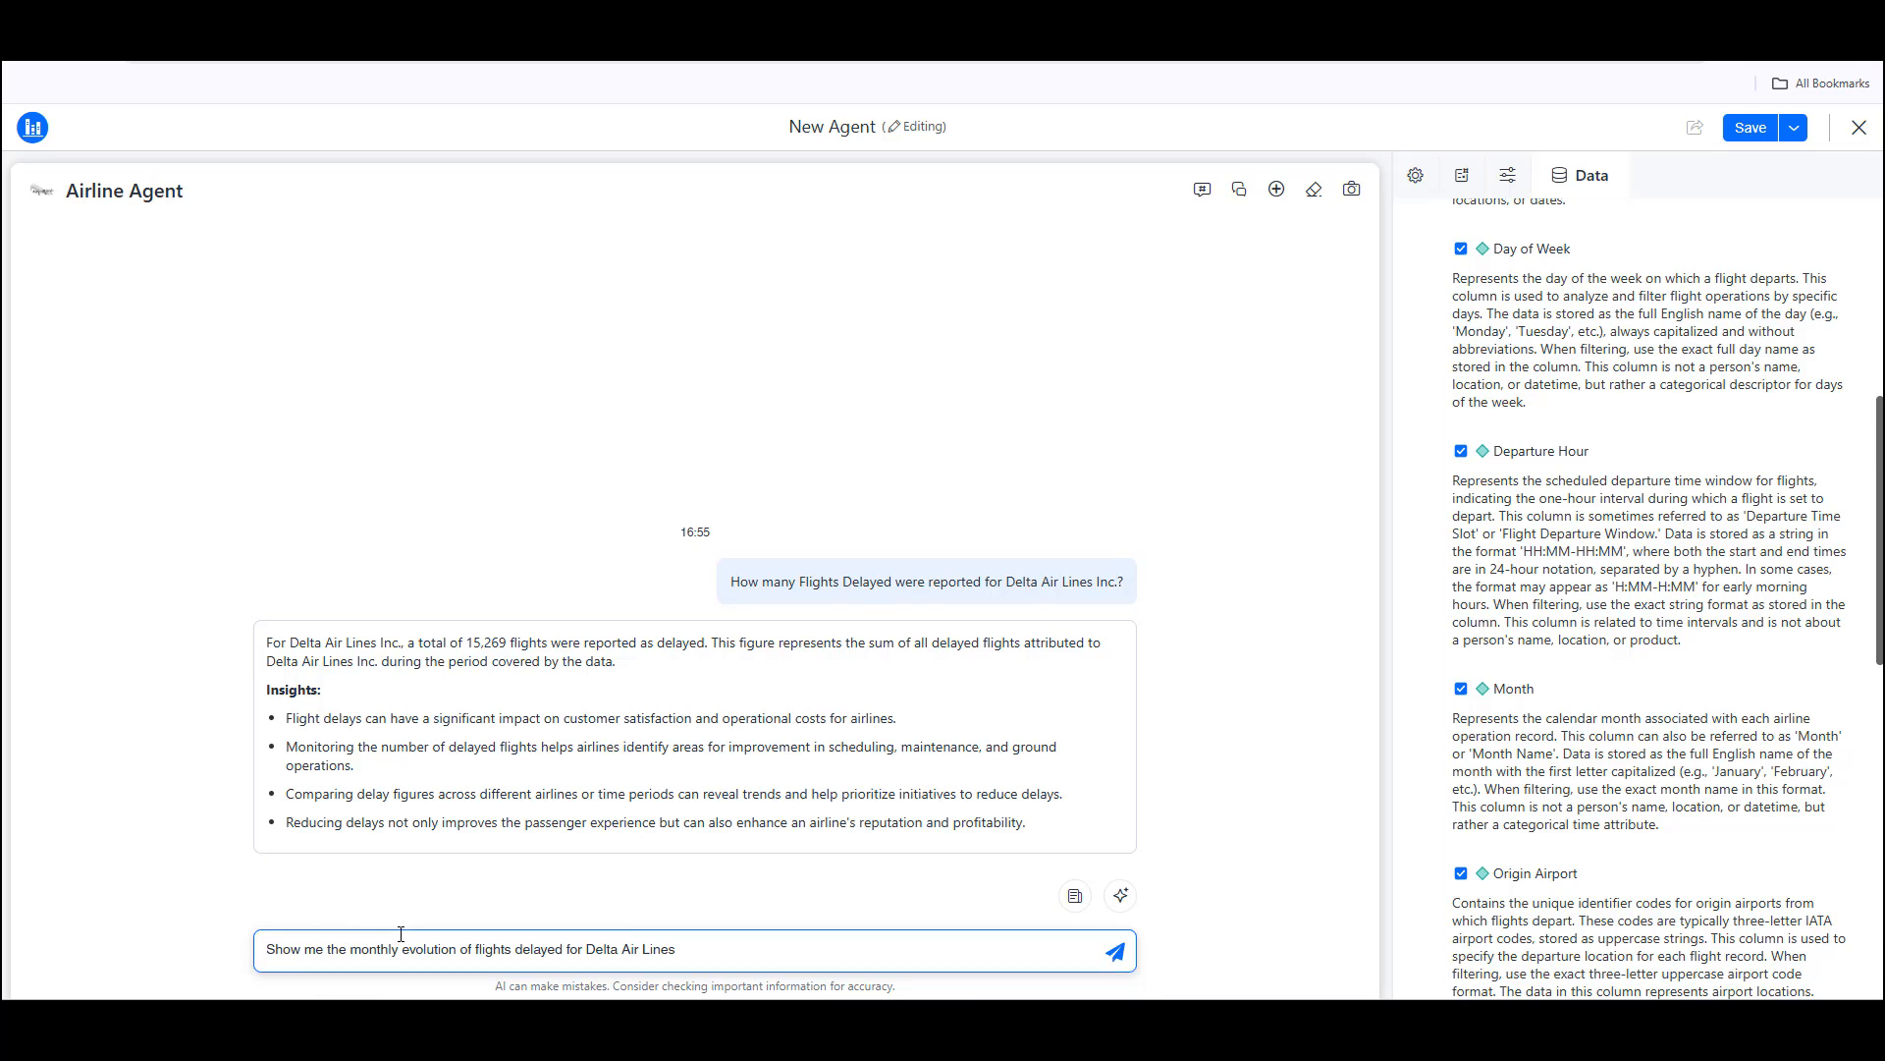
{"action": "left_click", "coordinate": [325, 948]}
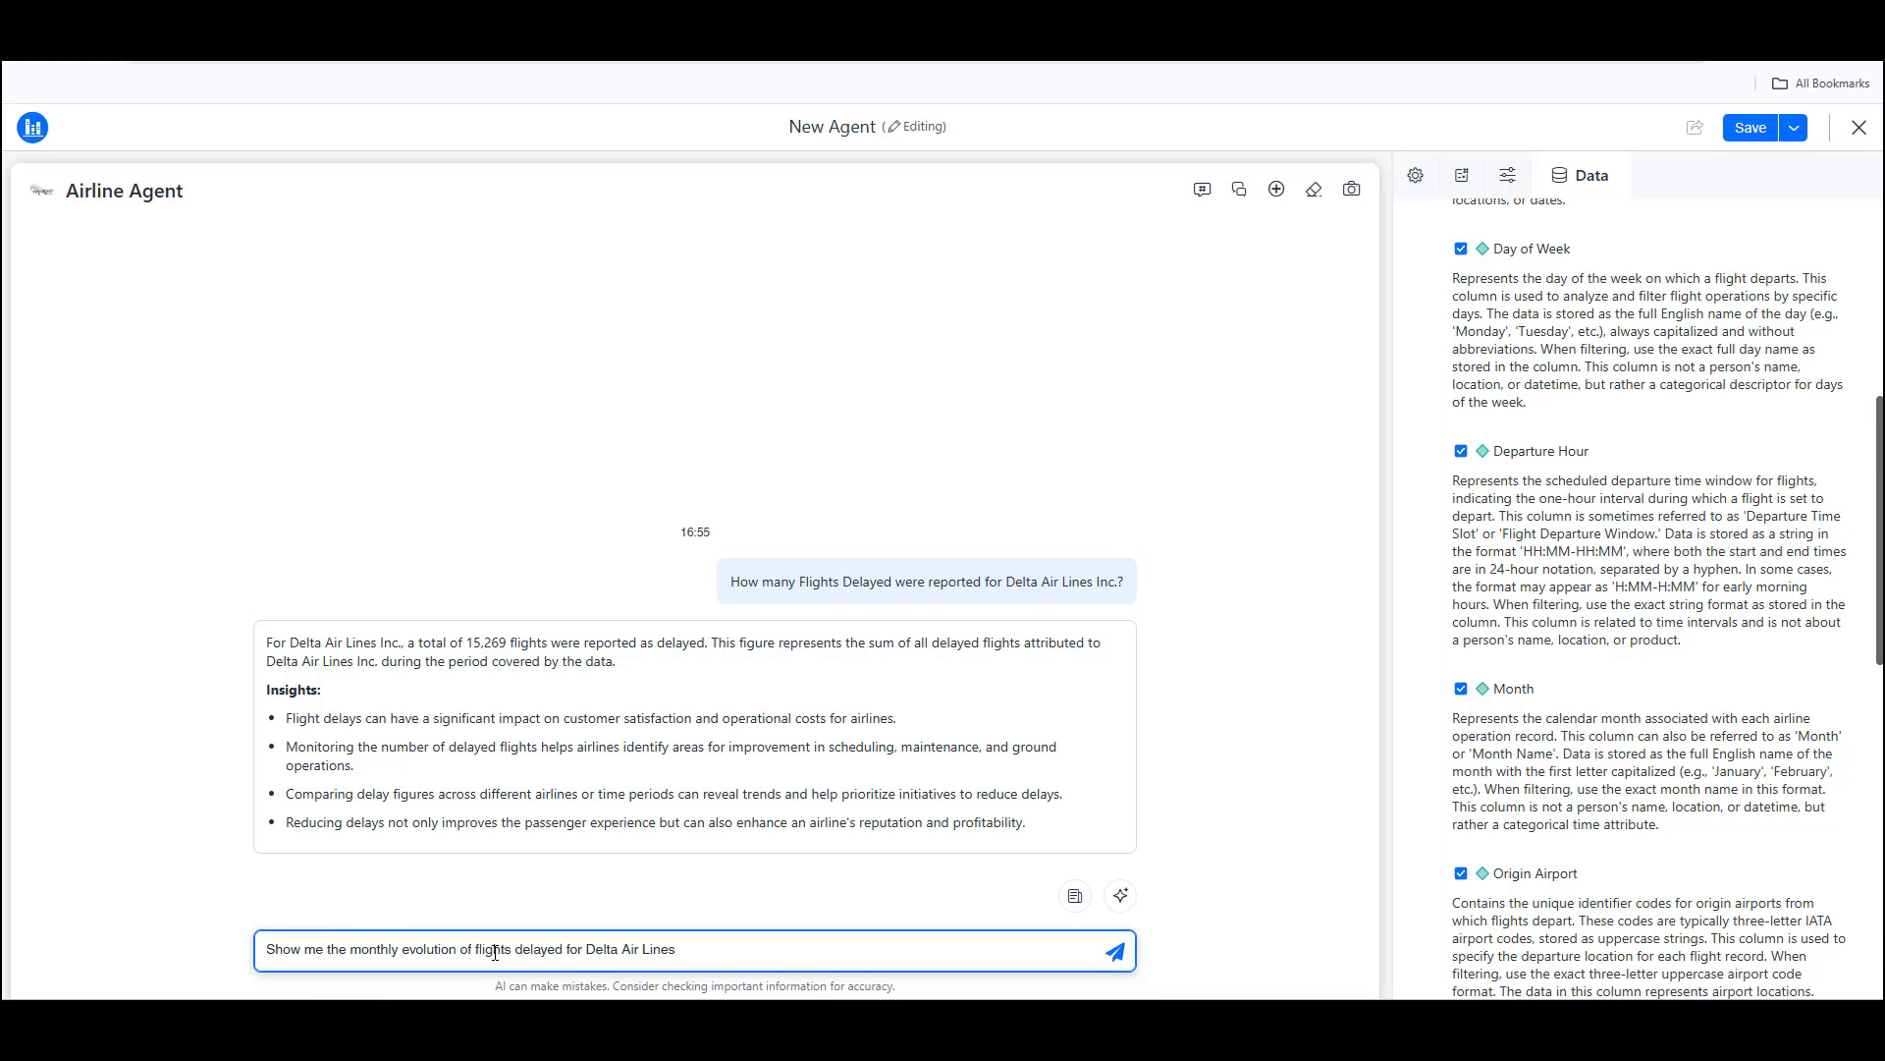
{"action": "left_click", "coordinate": [1118, 953]}
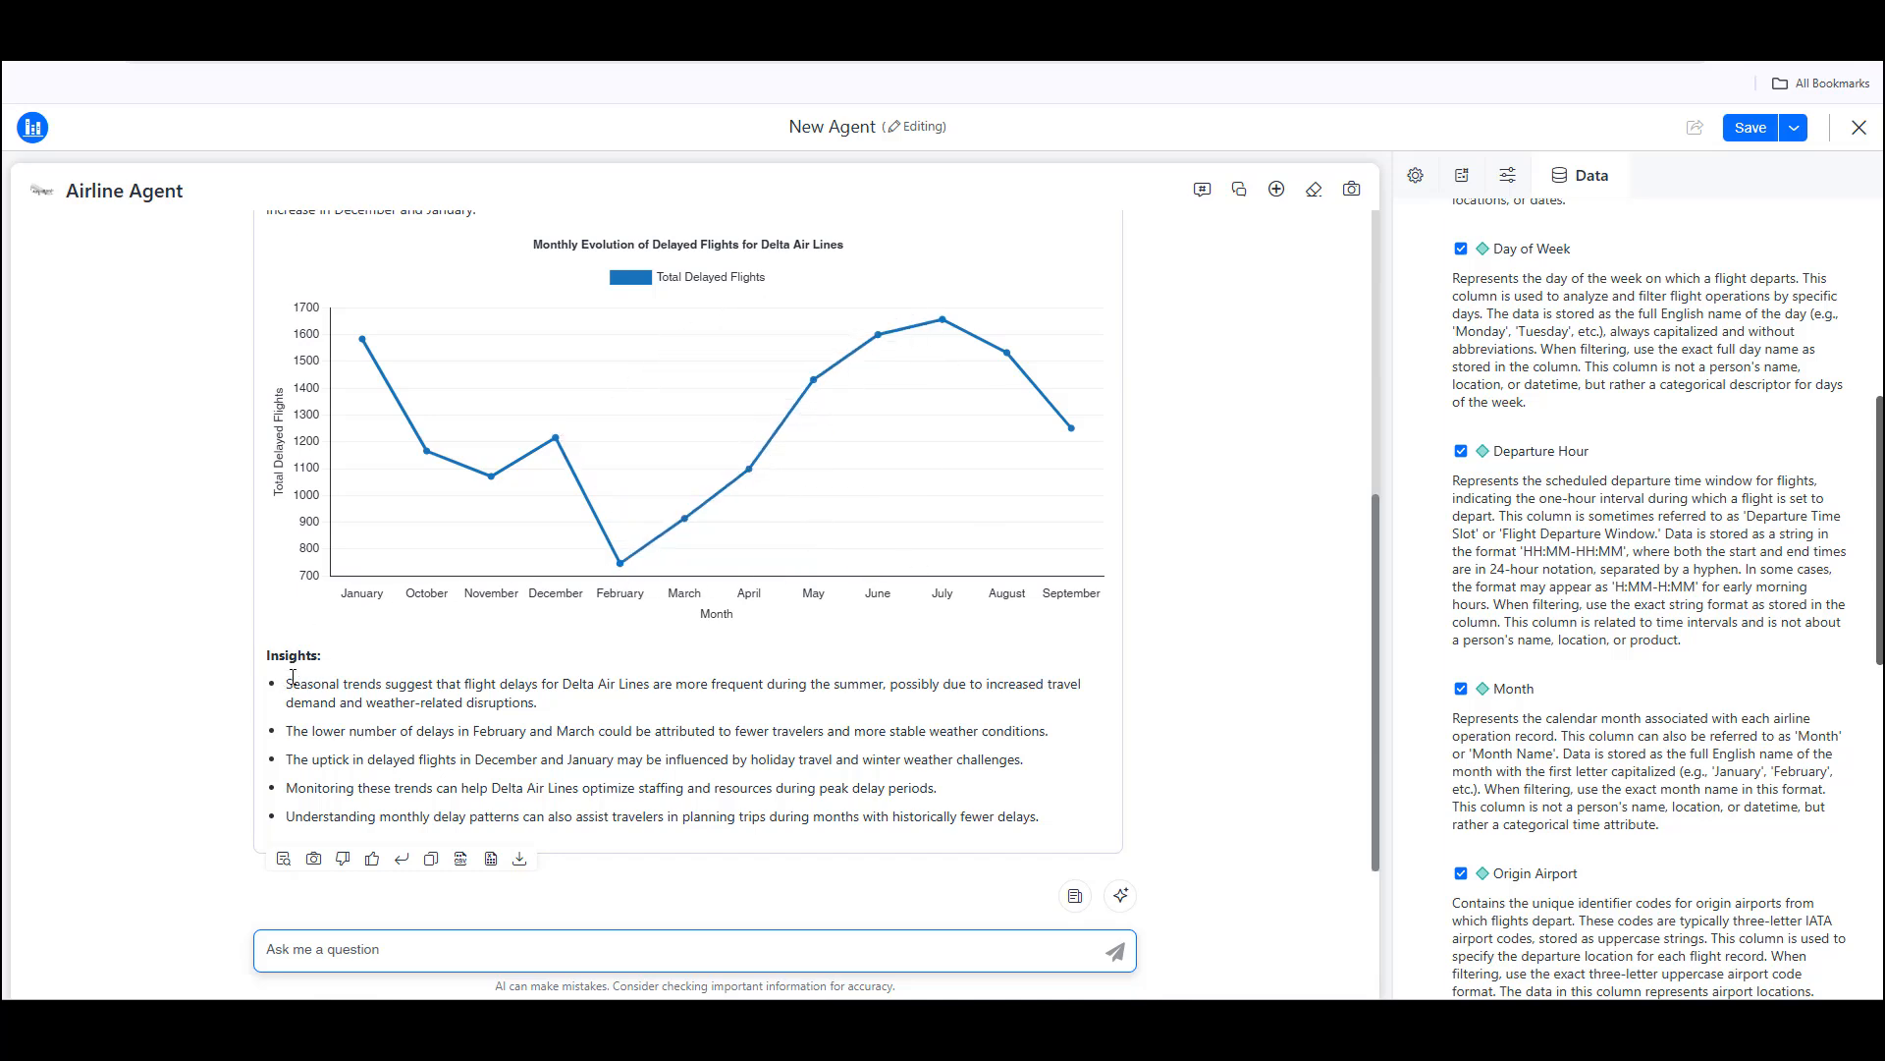
Step: Show the interpretation of the monthly delayed flights answer, take a snapshot of it, and look over the chart and explanation
{"action": "left_click", "coordinate": [284, 859]}
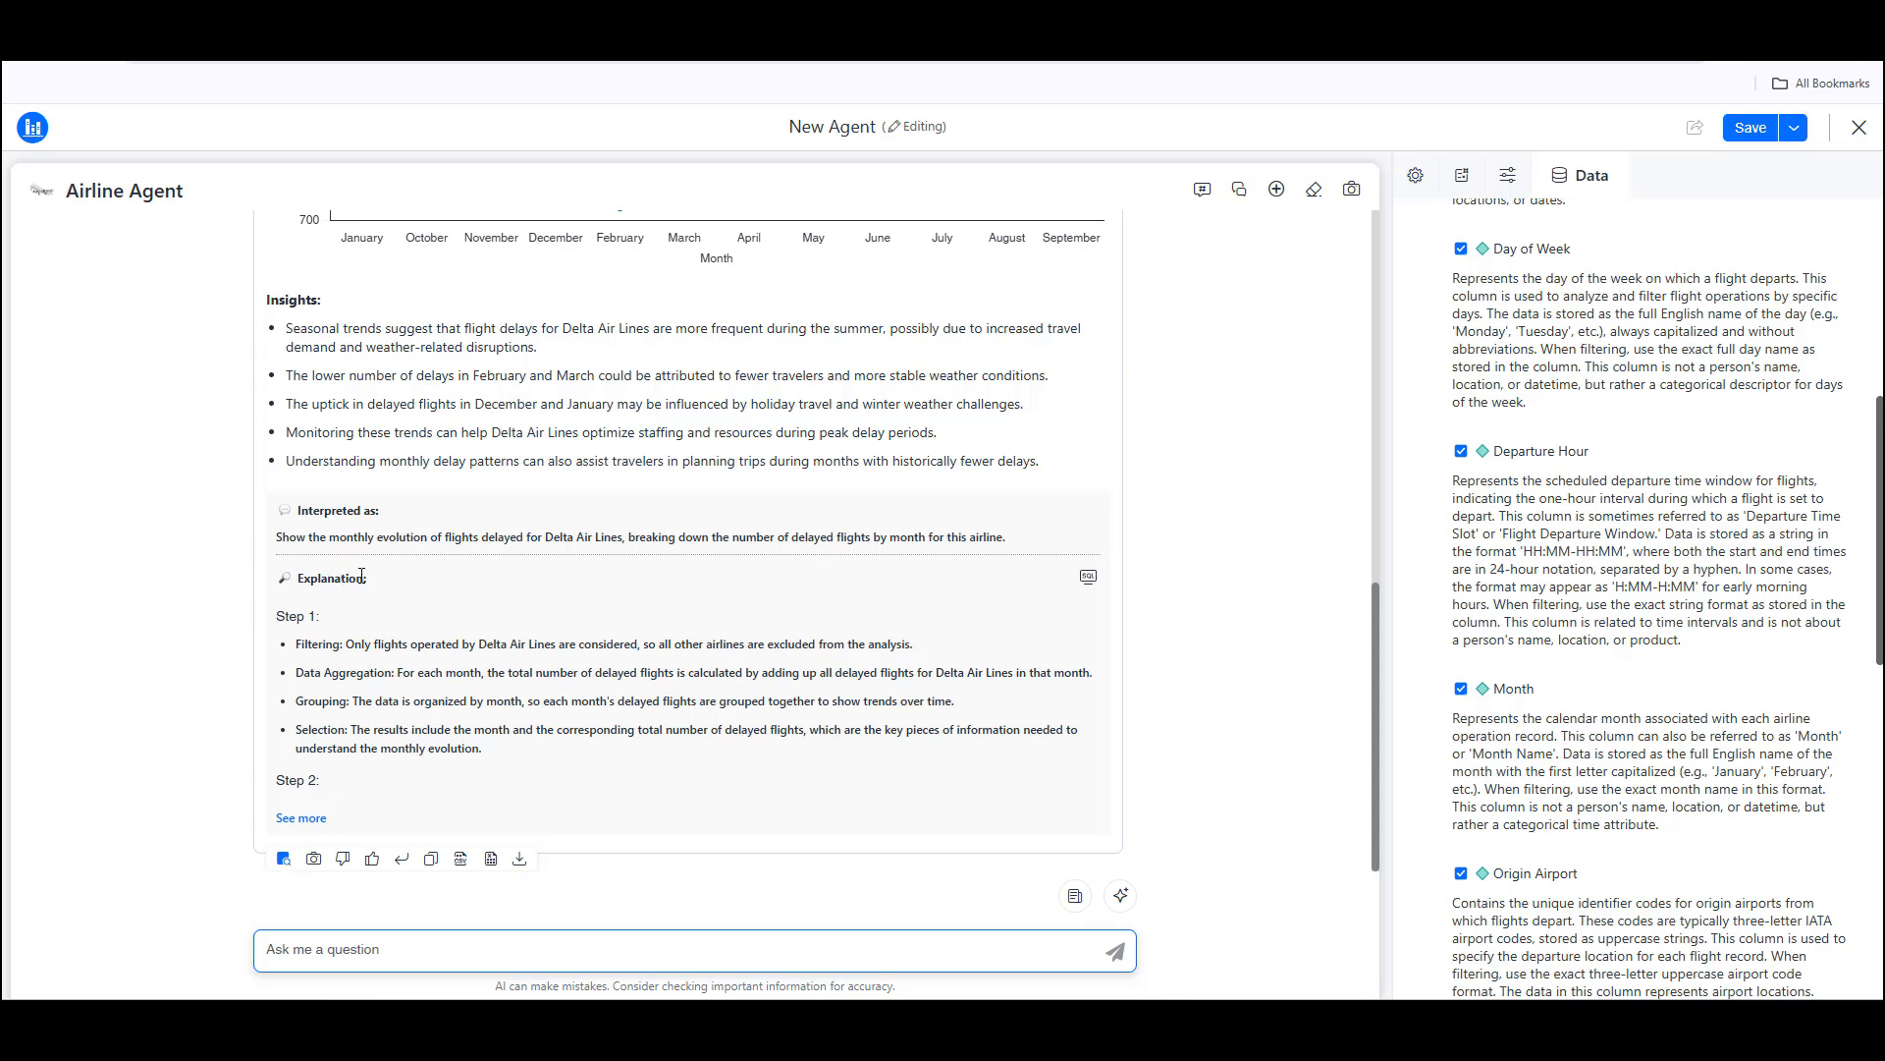
{"action": "left_click", "coordinate": [317, 861]}
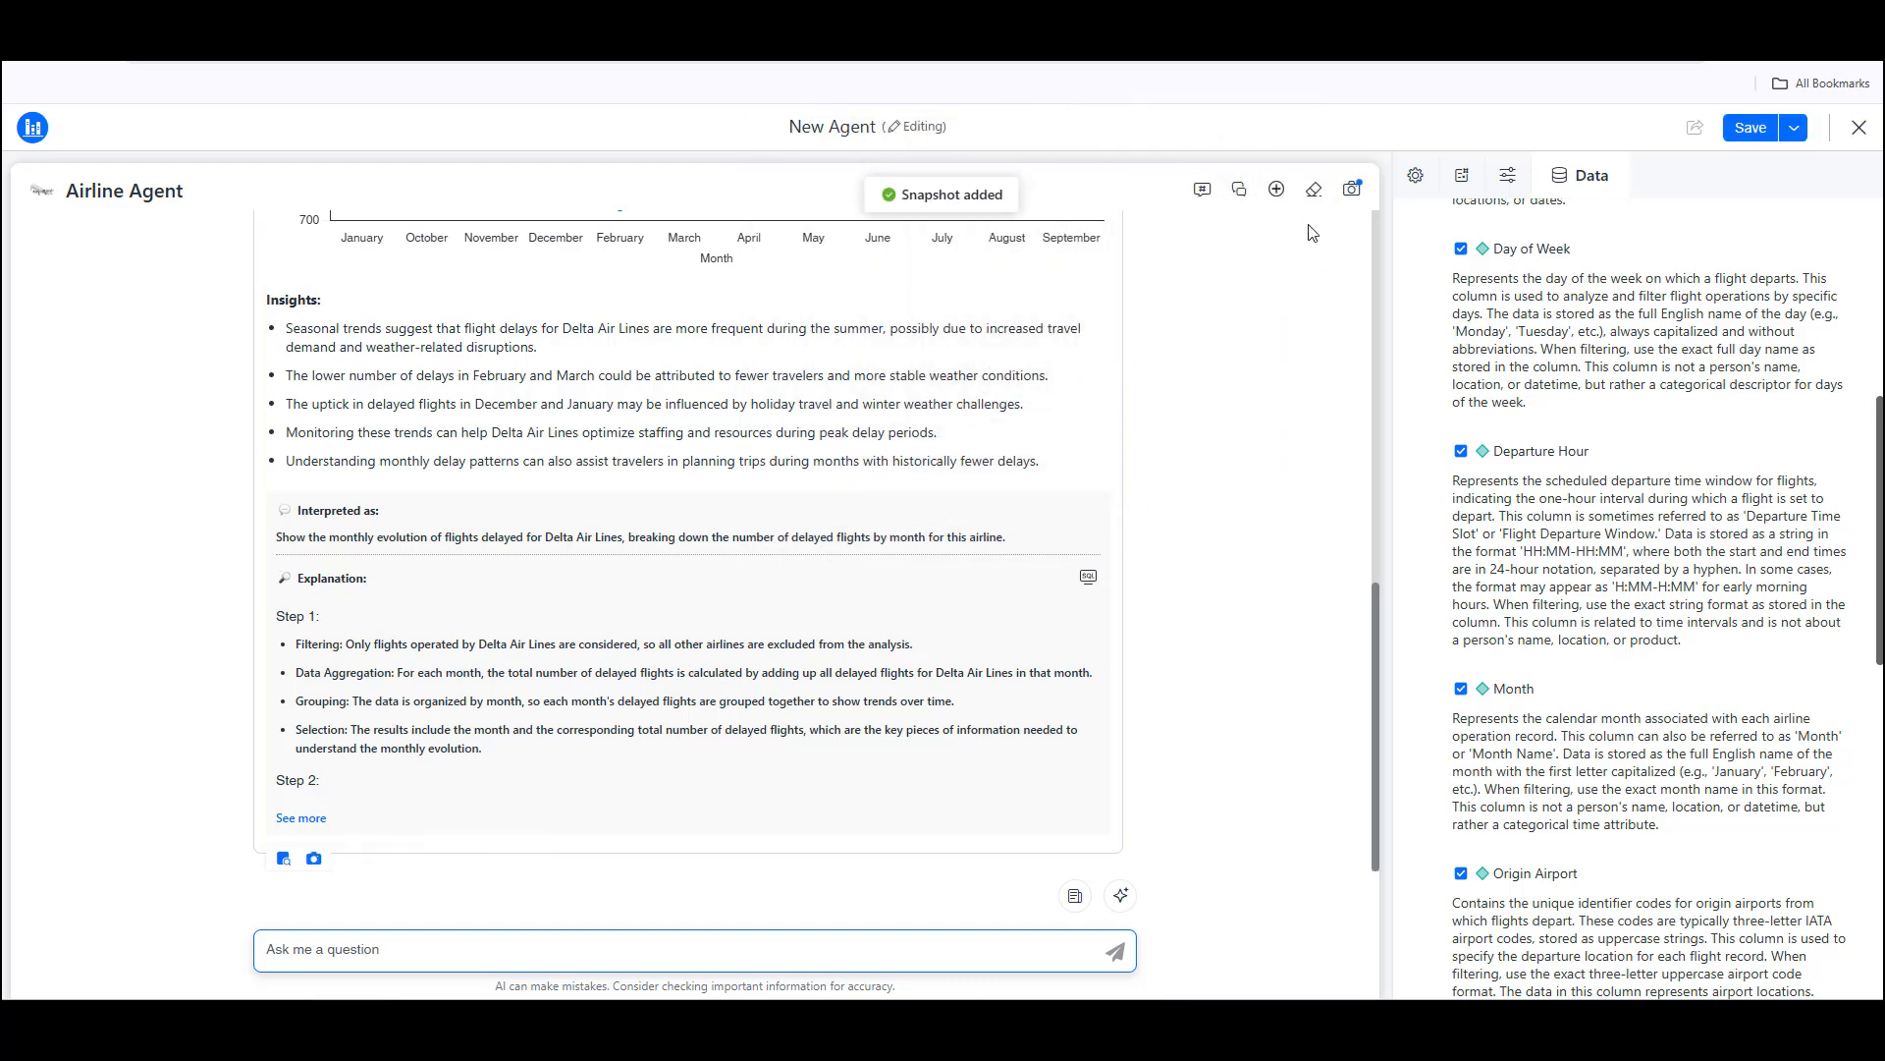
{"action": "mouse_move", "coordinate": [442, 749]}
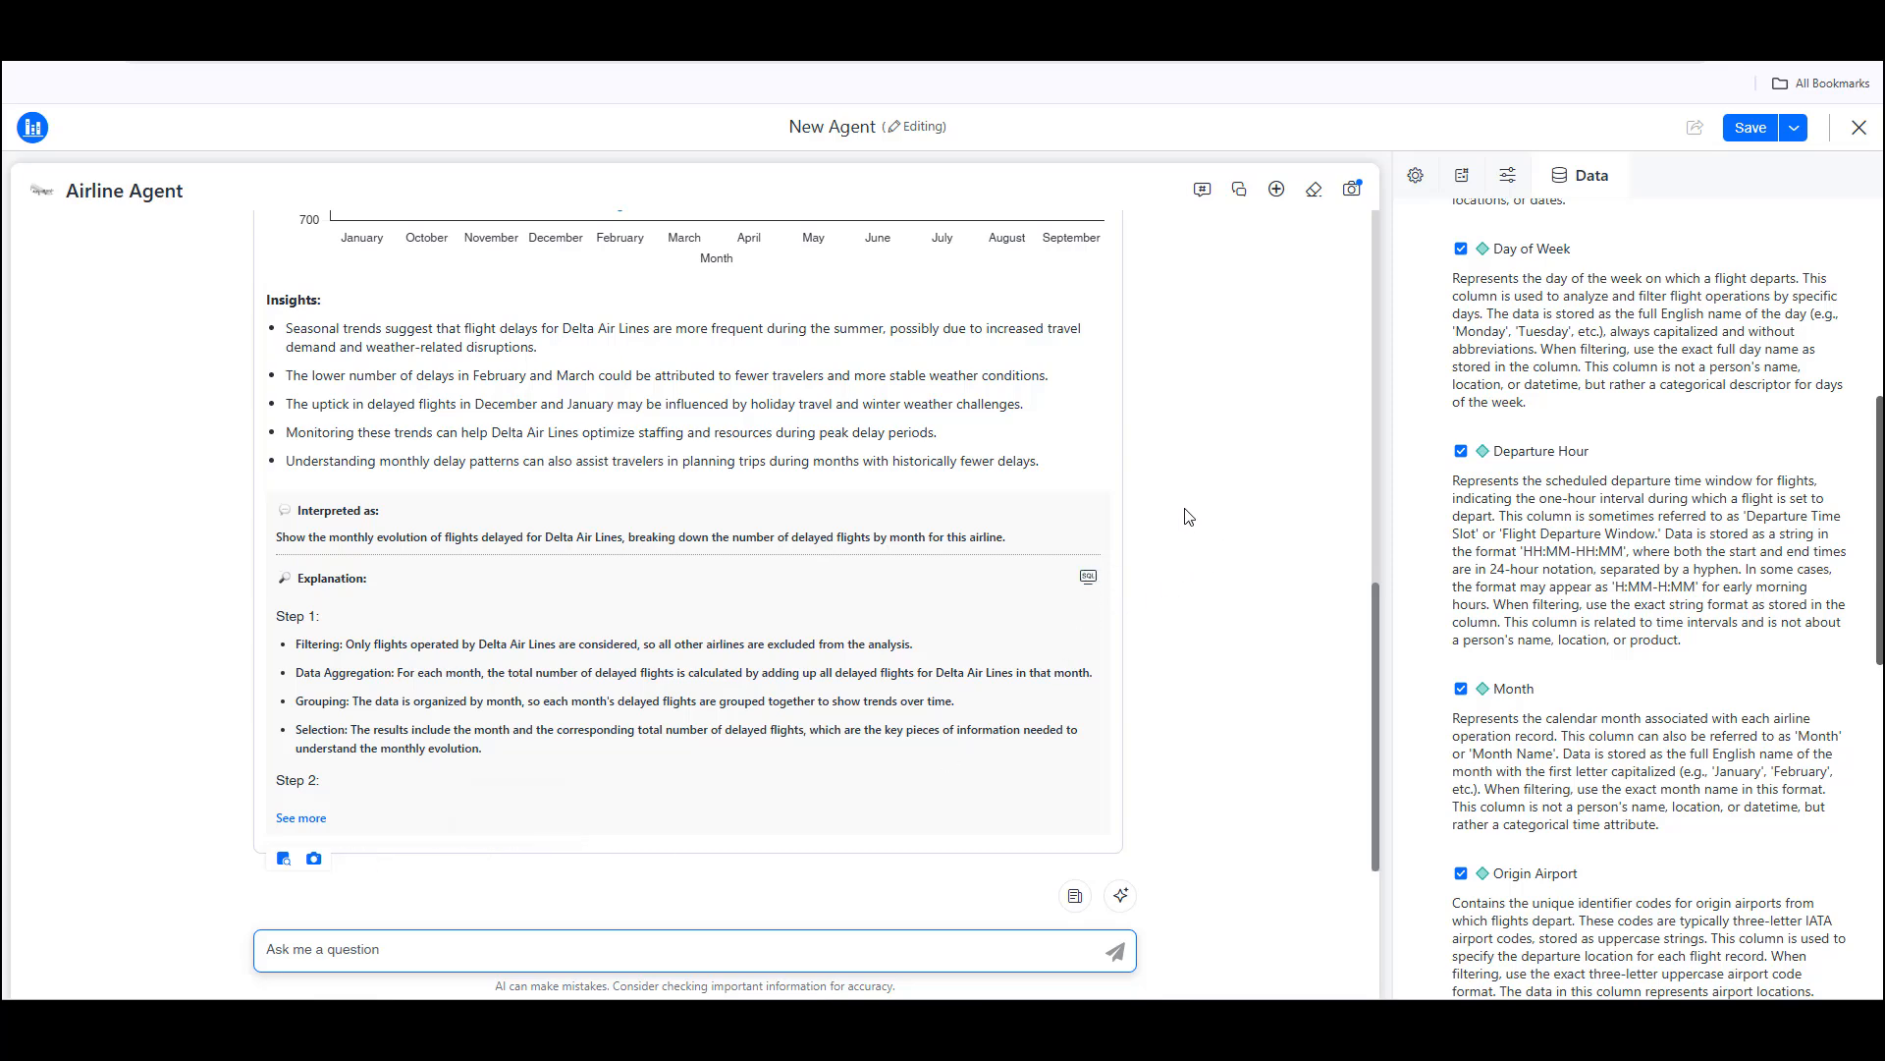
{"action": "scroll", "coordinate": [1190, 555], "scroll_direction": "up", "scroll_amount": 4}
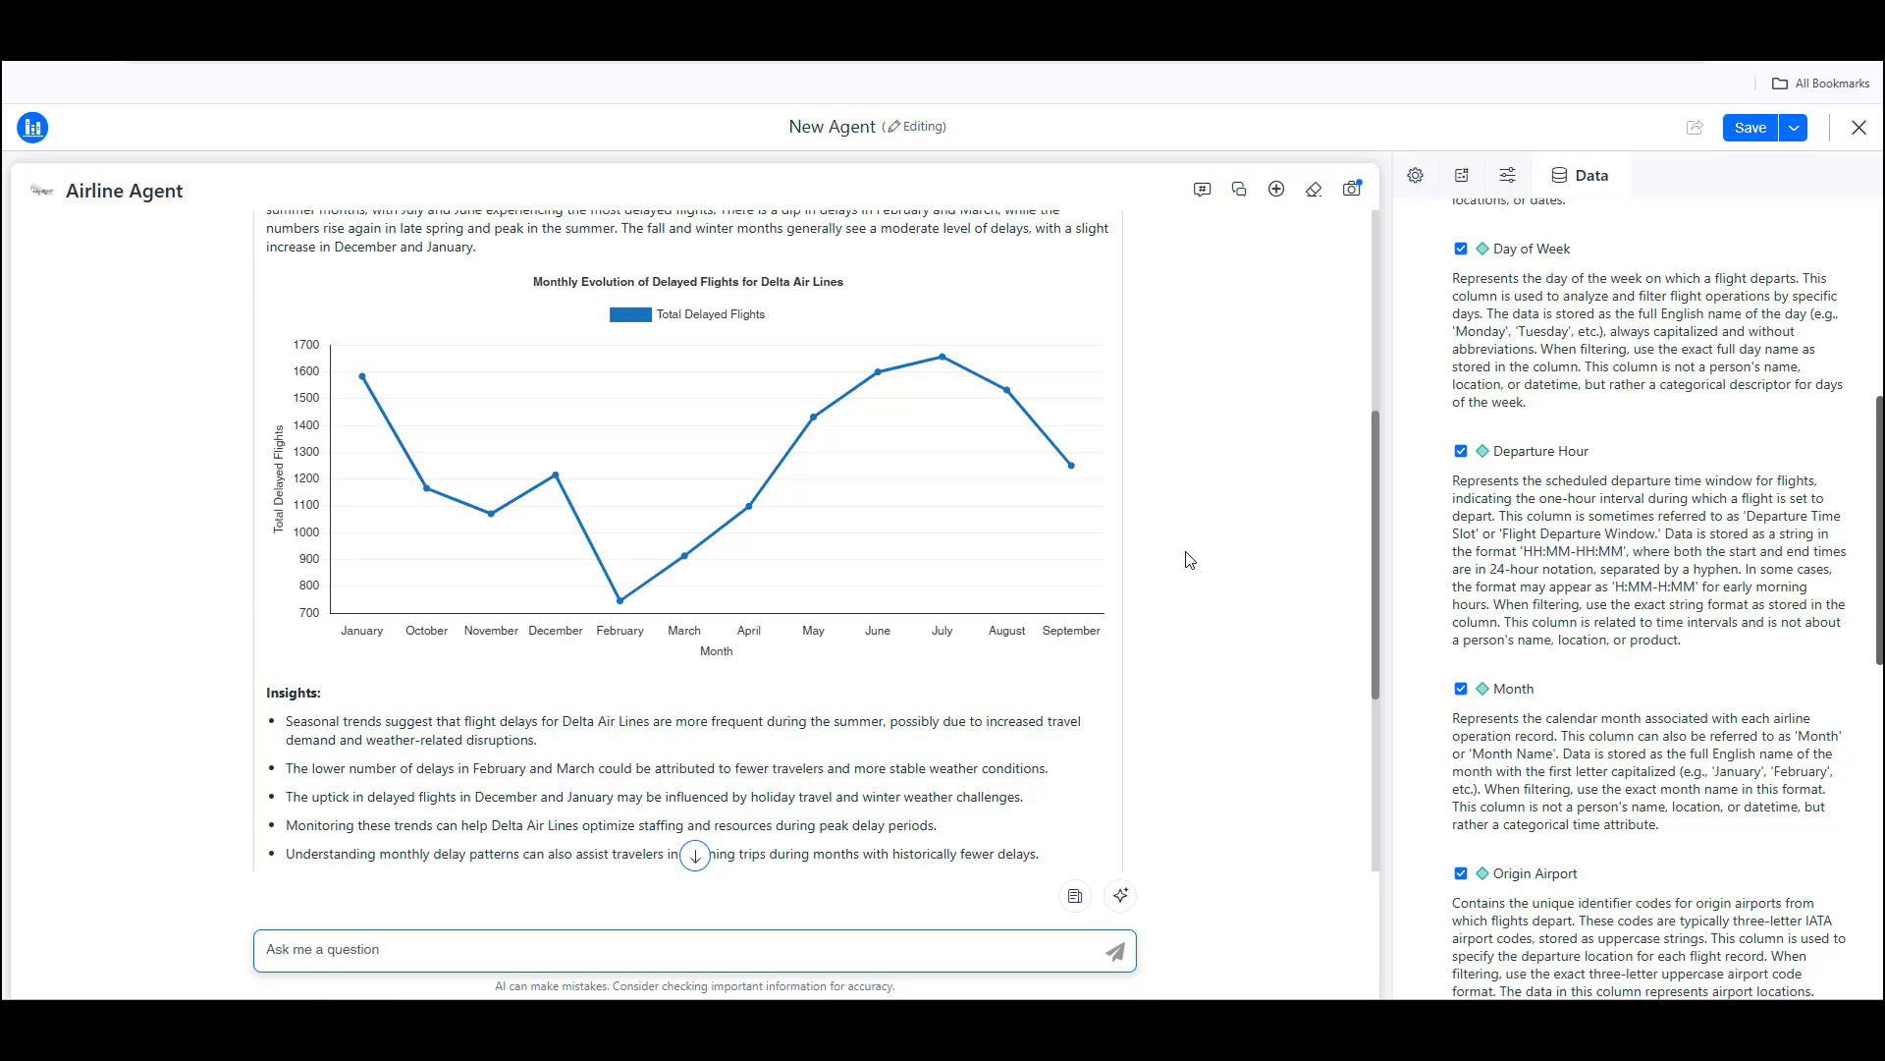
{"action": "scroll", "coordinate": [1190, 560], "scroll_direction": "down", "scroll_amount": 4}
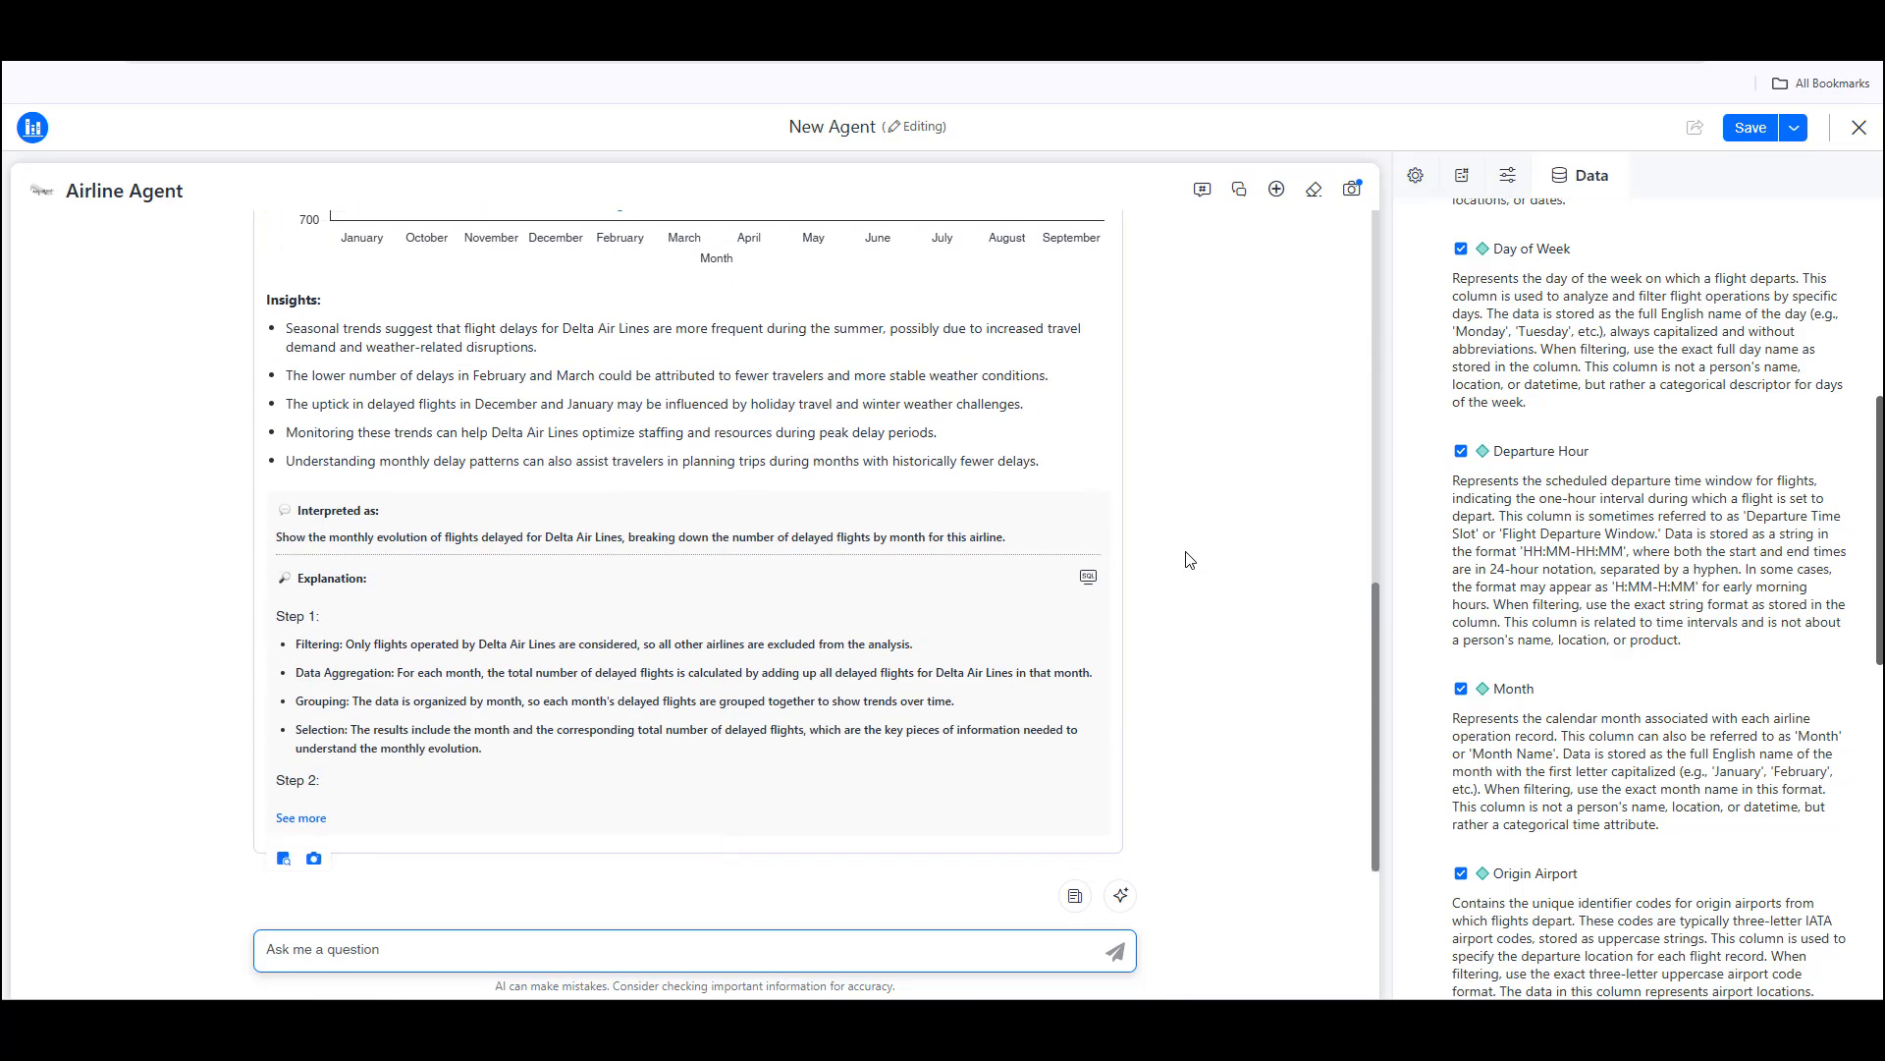